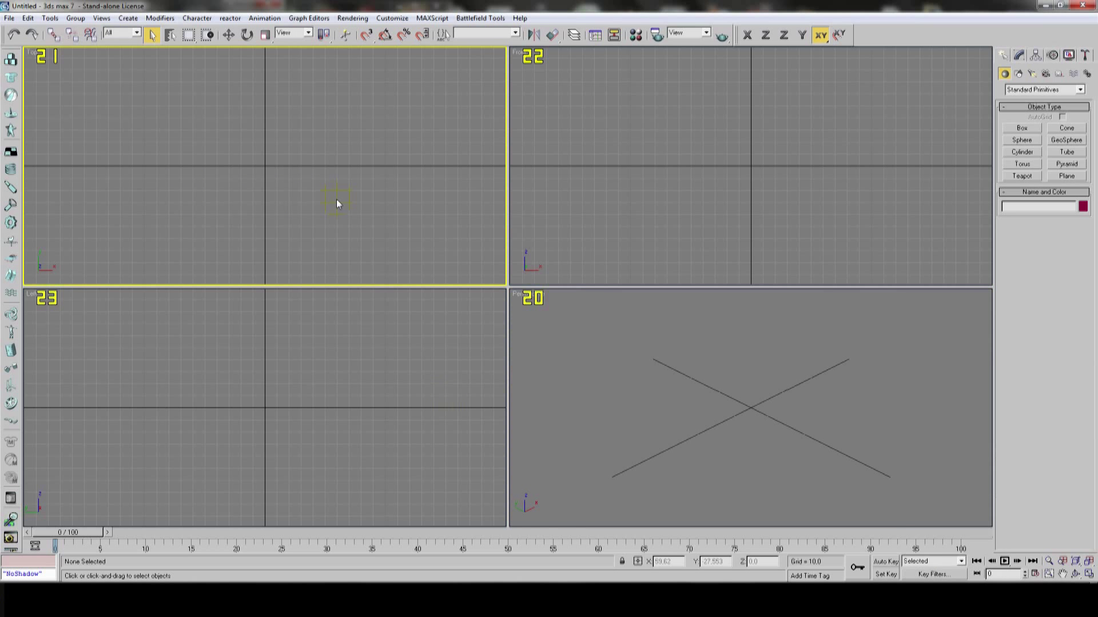
{"action": "left_click", "coordinate": [10, 19]}
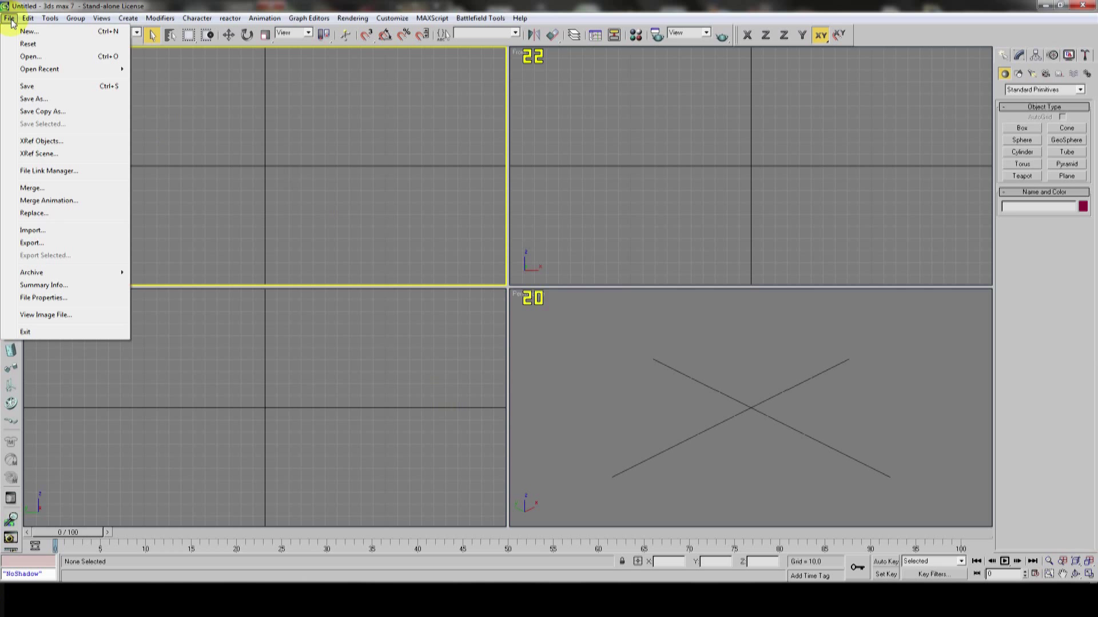
{"action": "left_click", "coordinate": [12, 20]}
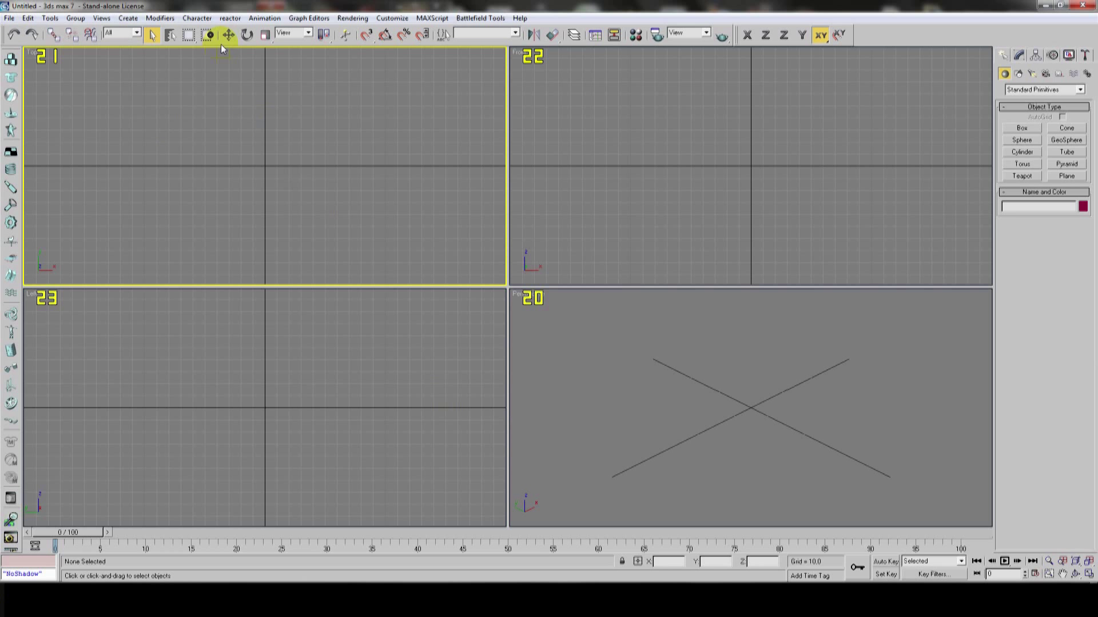
- Switch to Windows Explorer and open Russ_Soldier_3p.max from the toolkit's MaxSceneFile Examples > animation folder
{"action": "left_click", "coordinate": [318, 596]}
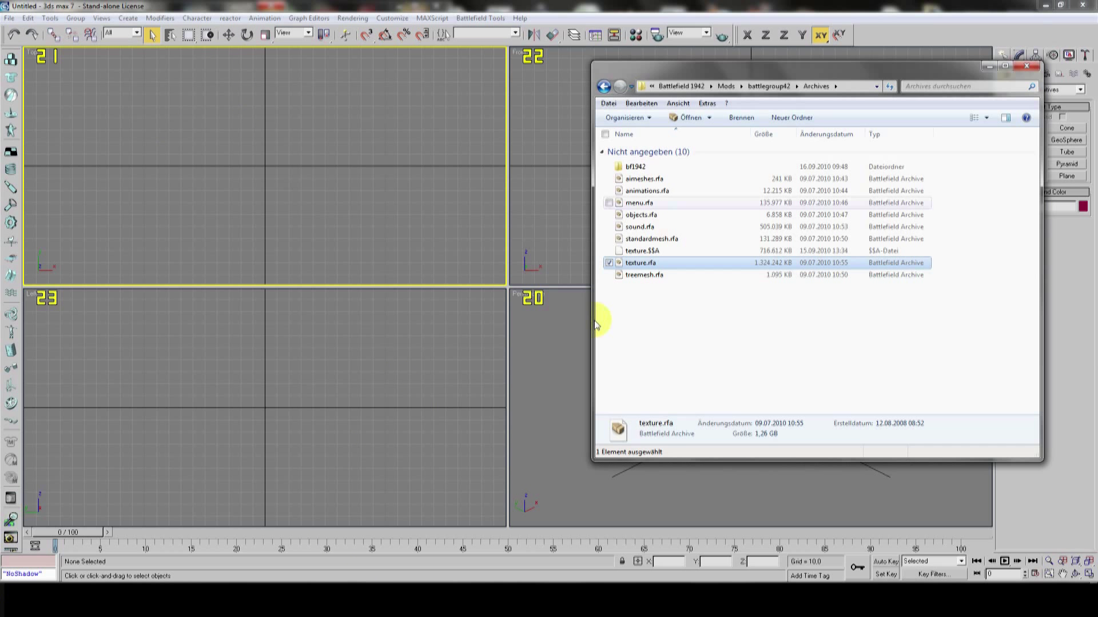
{"action": "key", "text": "alt+Tab"}
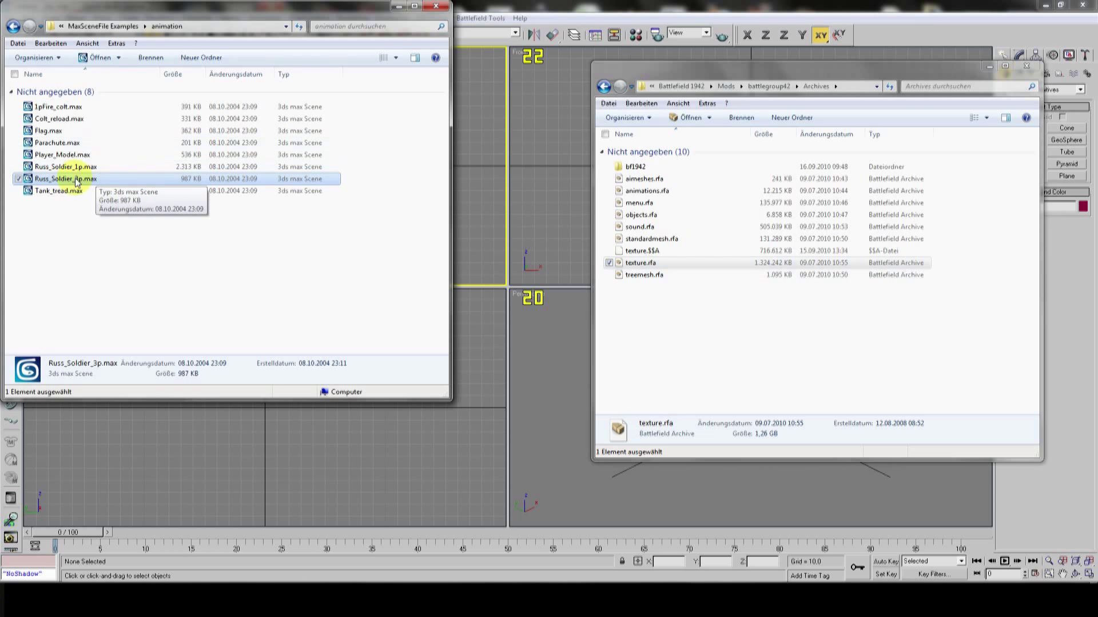
{"action": "left_click_drag", "start_coordinate": [129, 10], "coordinate": [355, 47]}
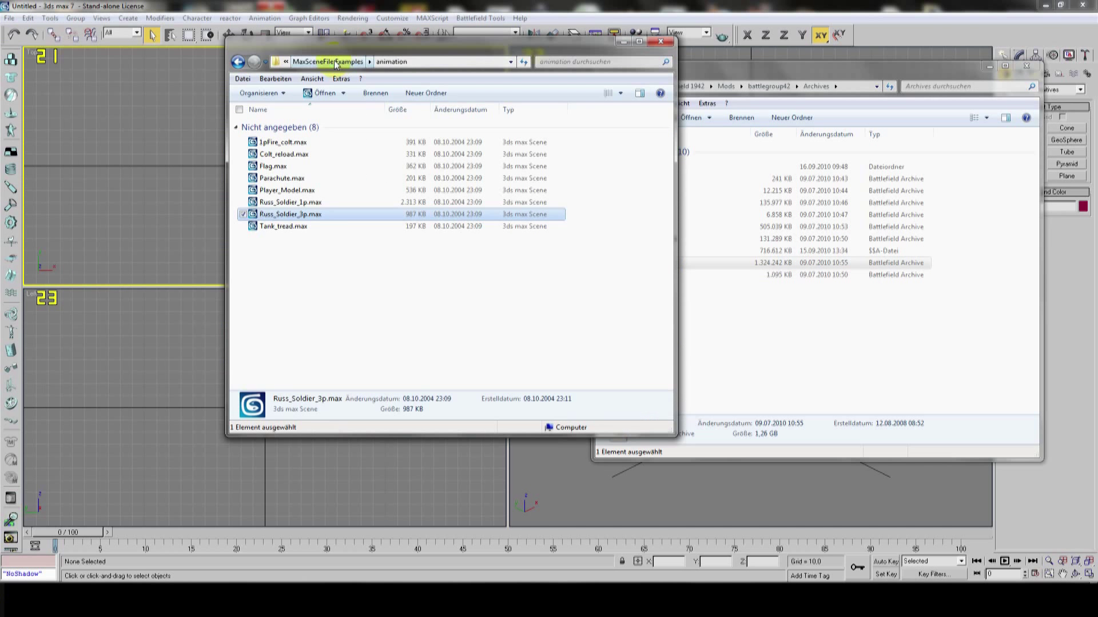
{"action": "left_click", "coordinate": [334, 64]}
{"action": "left_click", "coordinate": [343, 63]}
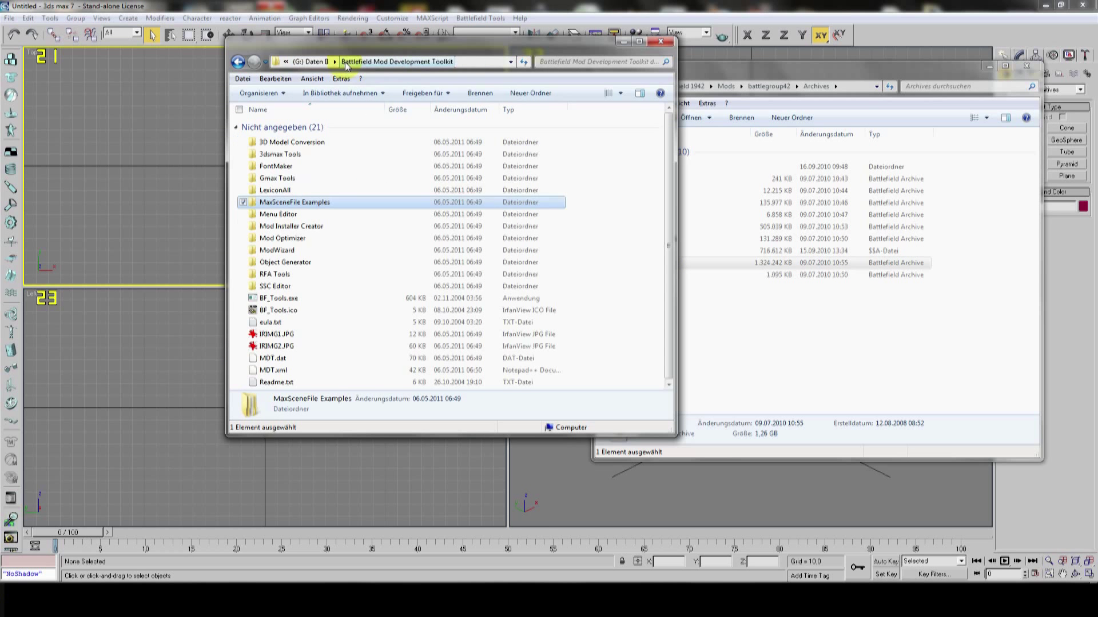
{"action": "double_click", "coordinate": [291, 203]}
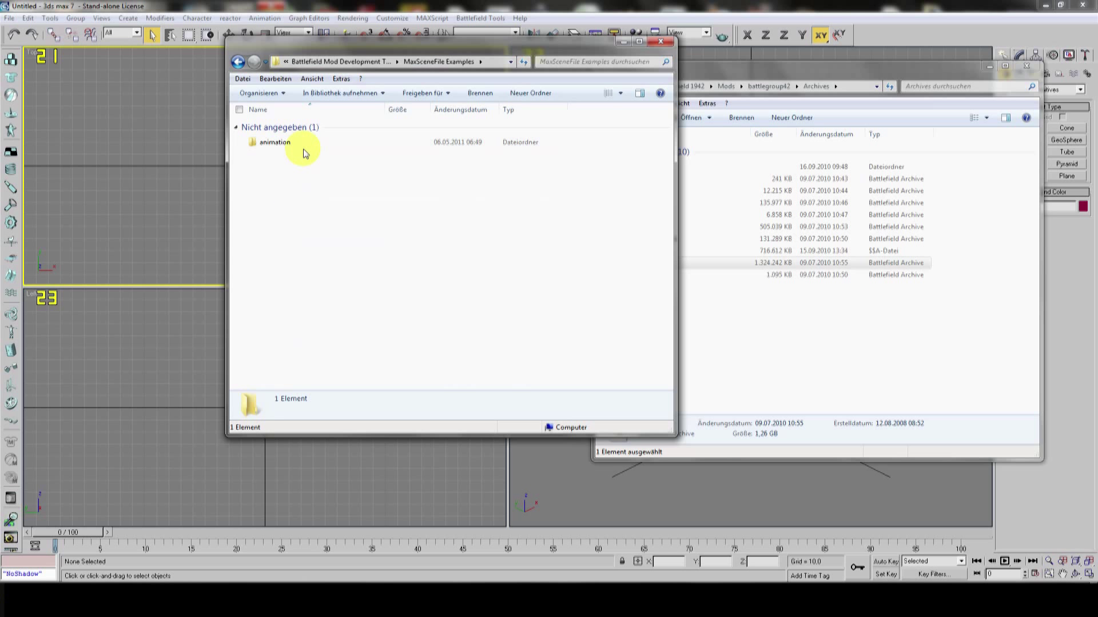
{"action": "double_click", "coordinate": [278, 142]}
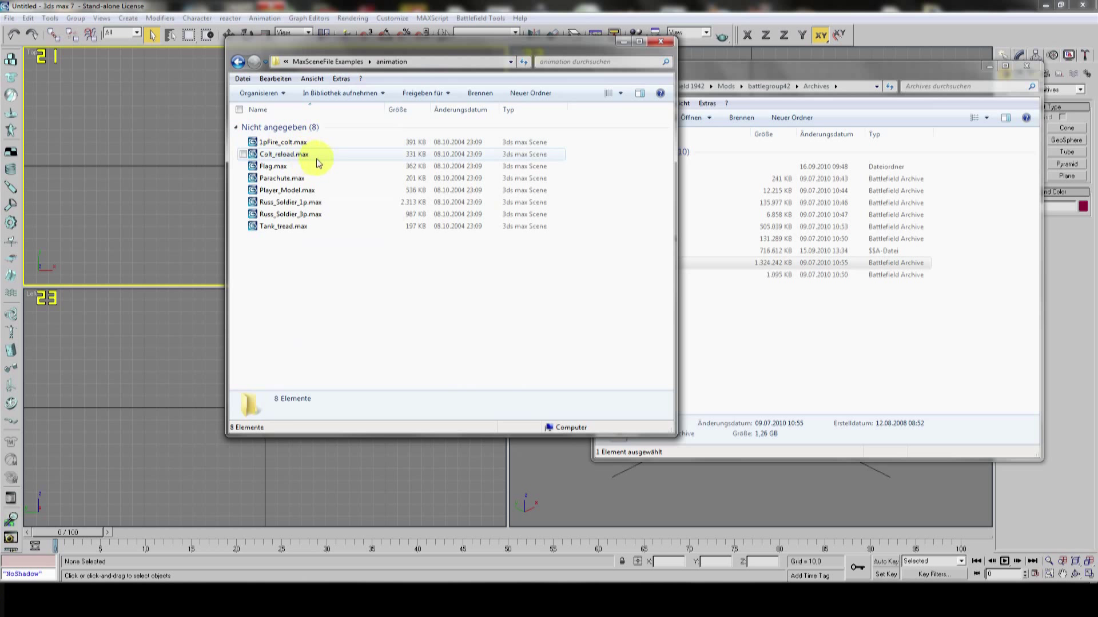
{"action": "left_click", "coordinate": [314, 219]}
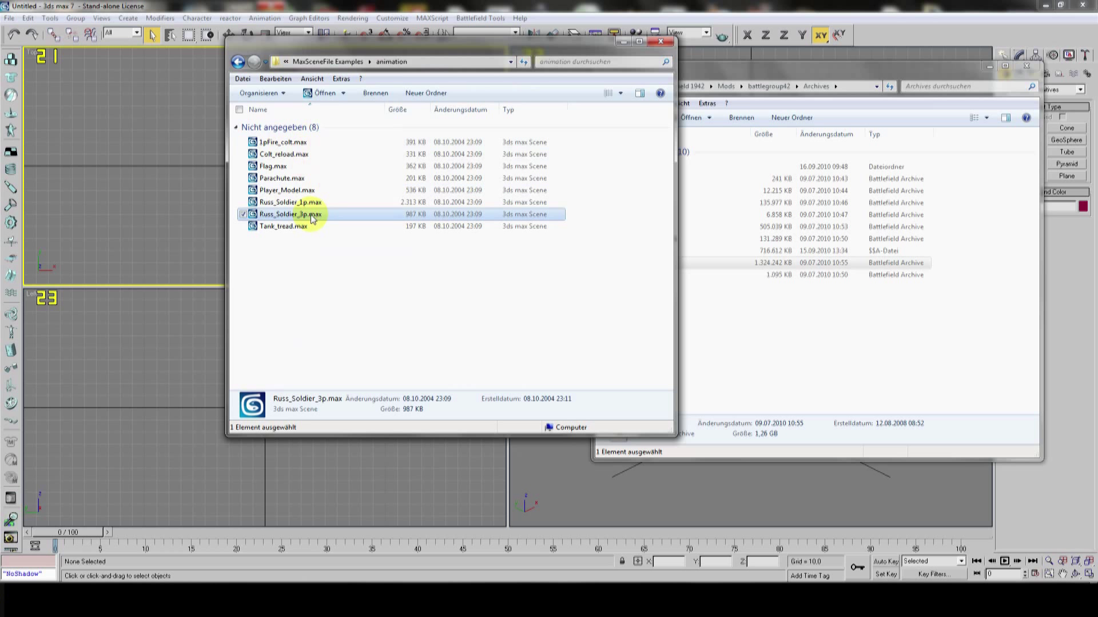
{"action": "double_click", "coordinate": [314, 219]}
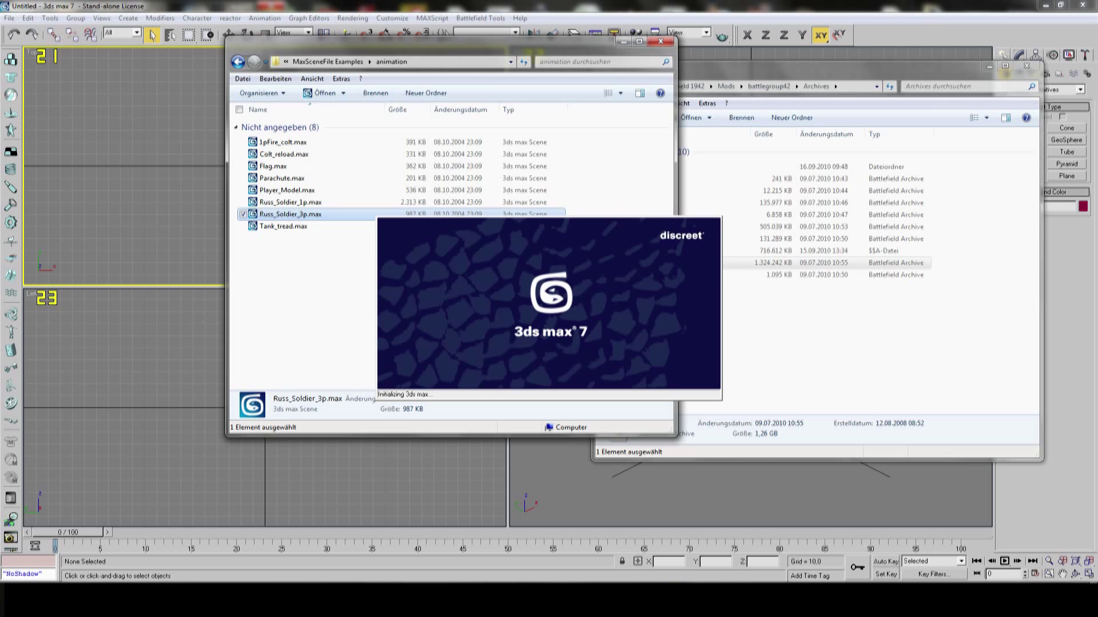
- Close the other 3ds Max instances that are already running
{"action": "right_click", "coordinate": [703, 599]}
{"action": "right_click", "coordinate": [650, 600]}
{"action": "left_click", "coordinate": [649, 580]}
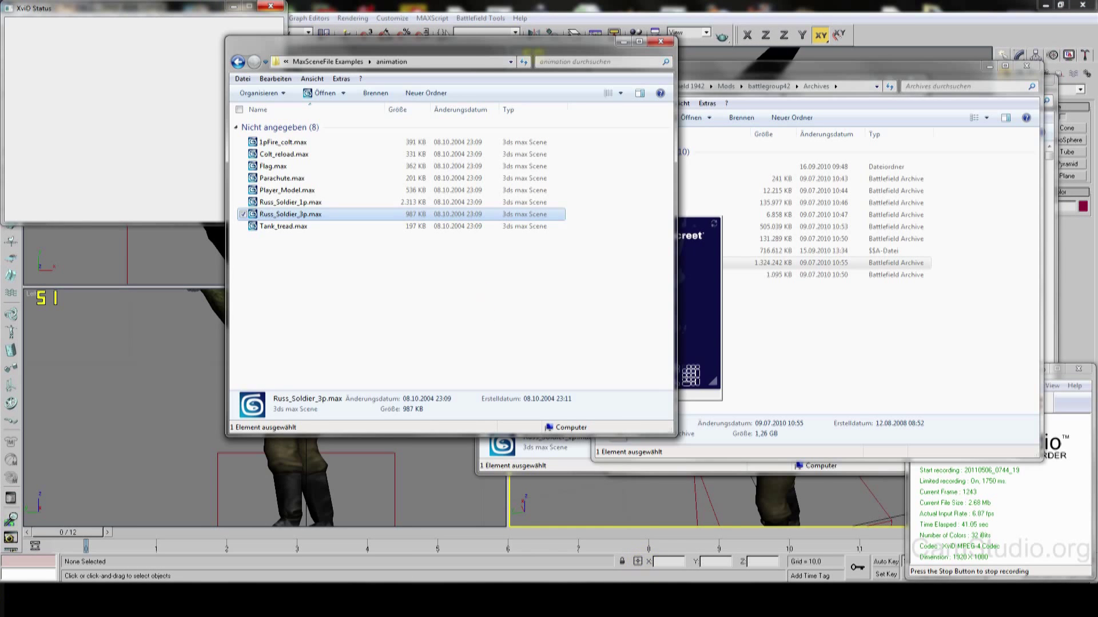
{"action": "right_click", "coordinate": [693, 599]}
{"action": "left_click", "coordinate": [694, 579]}
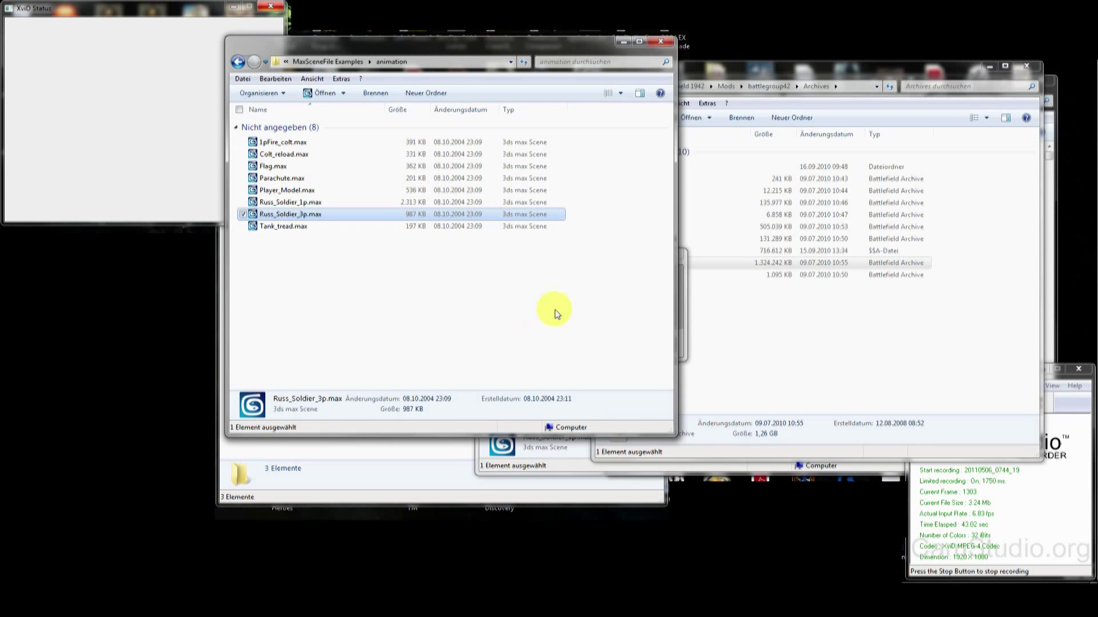
- Dismiss the DLL loading errors and the obsolete file notice, suppressing that notice from being displayed again
{"action": "left_click", "coordinate": [649, 340]}
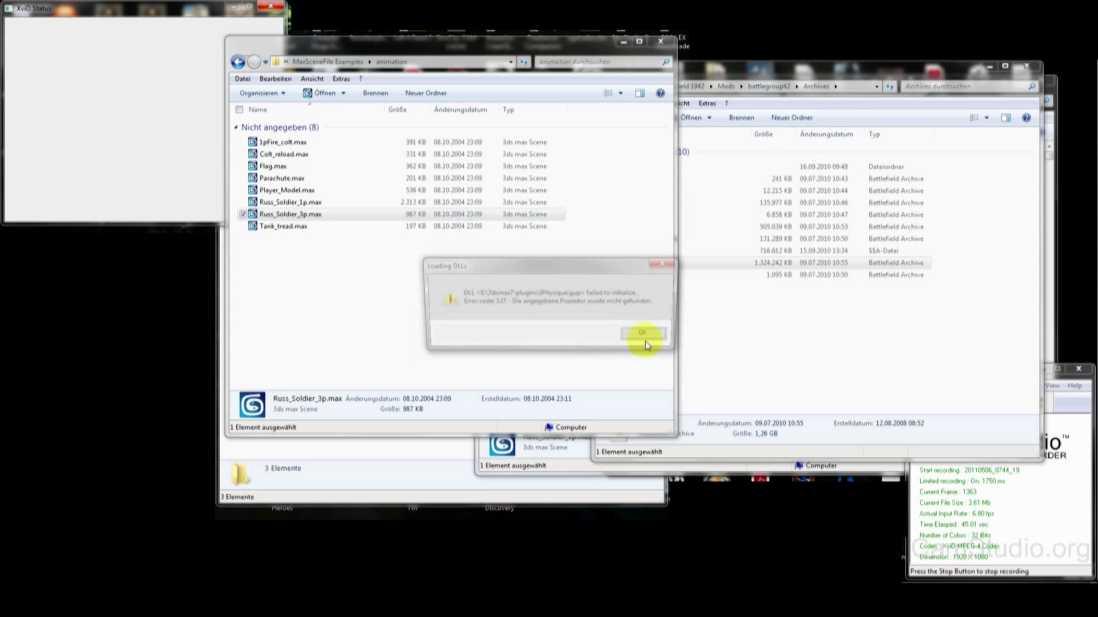
{"action": "left_click", "coordinate": [643, 340]}
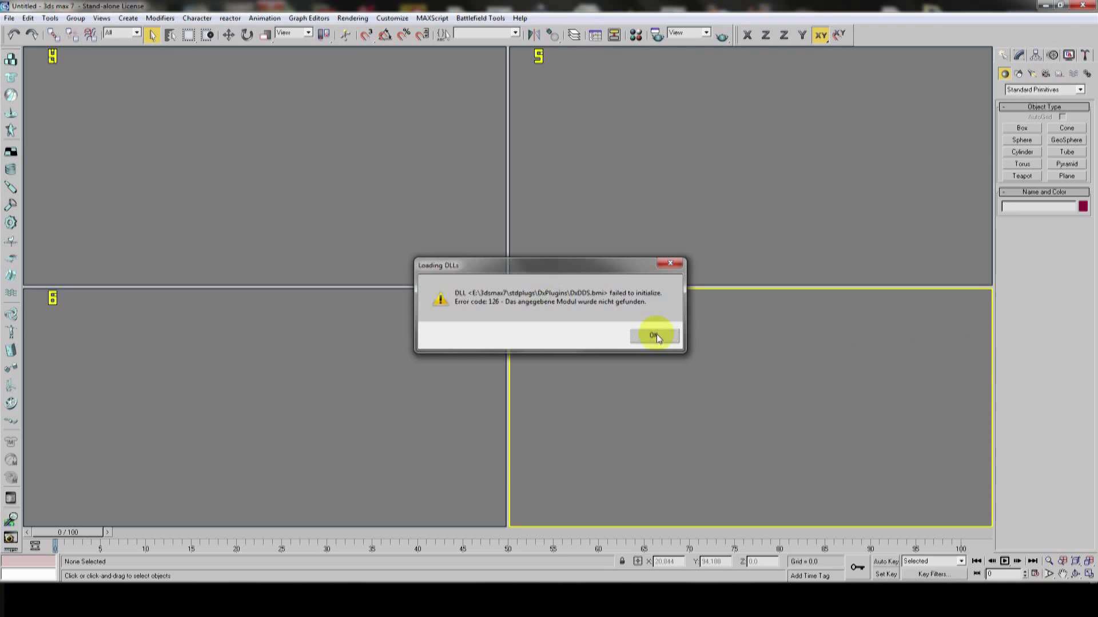
{"action": "left_click", "coordinate": [655, 336]}
{"action": "left_click", "coordinate": [547, 320]}
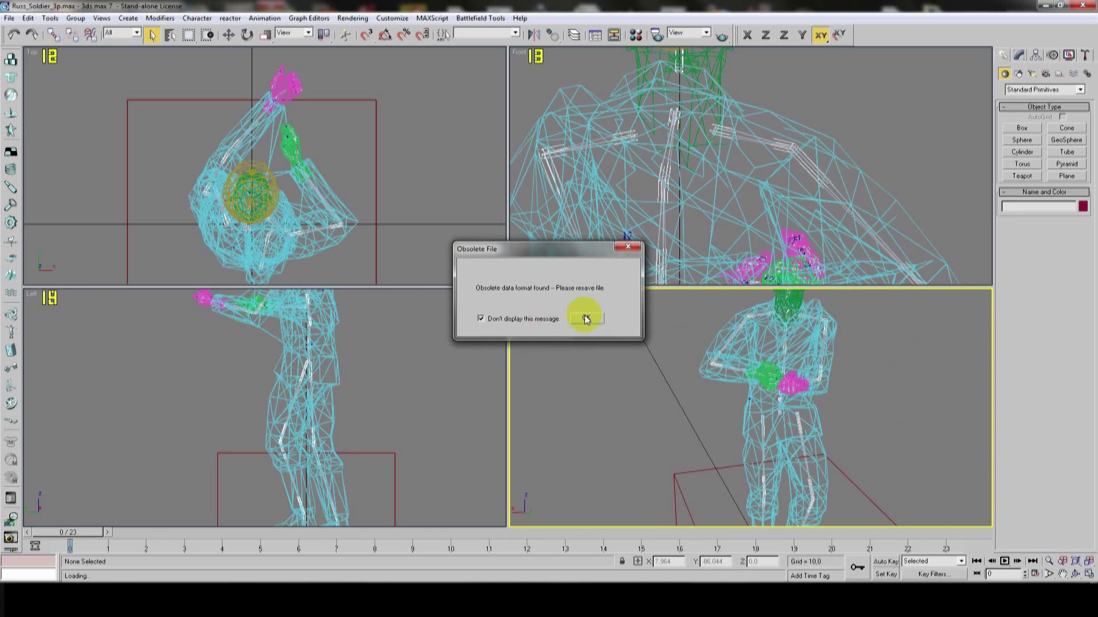
{"action": "left_click", "coordinate": [584, 316]}
- Set the Perspective, Left, Front and Top viewports to Smooth + Highlights shading
{"action": "right_click", "coordinate": [526, 304]}
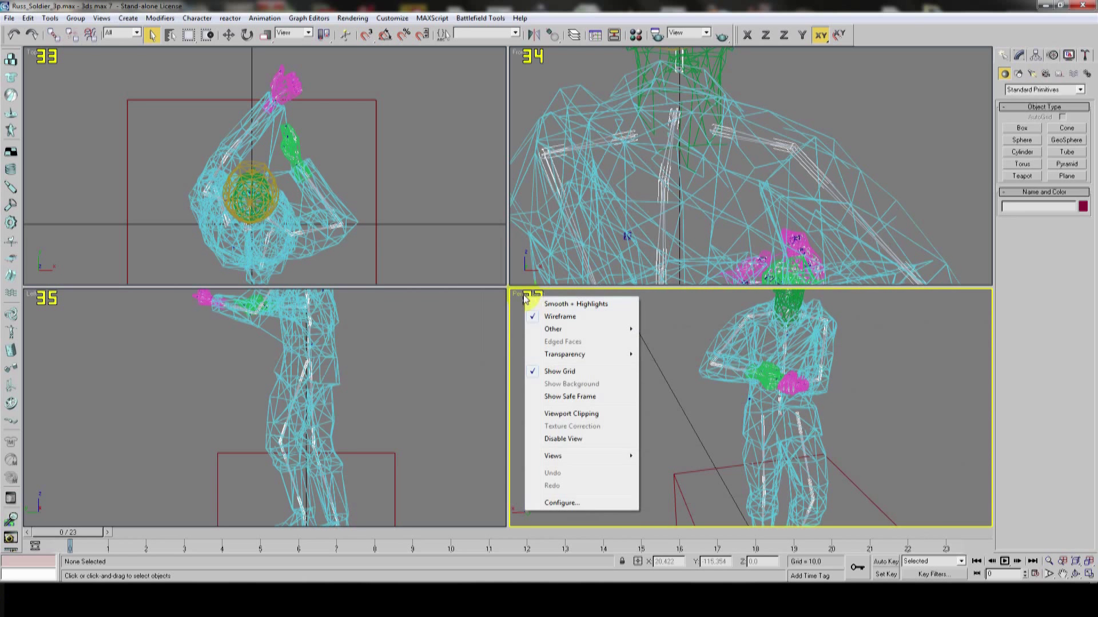
{"action": "left_click", "coordinate": [543, 302]}
{"action": "left_click", "coordinate": [43, 301]}
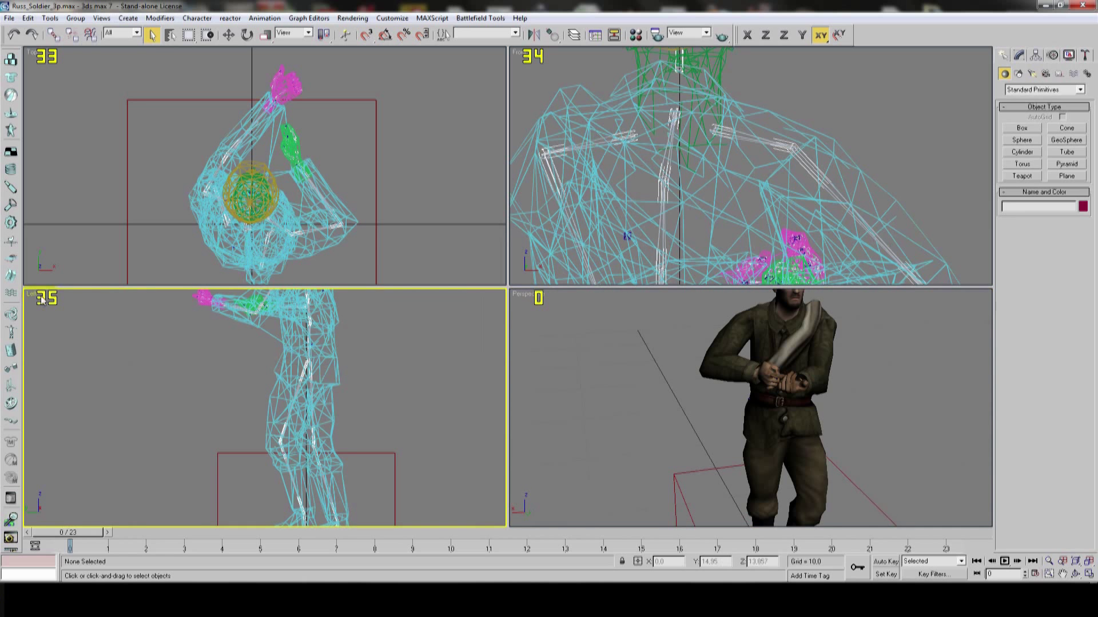
{"action": "right_click", "coordinate": [36, 301]}
{"action": "left_click", "coordinate": [63, 303]}
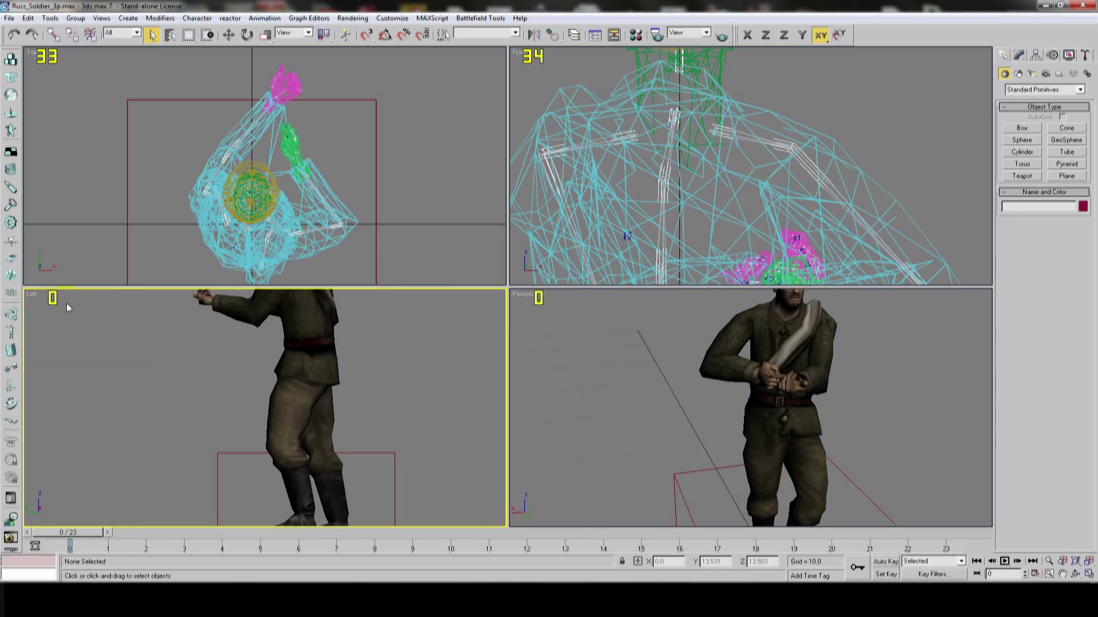
{"action": "right_click", "coordinate": [520, 52]}
{"action": "left_click", "coordinate": [538, 58]}
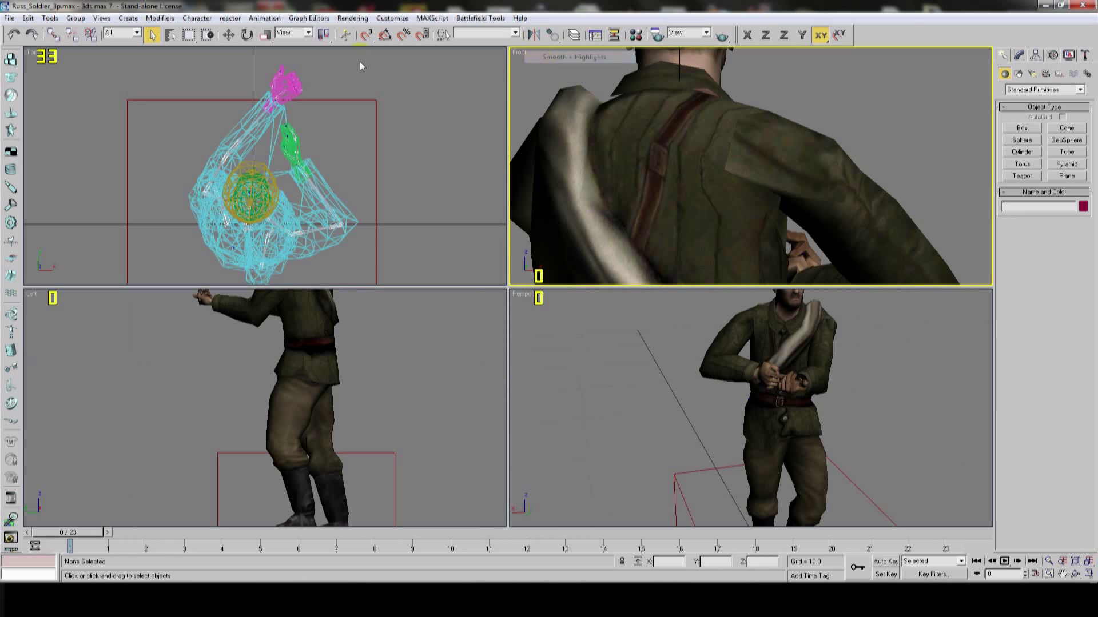
{"action": "right_click", "coordinate": [32, 52]}
{"action": "left_click", "coordinate": [49, 58]}
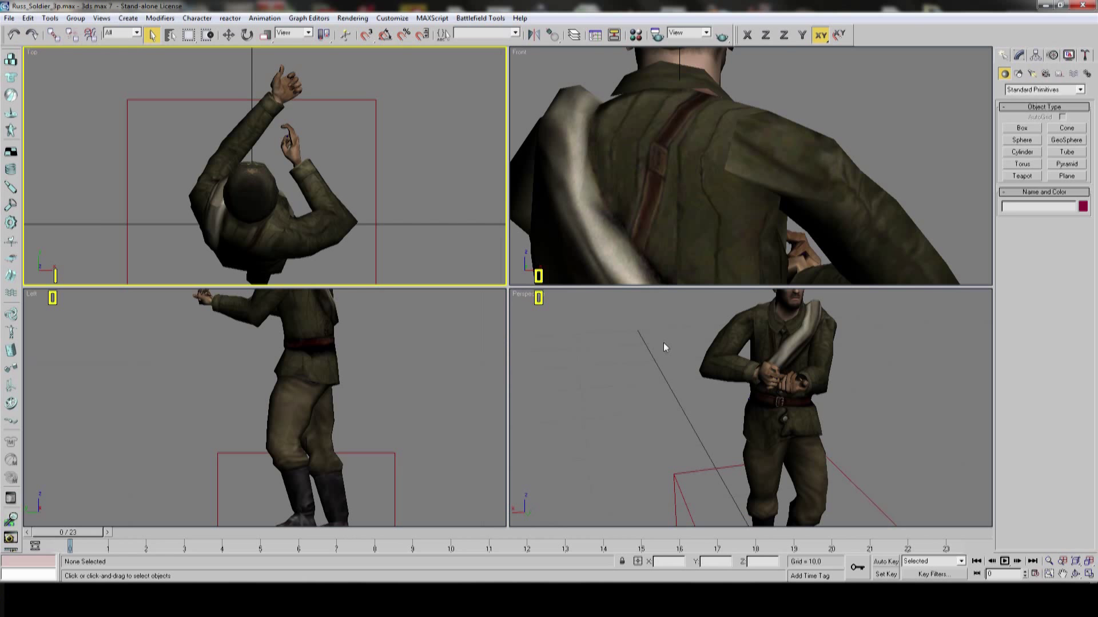
- Hide the soldier's body mesh and examine the bones underneath from several angles in the Perspective view
{"action": "left_click", "coordinate": [664, 344]}
{"action": "scroll", "coordinate": [663, 343], "scroll_direction": "down", "scroll_amount": 3}
{"action": "scroll", "coordinate": [661, 348], "scroll_direction": "up", "scroll_amount": 3}
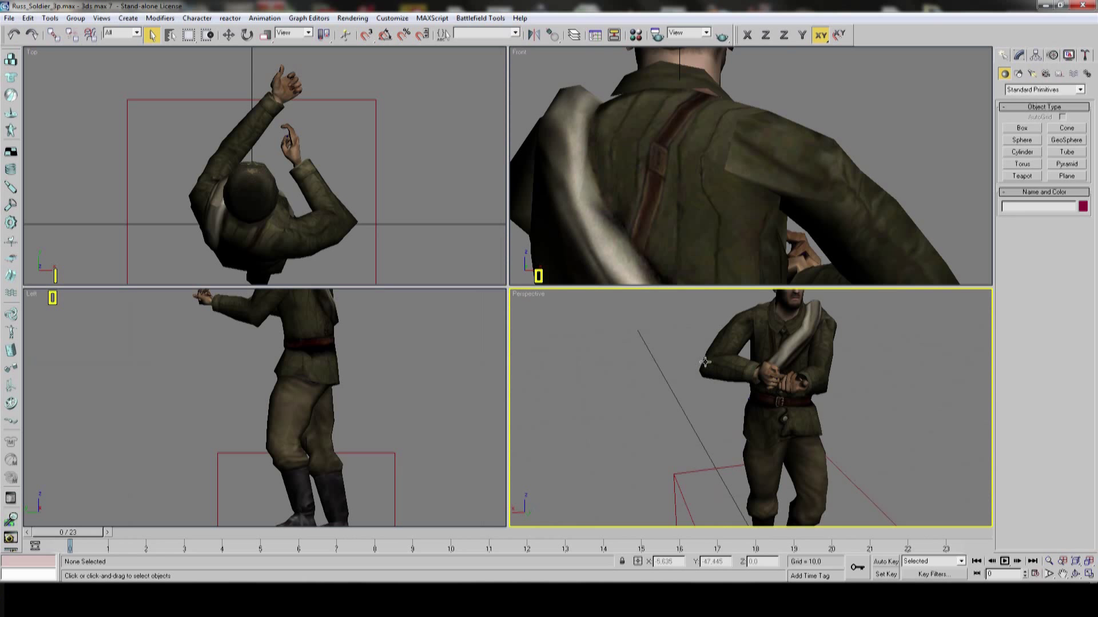
{"action": "key", "text": "alt"}
{"action": "scroll", "coordinate": [657, 355], "scroll_direction": "down", "scroll_amount": 3}
{"action": "scroll", "coordinate": [658, 355], "scroll_direction": "up", "scroll_amount": 2}
{"action": "middle_click_drag", "start_coordinate": [737, 373], "coordinate": [639, 373], "text": "alt"}
{"action": "middle_click_drag", "start_coordinate": [688, 420], "coordinate": [686, 403], "text": "alt"}
{"action": "left_click", "coordinate": [743, 359]}
{"action": "right_click", "coordinate": [744, 361]}
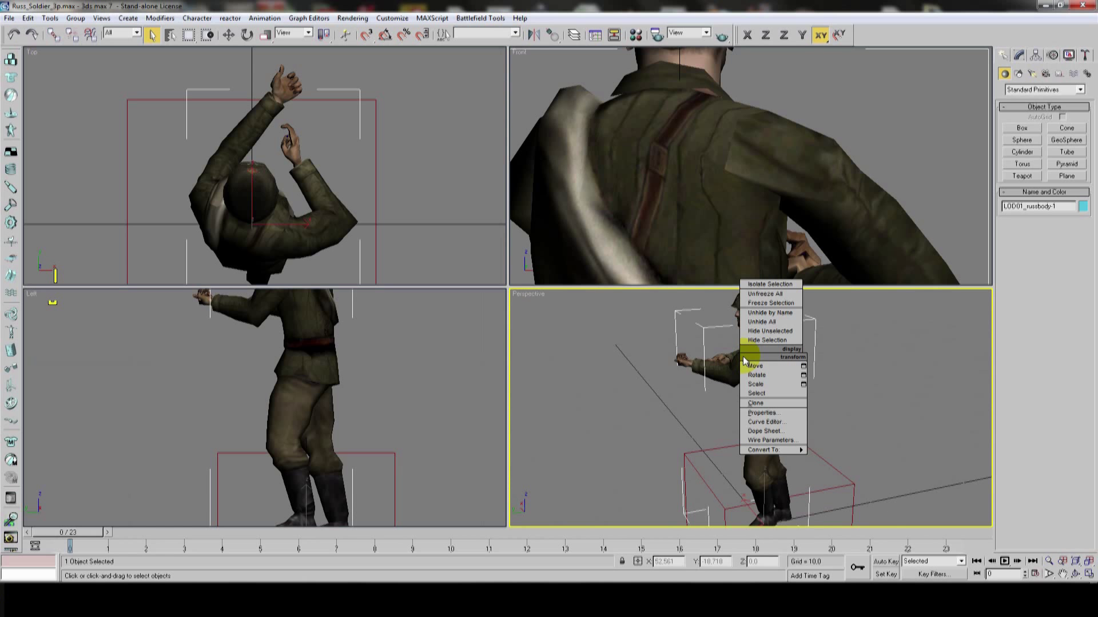
{"action": "left_click", "coordinate": [765, 341]}
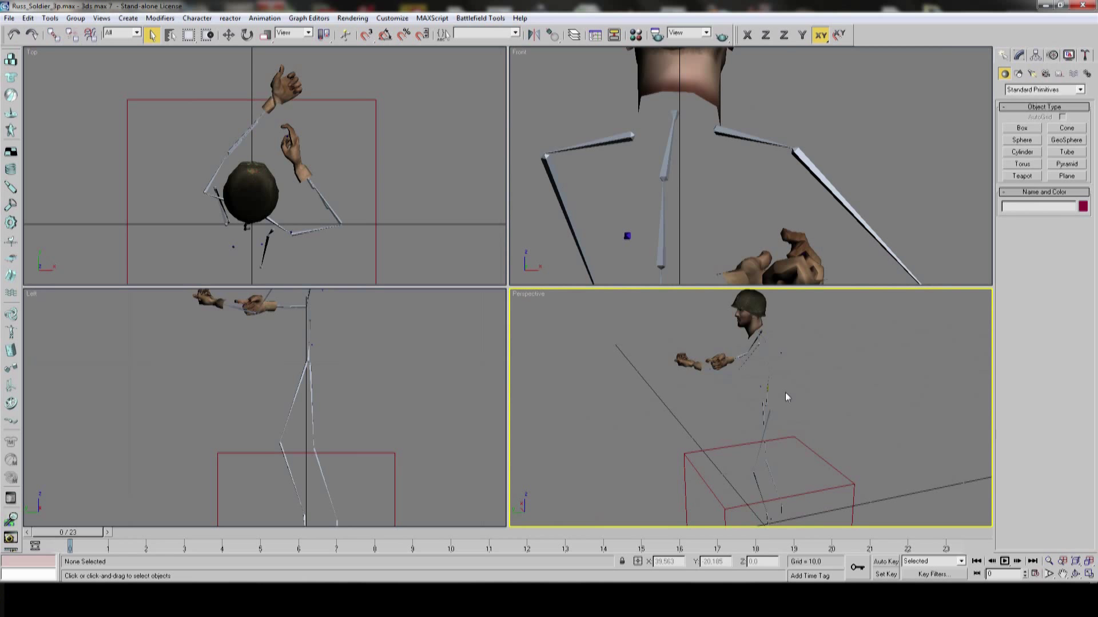
{"action": "middle_click_drag", "start_coordinate": [784, 392], "coordinate": [664, 421], "text": "alt"}
{"action": "mouse_move", "coordinate": [70, 533]}
{"action": "left_mouse_down"}
{"action": "mouse_move", "coordinate": [919, 537]}
{"action": "mouse_move", "coordinate": [71, 532]}
{"action": "left_mouse_up"}
- Unhide all objects and review the soldier's animation in the Perspective view
{"action": "right_click", "coordinate": [670, 405]}
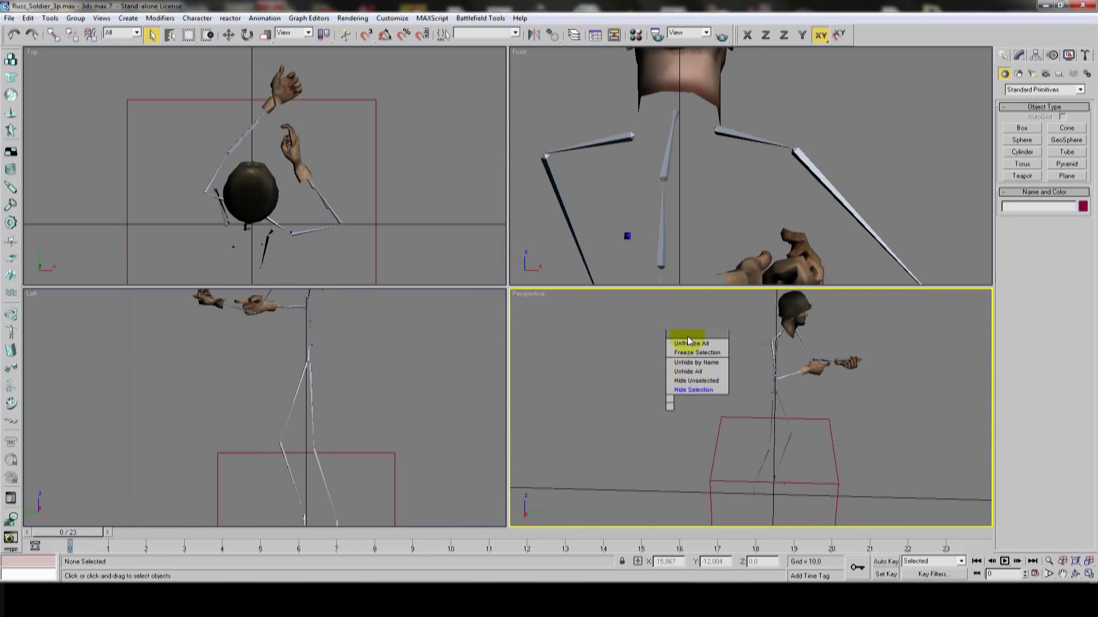
{"action": "left_click", "coordinate": [691, 371]}
{"action": "mouse_move", "coordinate": [81, 537]}
{"action": "left_mouse_down"}
{"action": "mouse_move", "coordinate": [957, 532]}
{"action": "mouse_move", "coordinate": [79, 530]}
{"action": "left_mouse_up"}
{"action": "middle_click_drag", "start_coordinate": [839, 348], "coordinate": [549, 401]}
{"action": "scroll", "coordinate": [784, 383], "scroll_direction": "down", "scroll_amount": 3}
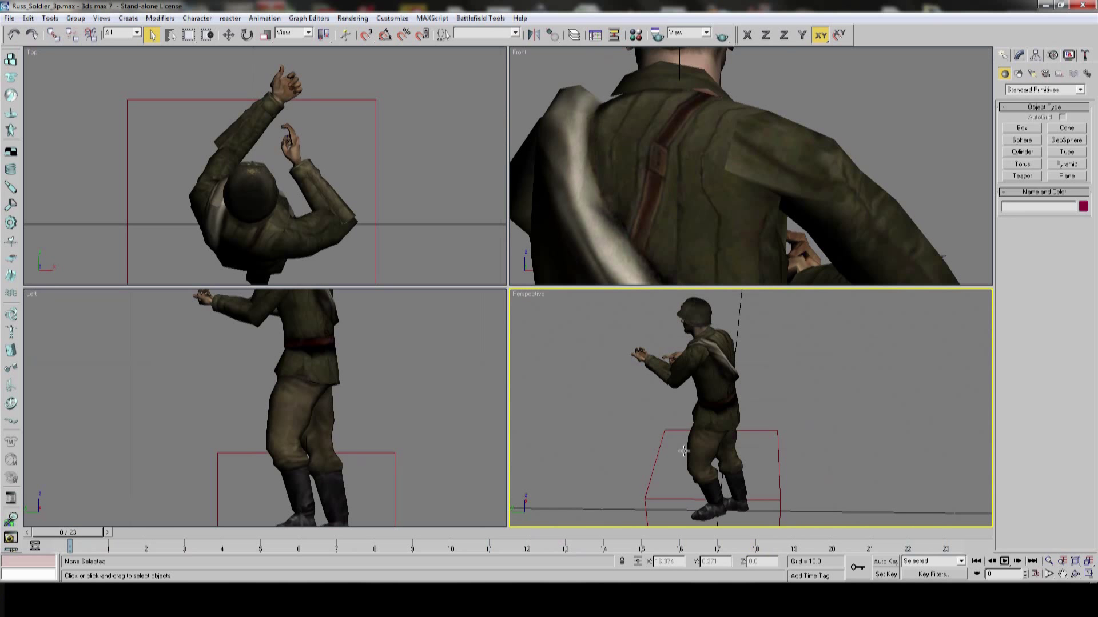
{"action": "left_click_drag", "start_coordinate": [73, 534], "coordinate": [13, 523]}
{"action": "key", "text": "q"}
{"action": "scroll", "coordinate": [839, 375], "scroll_direction": "down", "scroll_amount": 3}
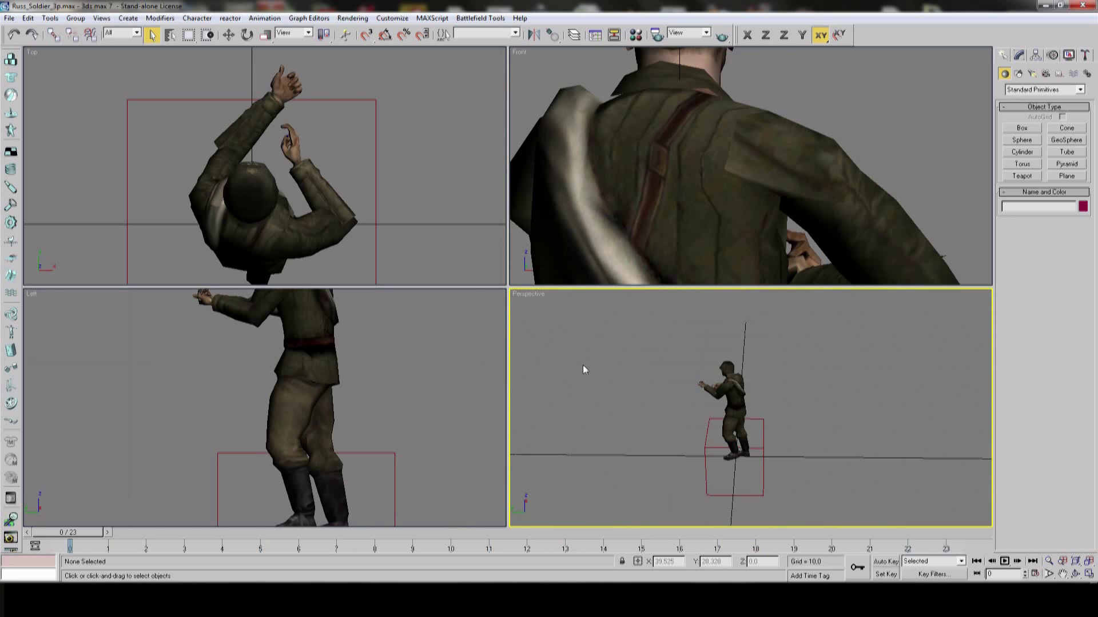
- Select every object in the scene and delete all of their animation keys along the whole timeline
{"action": "key", "text": "ctrl+a"}
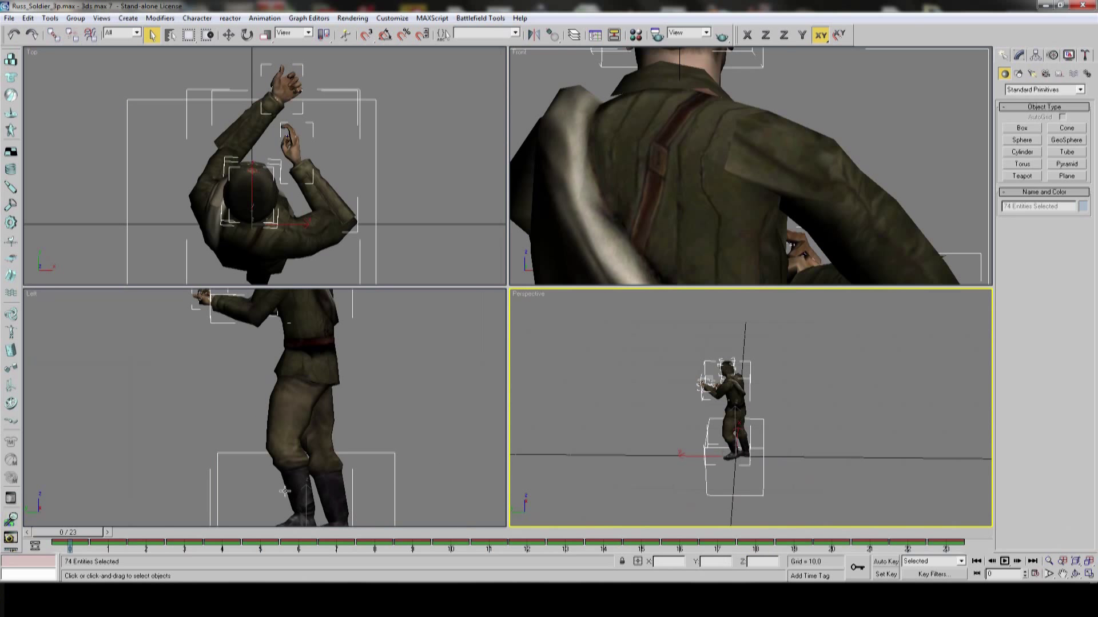
{"action": "left_click", "coordinate": [92, 544]}
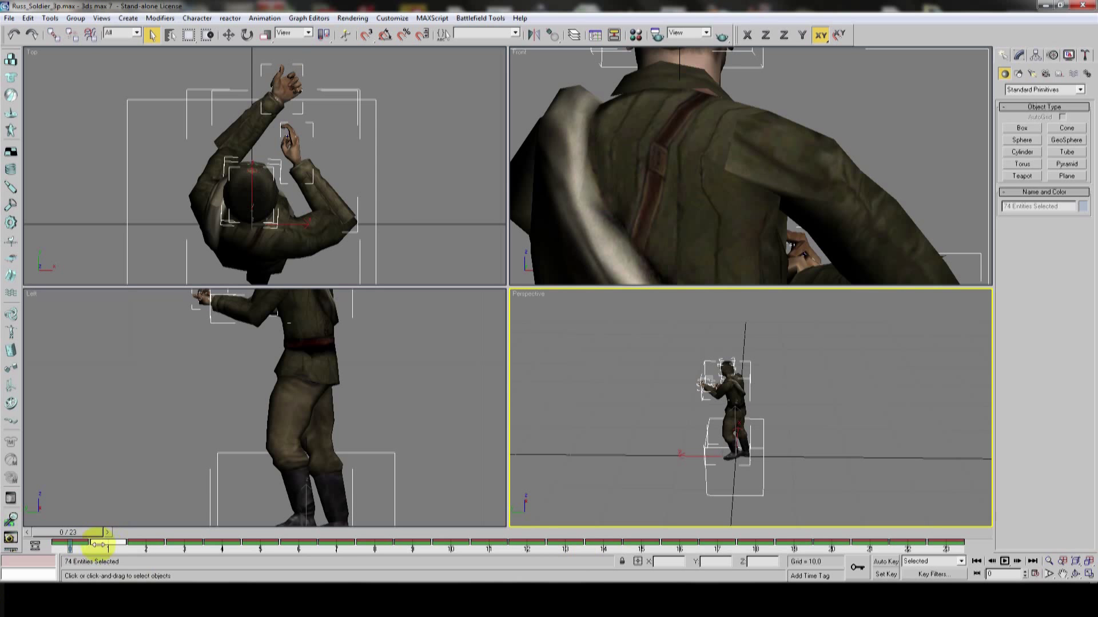
{"action": "key", "text": "Delete"}
{"action": "left_click_drag", "start_coordinate": [99, 544], "coordinate": [35, 544]}
{"action": "key", "text": "Delete"}
{"action": "left_click_drag", "start_coordinate": [105, 547], "coordinate": [1047, 549]}
{"action": "key", "text": "Delete"}
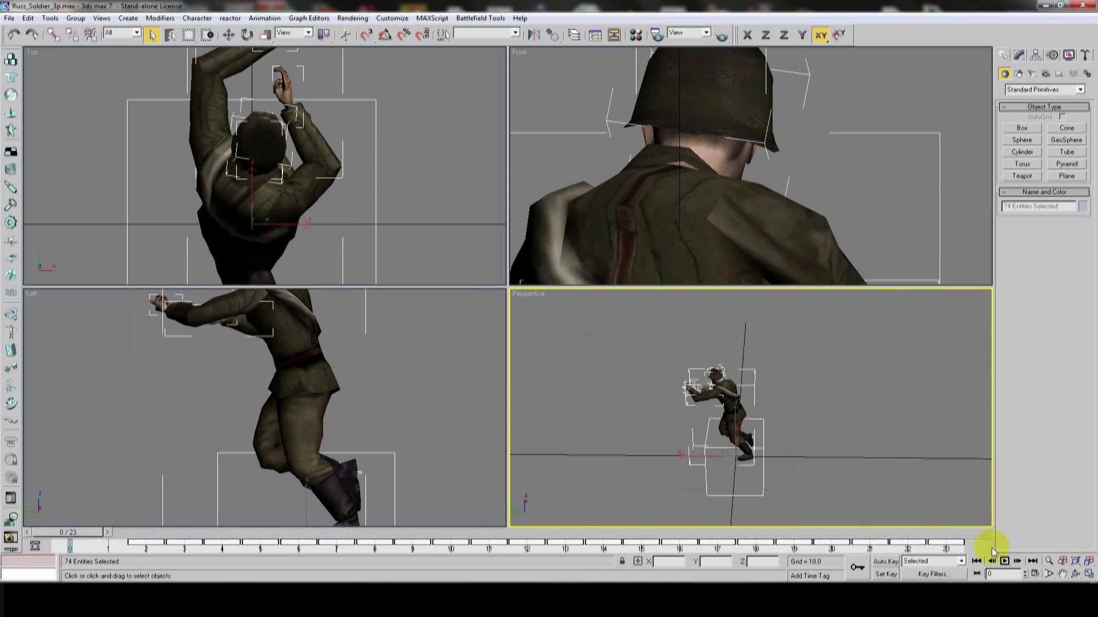
- Clear the selection and examine the soldier's pose from several angles, checking the timeline for leftover animation
{"action": "left_click", "coordinate": [663, 433]}
{"action": "scroll", "coordinate": [675, 428], "scroll_direction": "up", "scroll_amount": 5}
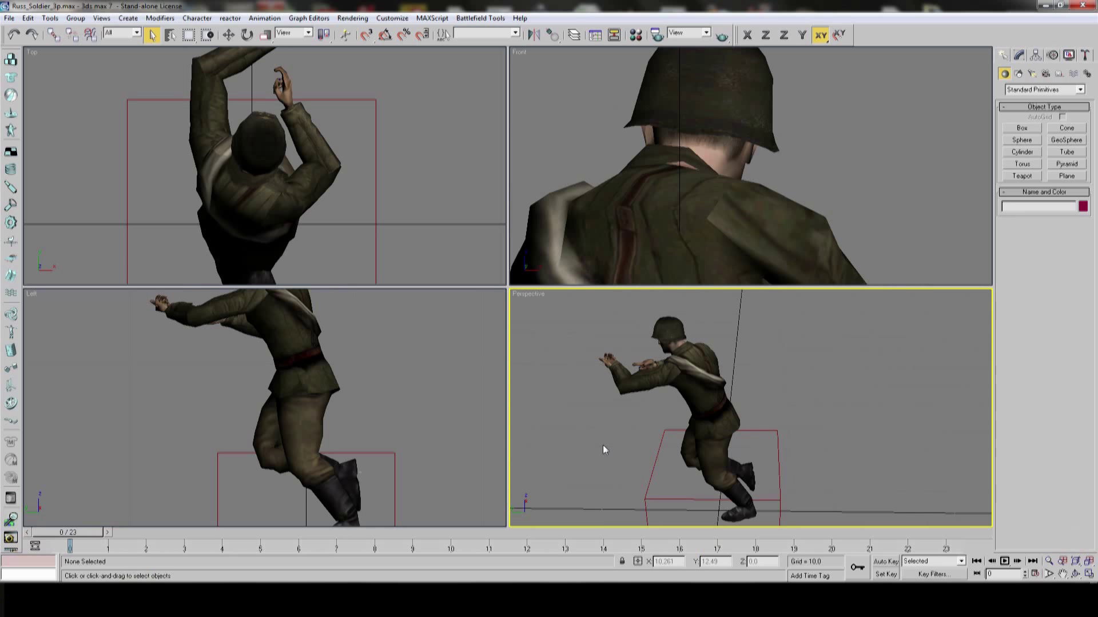
{"action": "middle_click_drag", "start_coordinate": [603, 446], "coordinate": [604, 417]}
{"action": "mouse_move", "coordinate": [75, 533]}
{"action": "left_mouse_down"}
{"action": "mouse_move", "coordinate": [1016, 533]}
{"action": "mouse_move", "coordinate": [75, 529]}
{"action": "left_mouse_up"}
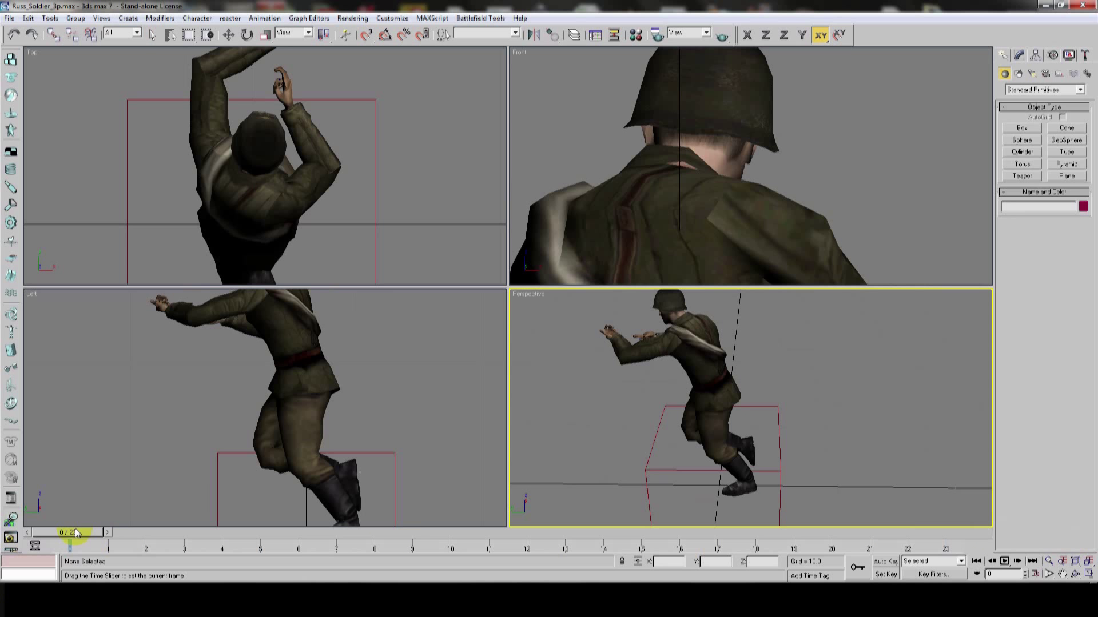
{"action": "middle_click_drag", "start_coordinate": [705, 389], "coordinate": [699, 420]}
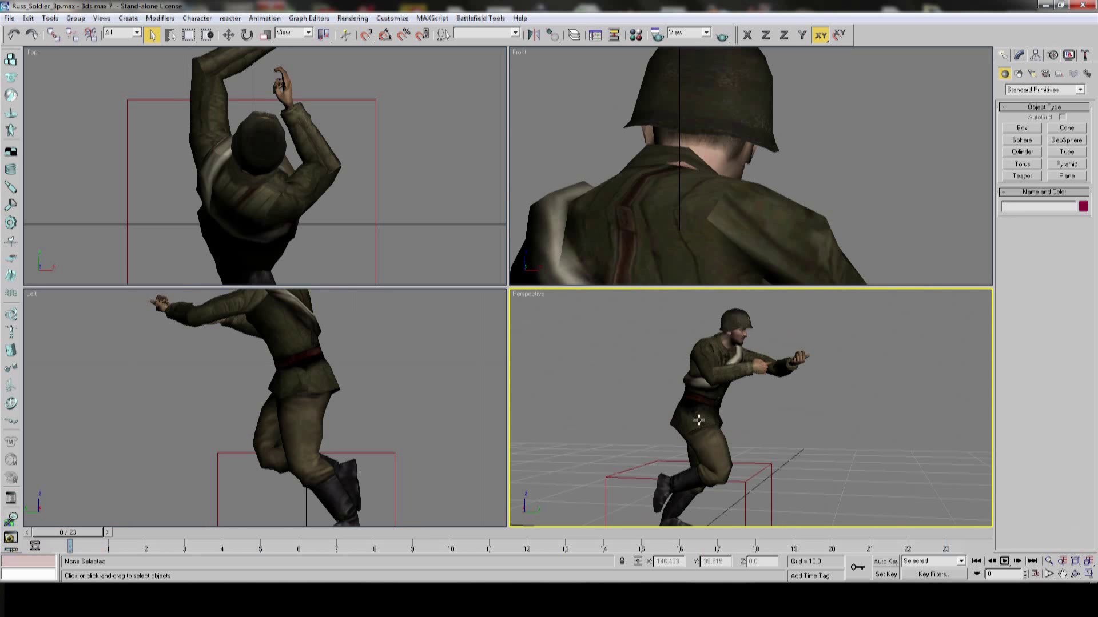
{"action": "middle_click_drag", "start_coordinate": [725, 475], "coordinate": [789, 434]}
{"action": "middle_click_drag", "start_coordinate": [778, 394], "coordinate": [744, 390]}
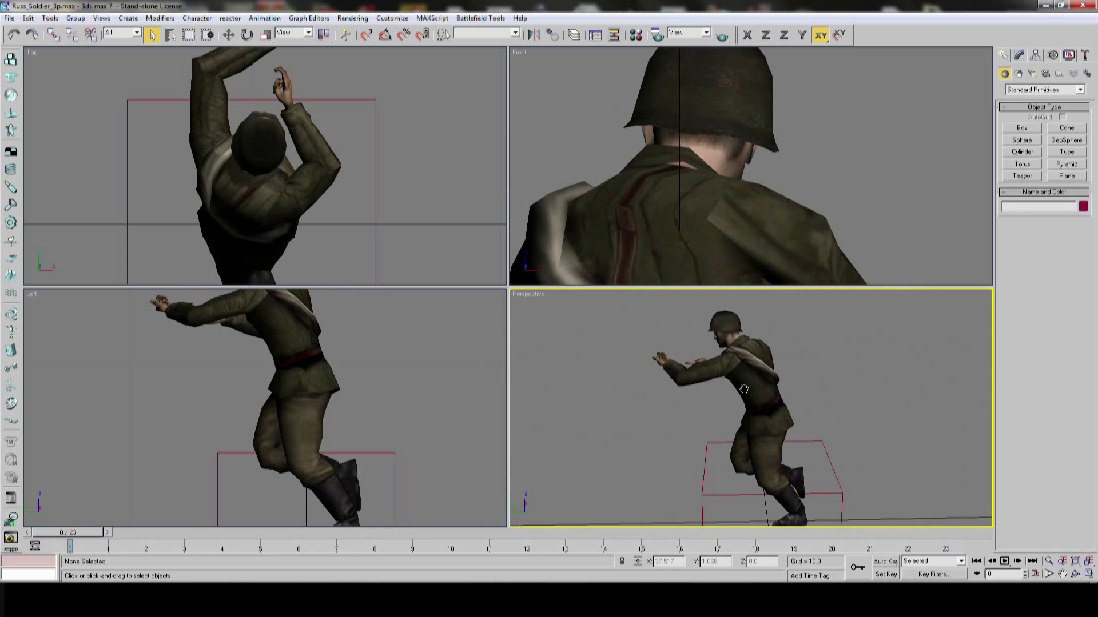
{"action": "scroll", "coordinate": [744, 390], "scroll_direction": "down", "scroll_amount": 2}
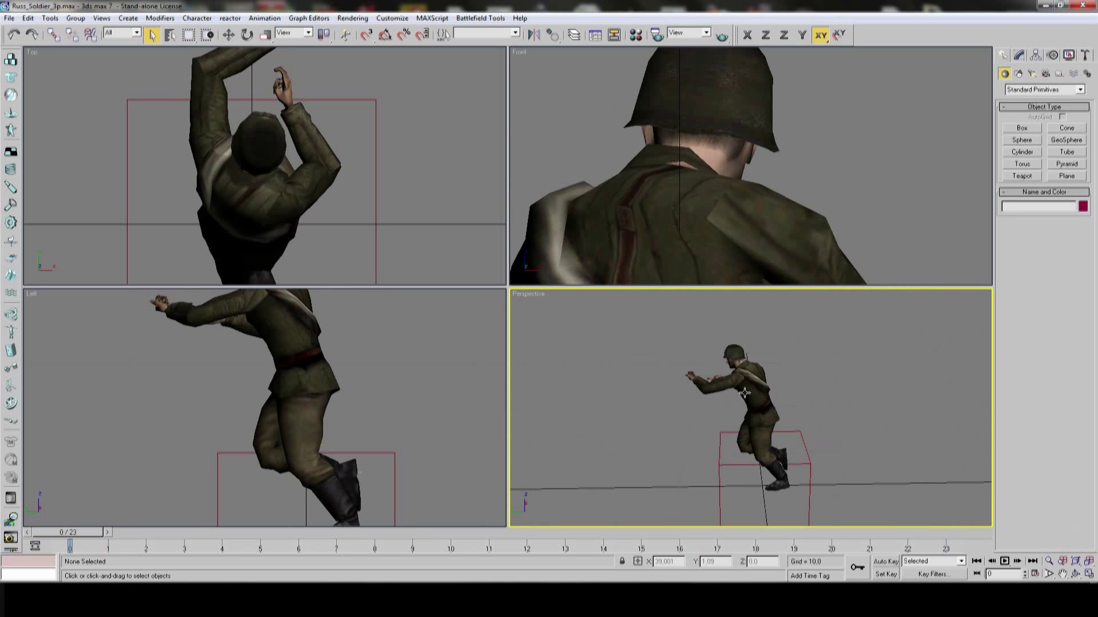
{"action": "middle_click_drag", "start_coordinate": [745, 392], "coordinate": [777, 434]}
{"action": "mouse_move", "coordinate": [105, 533]}
{"action": "left_mouse_down"}
{"action": "mouse_move", "coordinate": [869, 533]}
{"action": "mouse_move", "coordinate": [105, 533]}
{"action": "left_mouse_up"}
{"action": "middle_click_drag", "start_coordinate": [673, 426], "coordinate": [629, 406]}
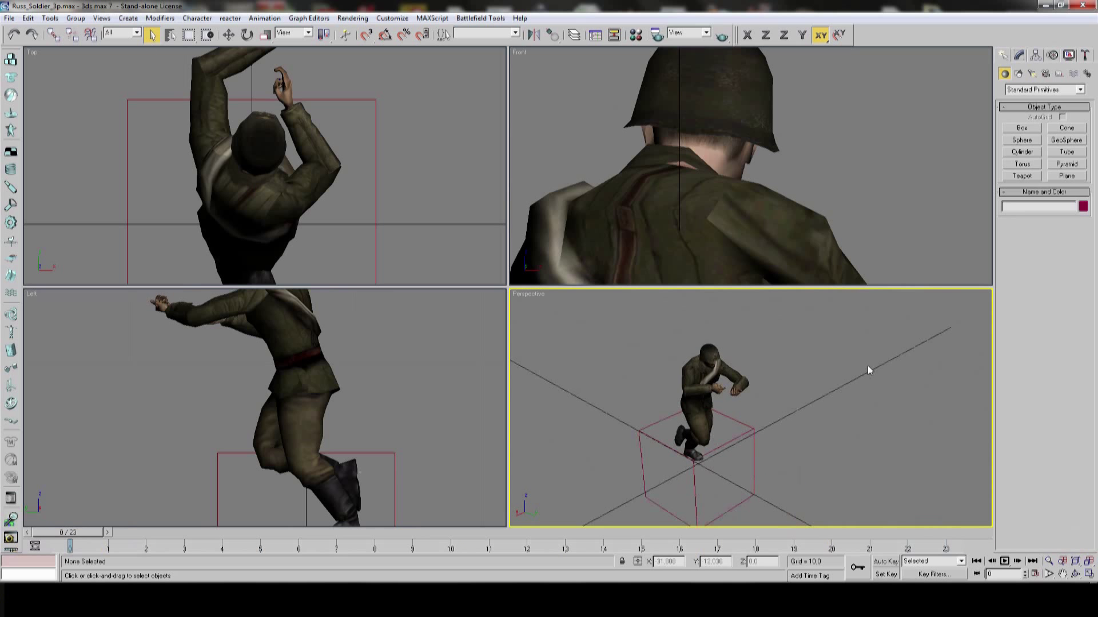
- Save the keyframe-free scene as Soldier.max in the E:\3dsmax7\scenes\M3A1Greasegun folder
{"action": "middle_click_drag", "start_coordinate": [869, 370], "coordinate": [749, 389], "text": "alt"}
{"action": "scroll", "coordinate": [663, 388], "scroll_direction": "up", "scroll_amount": 2}
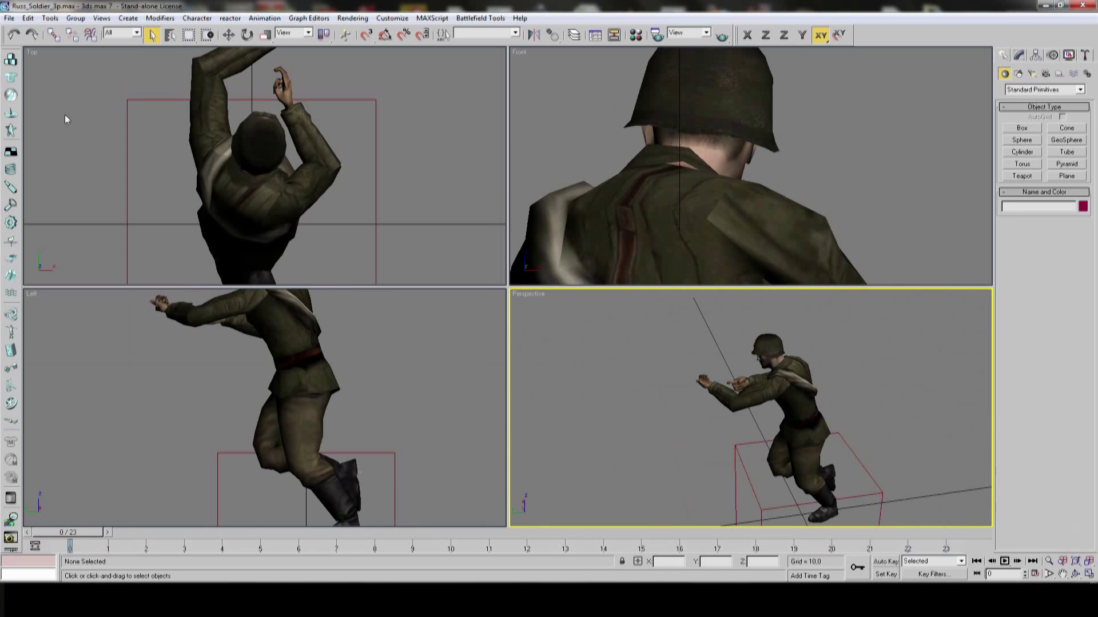
{"action": "left_click", "coordinate": [9, 17]}
{"action": "left_click", "coordinate": [29, 98]}
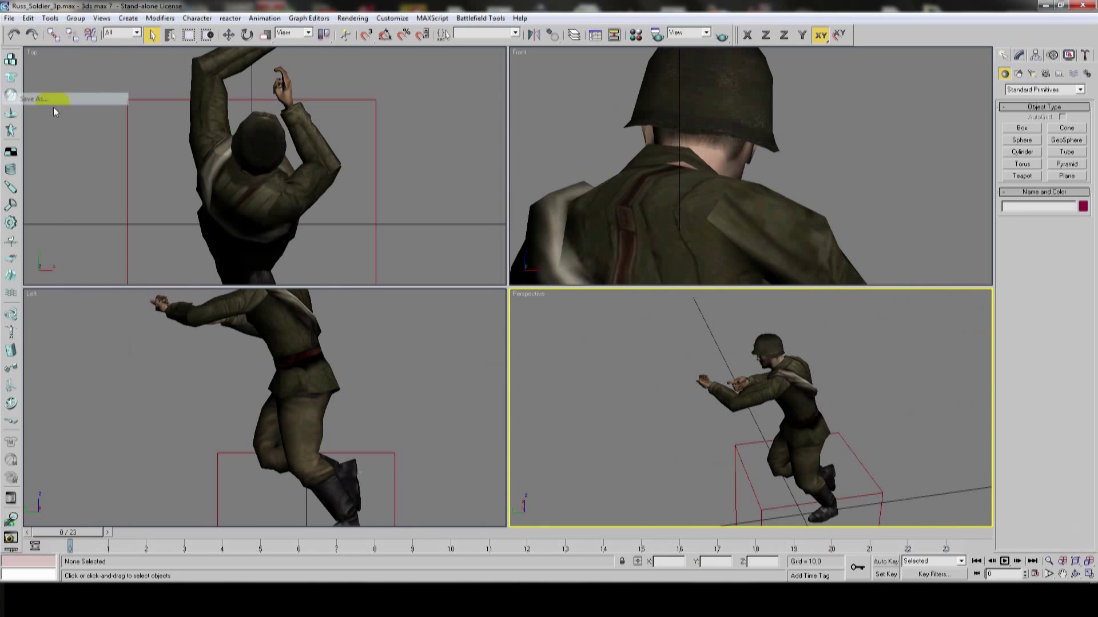
{"action": "left_click_drag", "start_coordinate": [184, 36], "coordinate": [516, 63]}
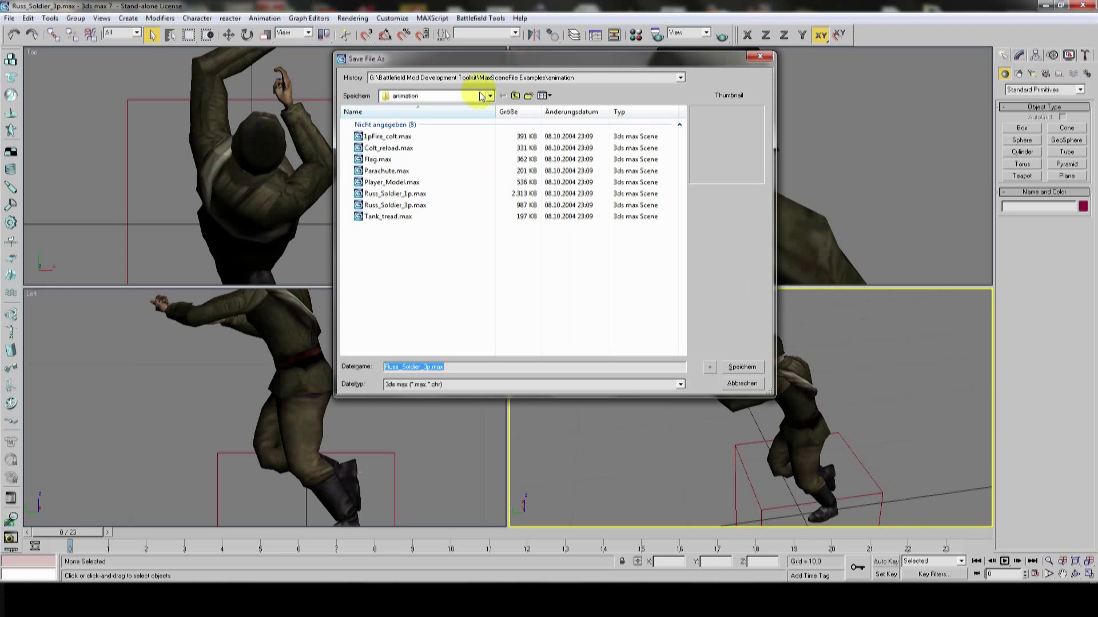
{"action": "left_click", "coordinate": [586, 74]}
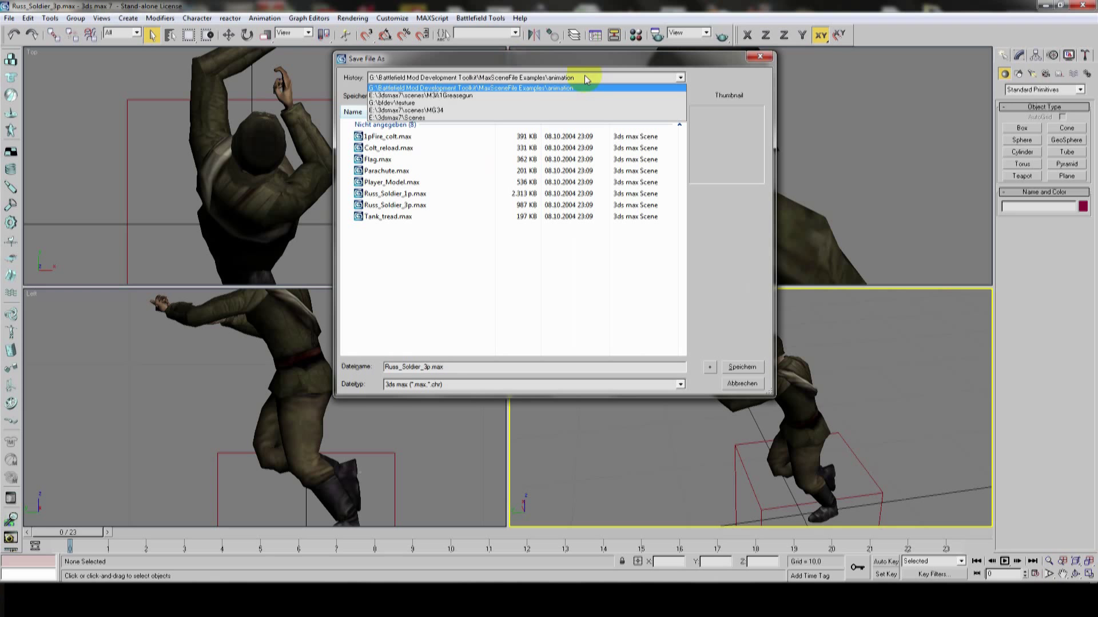
{"action": "left_click", "coordinate": [424, 95]}
{"action": "left_click", "coordinate": [404, 208]}
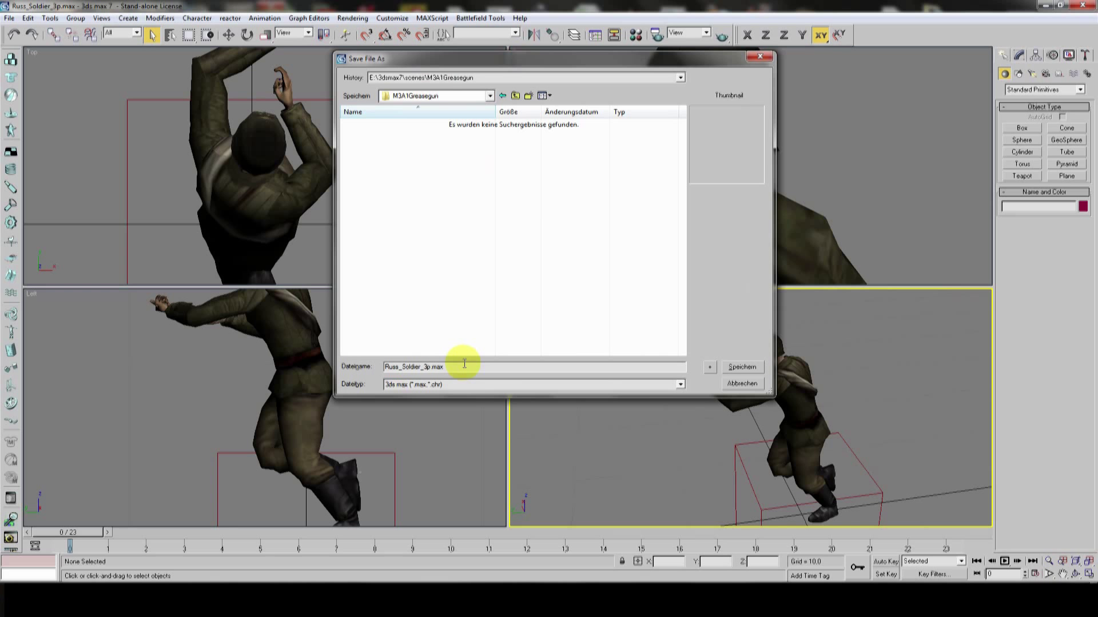
{"action": "left_click_drag", "start_coordinate": [466, 367], "coordinate": [346, 361]}
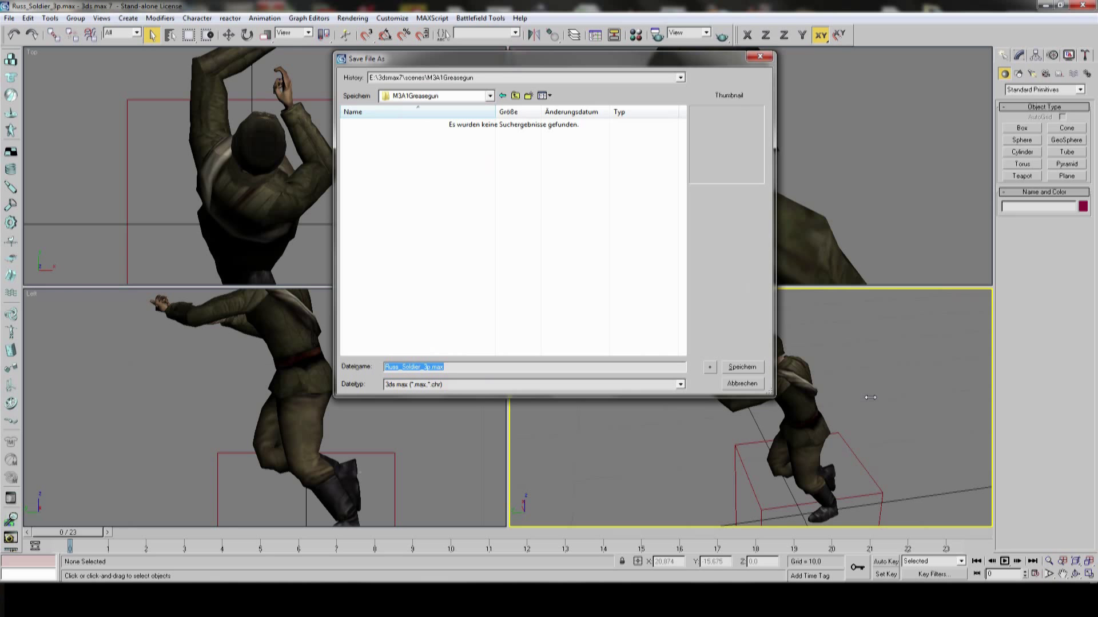
{"action": "type", "text": "So"}
{"action": "left_click", "coordinate": [742, 367]}
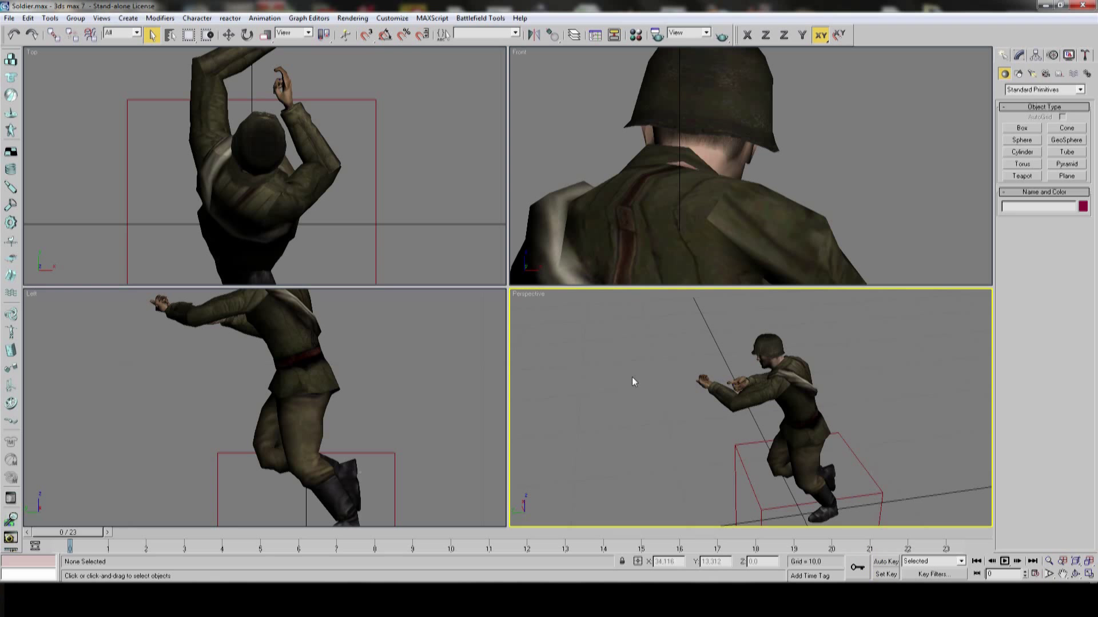
- Examine the soldier's hands and arm pose up close in the Perspective view, finishing with the whole figure in view
{"action": "middle_click_drag", "start_coordinate": [633, 376], "coordinate": [756, 425]}
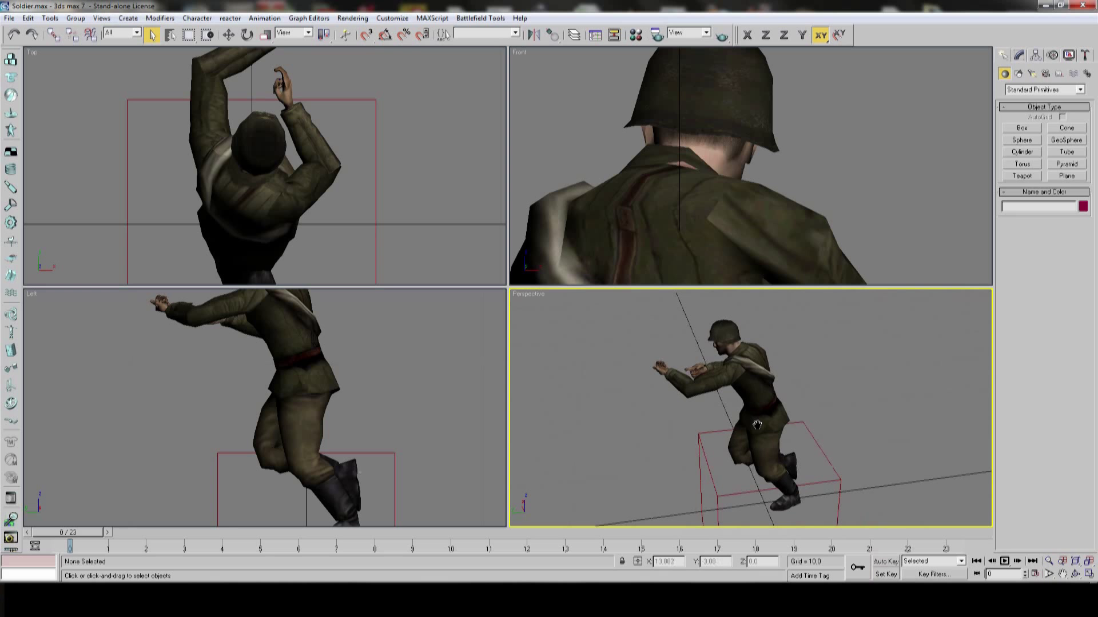
{"action": "scroll", "coordinate": [756, 425], "scroll_direction": "up", "scroll_amount": 5}
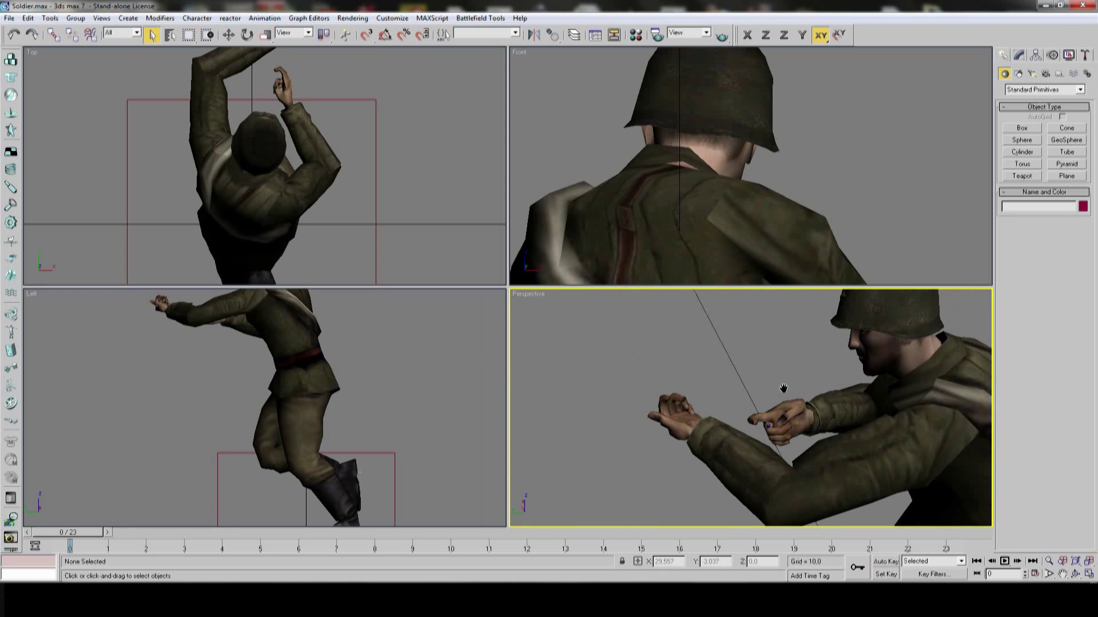
{"action": "scroll", "coordinate": [783, 395], "scroll_direction": "up", "scroll_amount": 4}
{"action": "scroll", "coordinate": [784, 399], "scroll_direction": "down", "scroll_amount": 3}
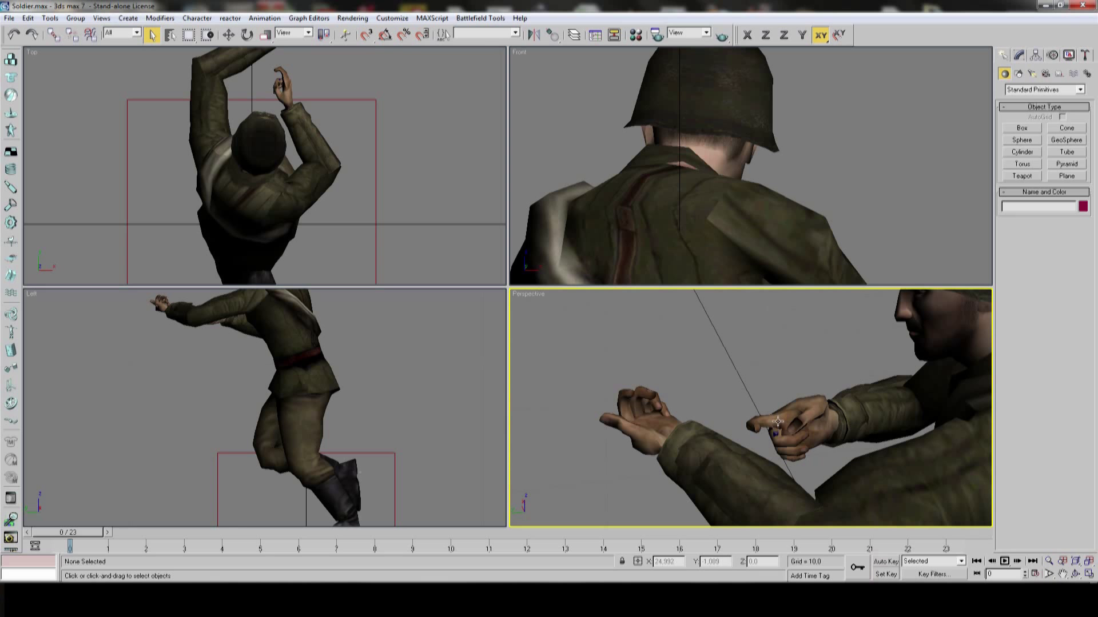
{"action": "scroll", "coordinate": [777, 432], "scroll_direction": "down", "scroll_amount": 3}
{"action": "middle_click_drag", "start_coordinate": [778, 436], "coordinate": [763, 425]}
{"action": "scroll", "coordinate": [762, 425], "scroll_direction": "down", "scroll_amount": 2}
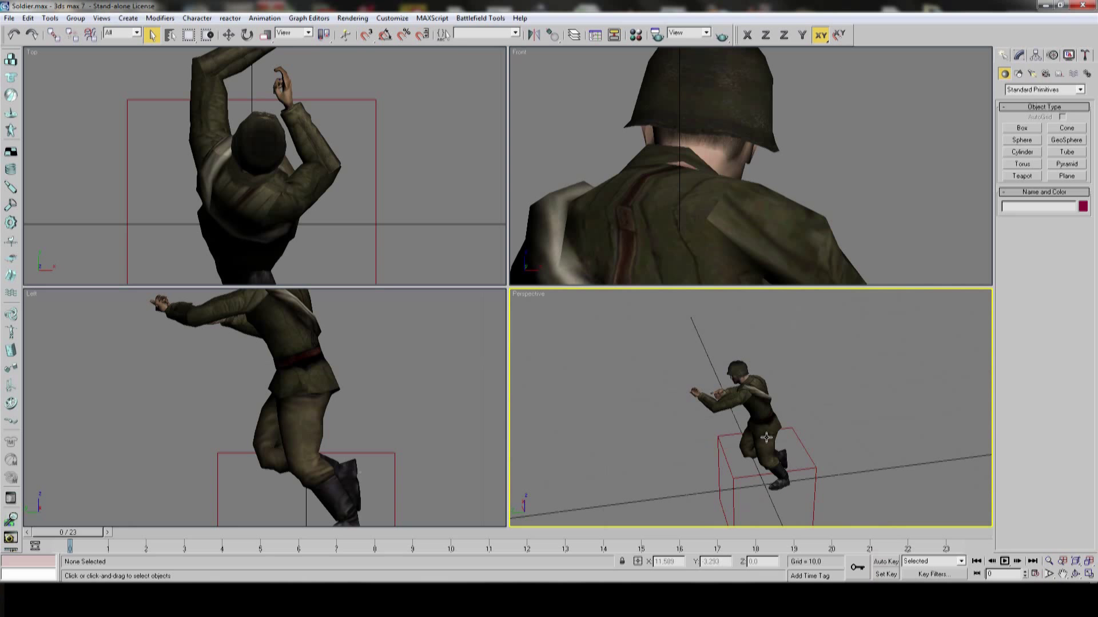
- Reset 3ds Max to an empty scene
{"action": "left_click", "coordinate": [10, 19]}
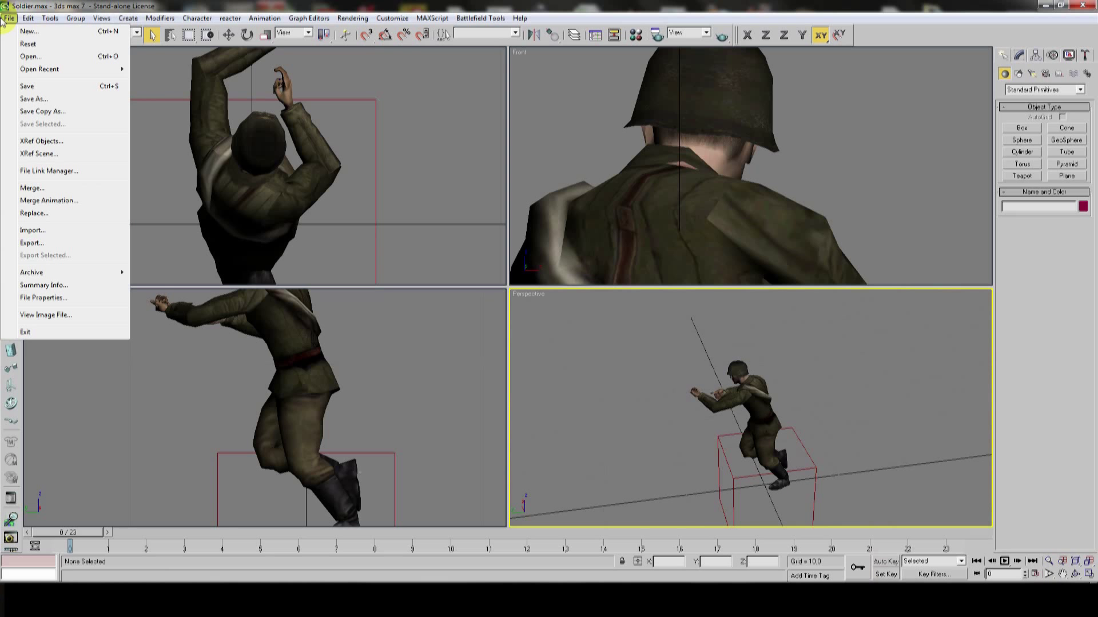
{"action": "left_click", "coordinate": [28, 44]}
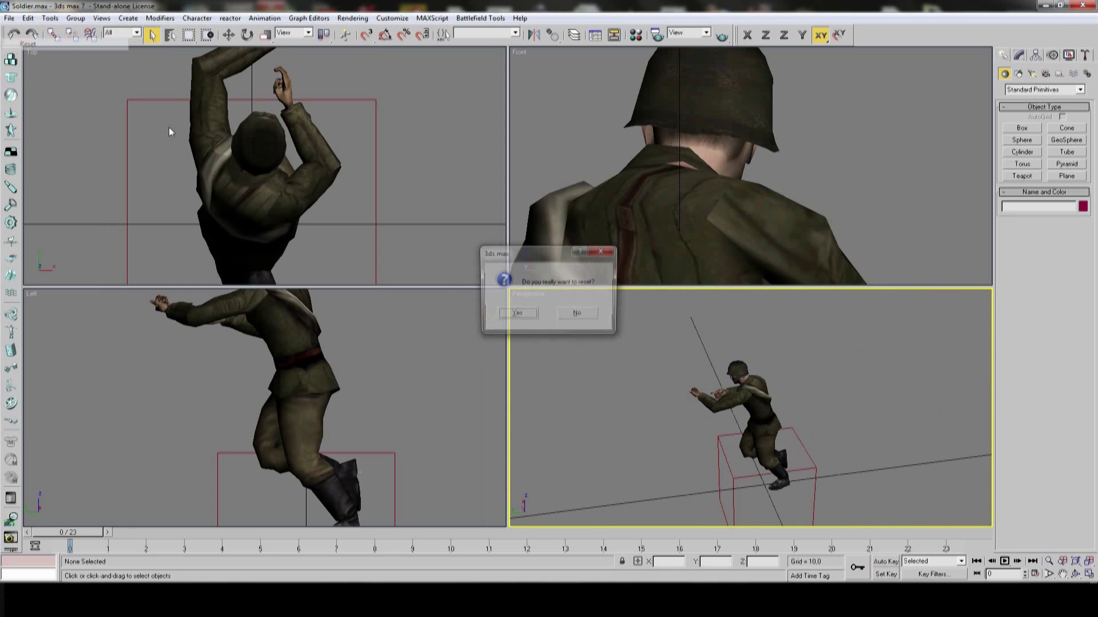
{"action": "left_click", "coordinate": [512, 317]}
- Open the Battlefield toolkit's Skeleton and Skin tool and start a skeleton (.ske) import
{"action": "left_click", "coordinate": [481, 17]}
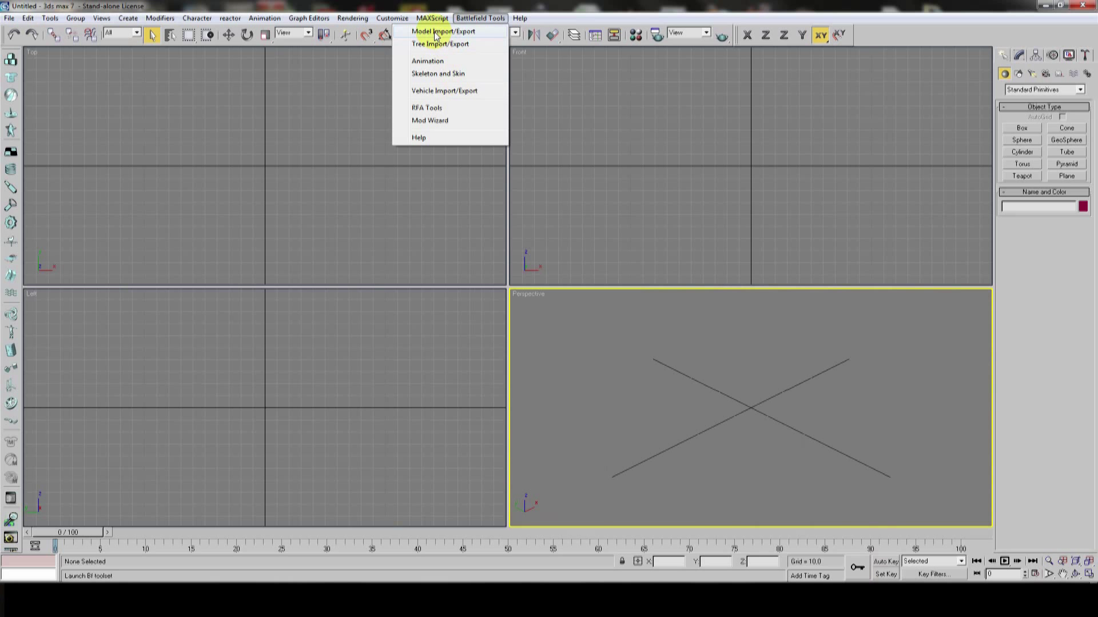
{"action": "left_click", "coordinate": [438, 73]}
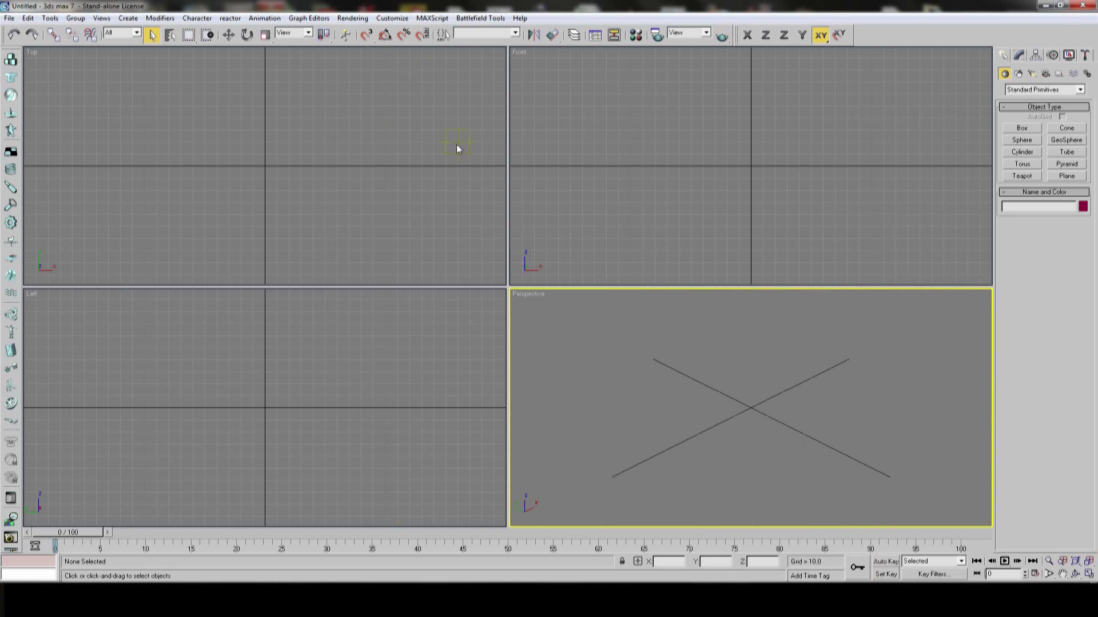
{"action": "left_click_drag", "start_coordinate": [467, 184], "coordinate": [539, 108]}
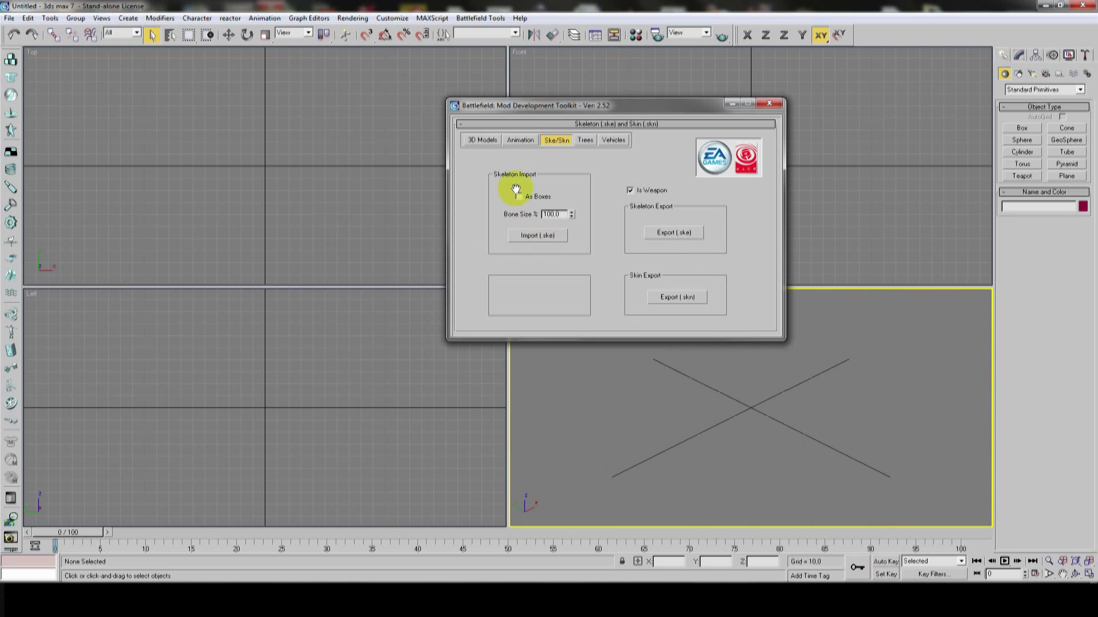
{"action": "left_click", "coordinate": [539, 235]}
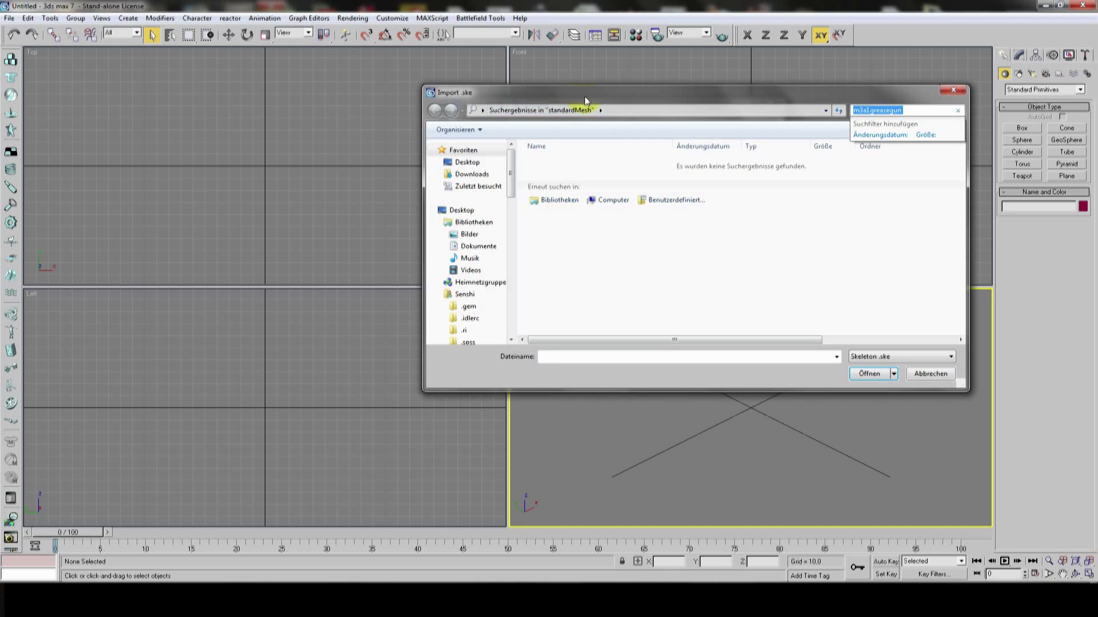
- Clear the old file search in the import dialog and go to the g:\bfdev folder
{"action": "left_click_drag", "start_coordinate": [585, 96], "coordinate": [558, 197]}
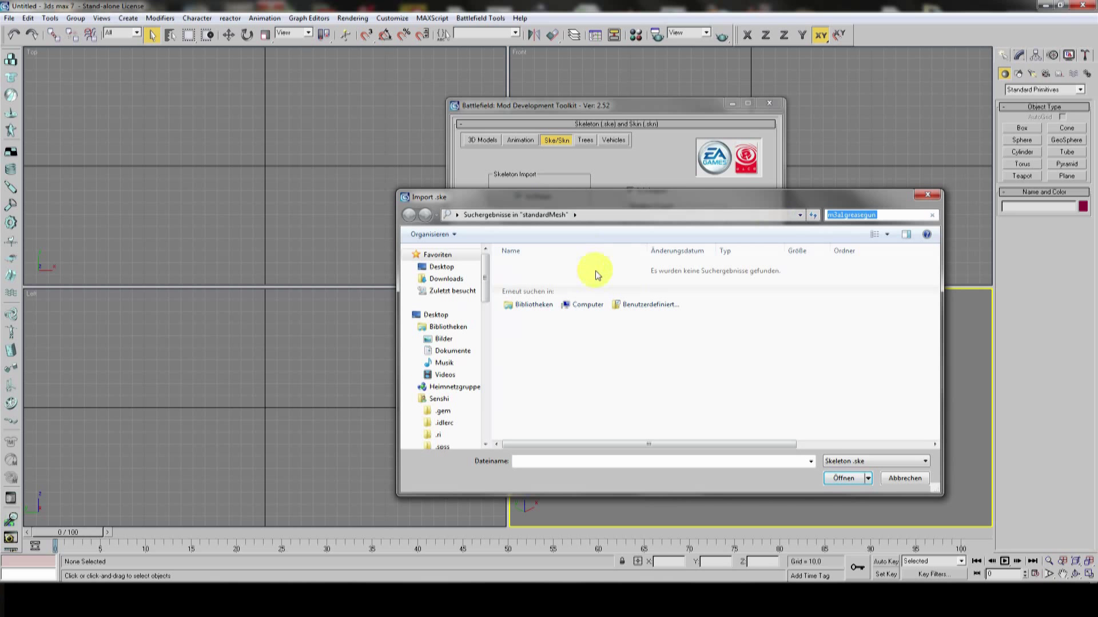
{"action": "key", "text": "BackSpace"}
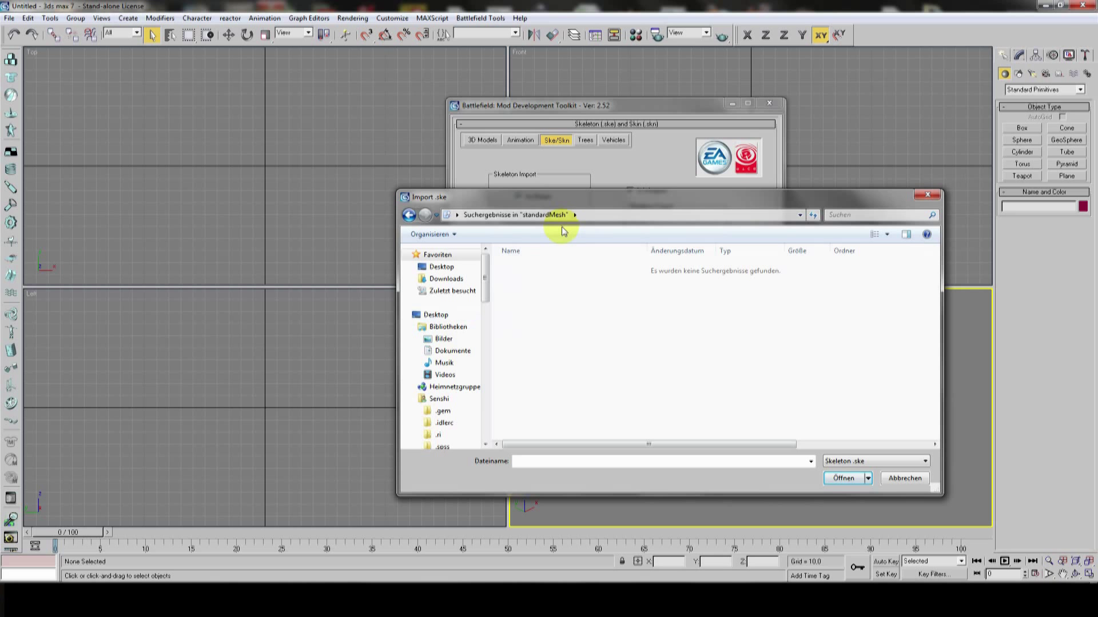
{"action": "left_click", "coordinate": [612, 219]}
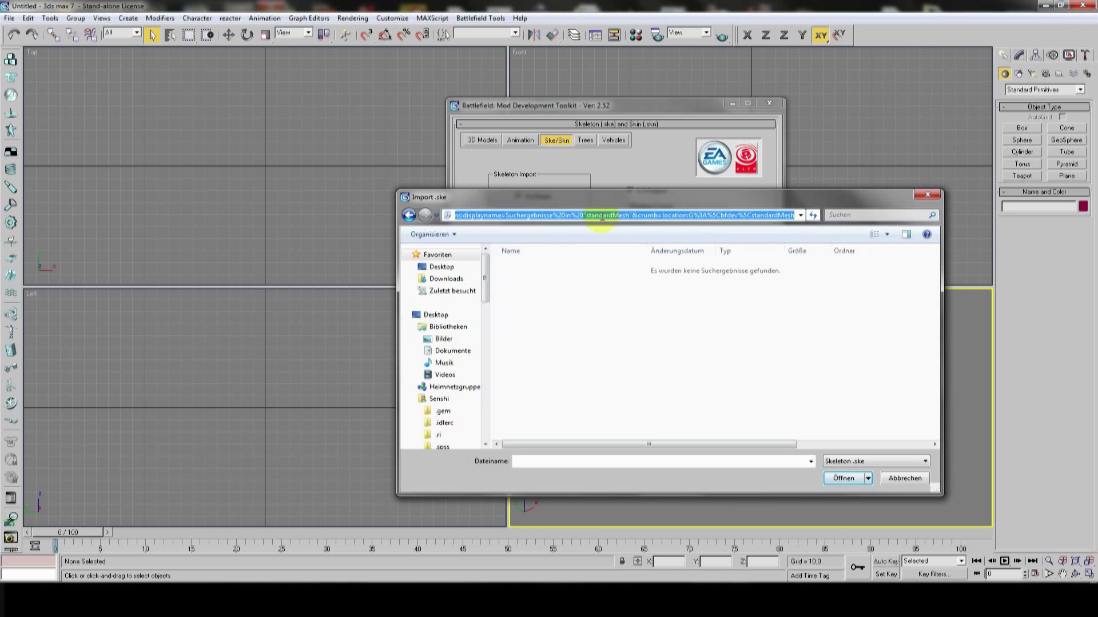
{"action": "type", "text": "g:\\bfdev"}
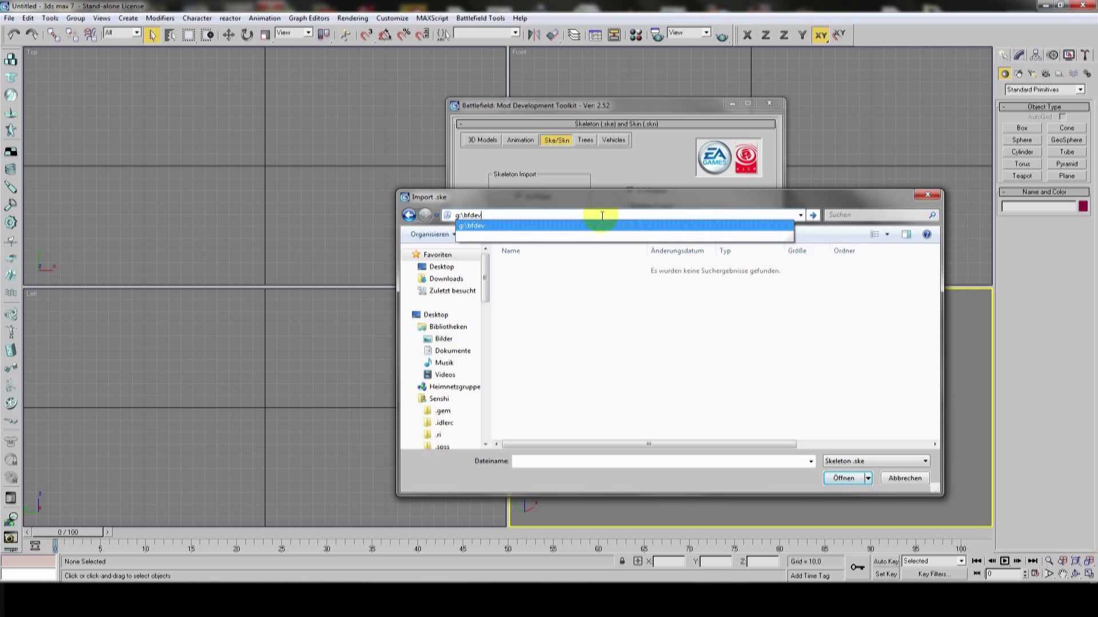
{"action": "key", "text": "Return"}
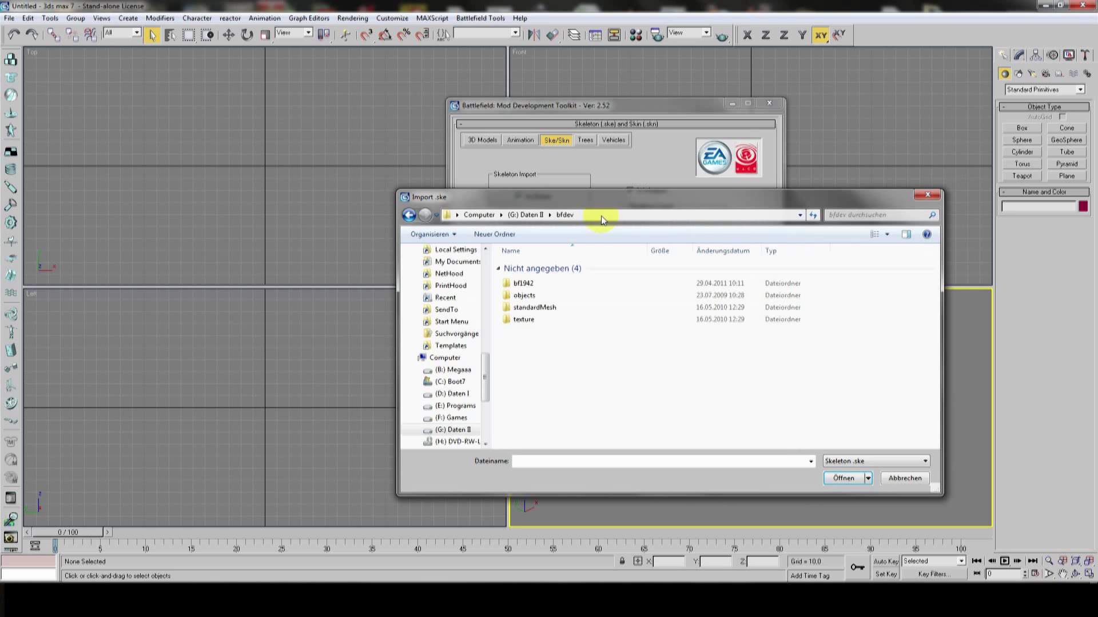
{"action": "double_click", "coordinate": [533, 309]}
{"action": "left_click_drag", "start_coordinate": [598, 201], "coordinate": [641, 224]}
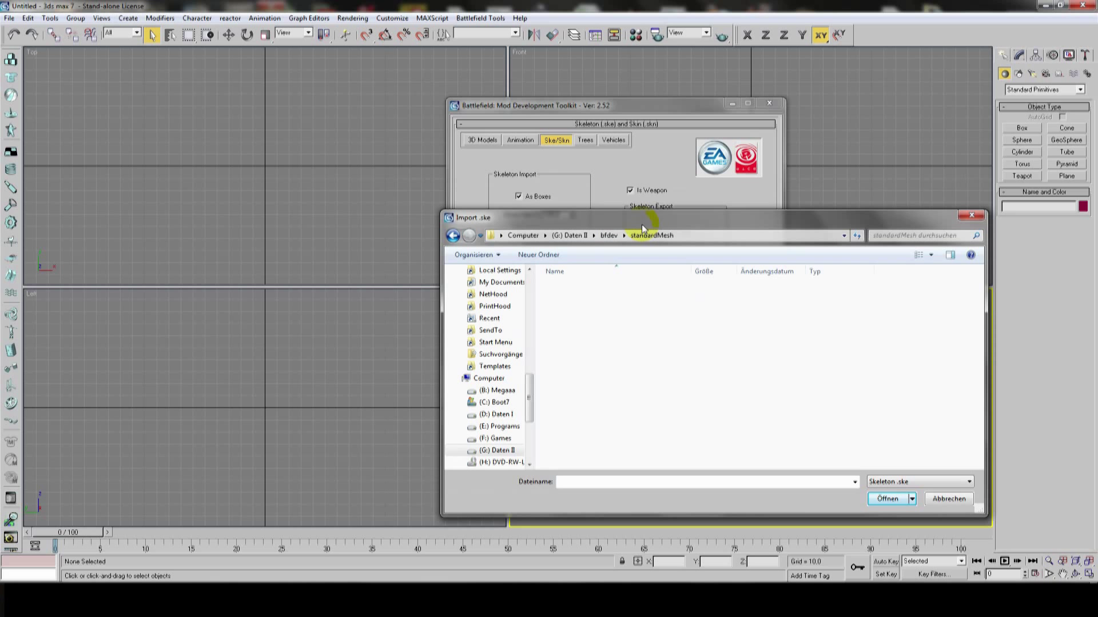
{"action": "key", "text": "BackSpace"}
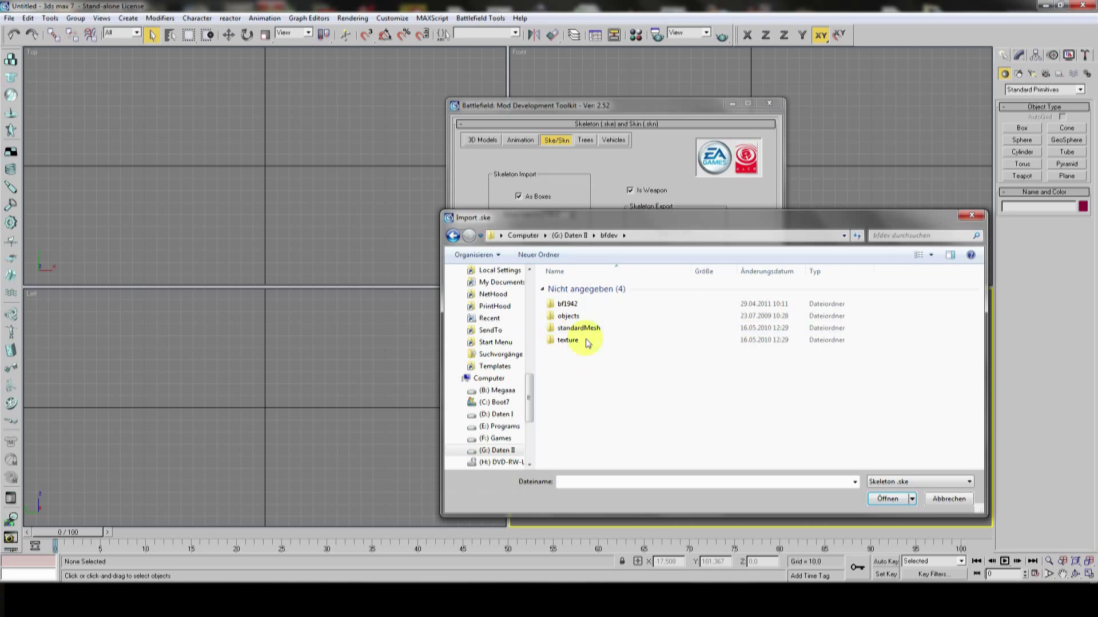
{"action": "double_click", "coordinate": [583, 329]}
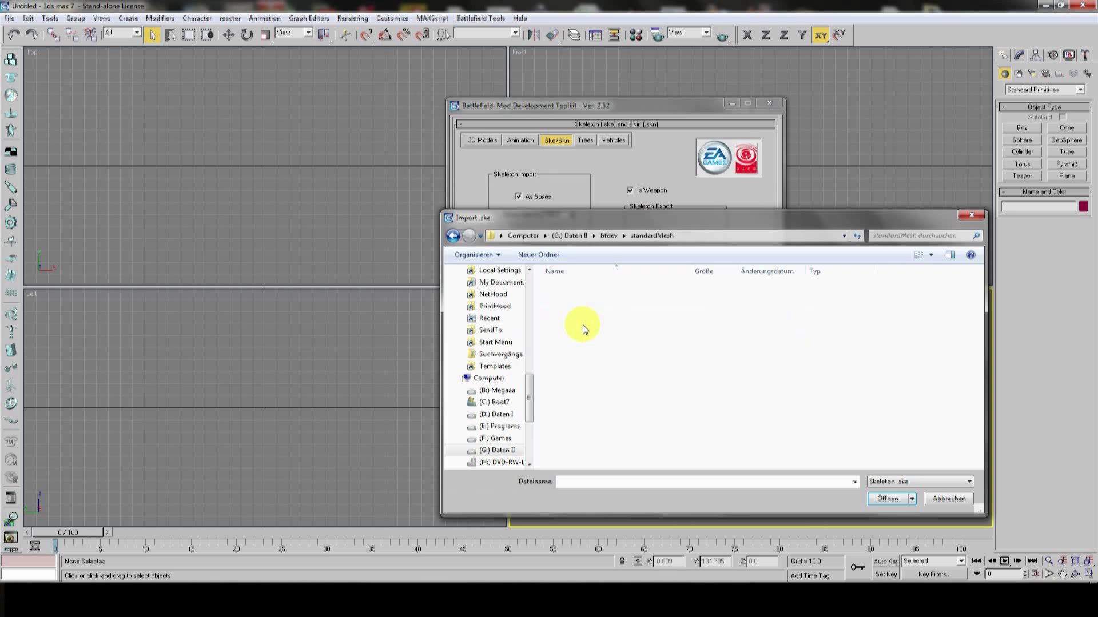
{"action": "key", "text": "BackSpace"}
{"action": "left_click", "coordinate": [592, 359]}
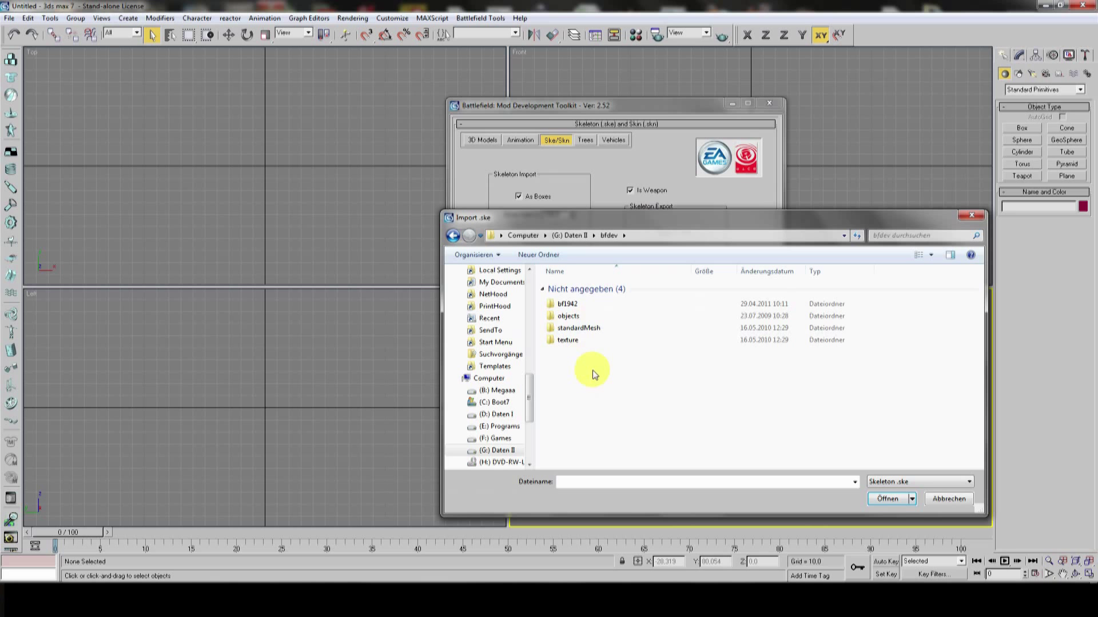
- Browse the G: drive to the Mods\animationsBG42\animations folder for the skeleton import
{"action": "key", "text": "BackSpace"}
{"action": "double_click", "coordinate": [581, 445]}
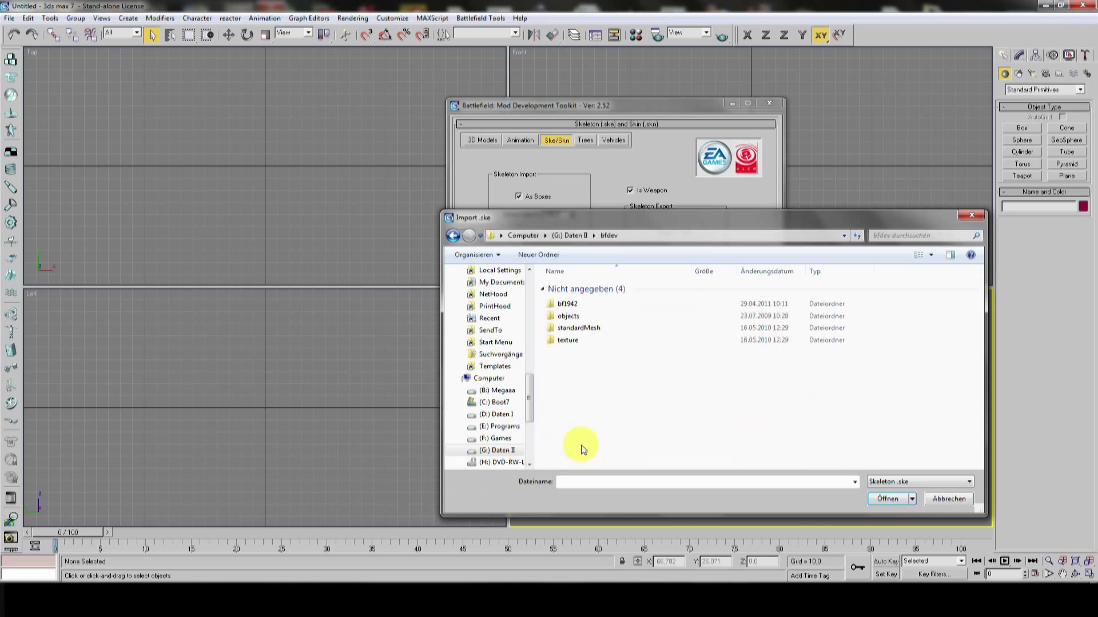
{"action": "key", "text": "BackSpace"}
{"action": "scroll", "coordinate": [582, 443], "scroll_direction": "down", "scroll_amount": 10}
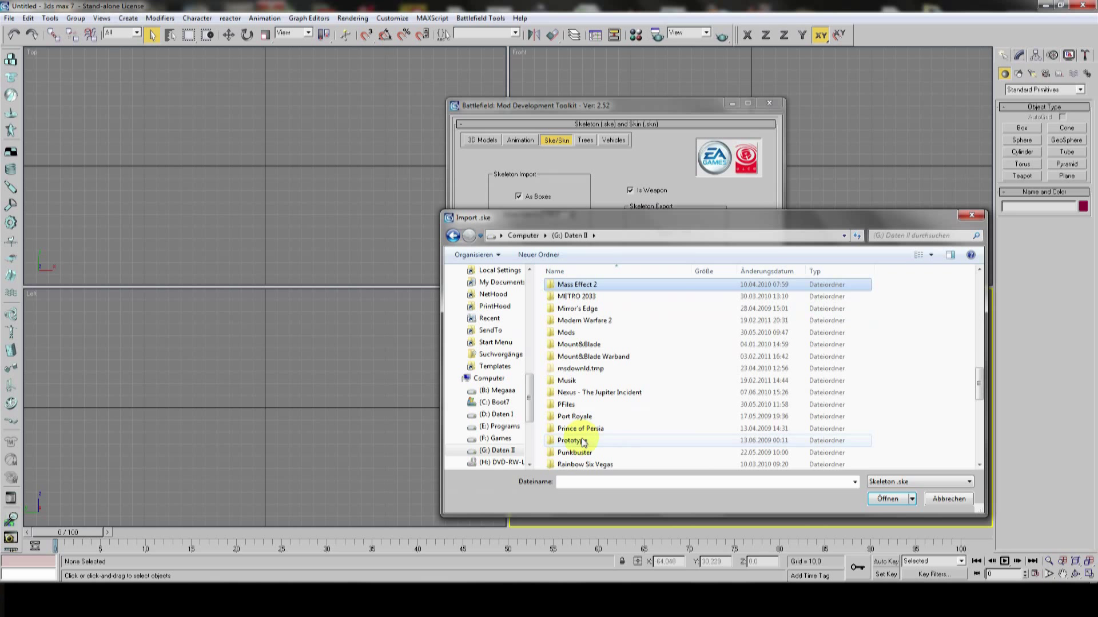
{"action": "double_click", "coordinate": [571, 332]}
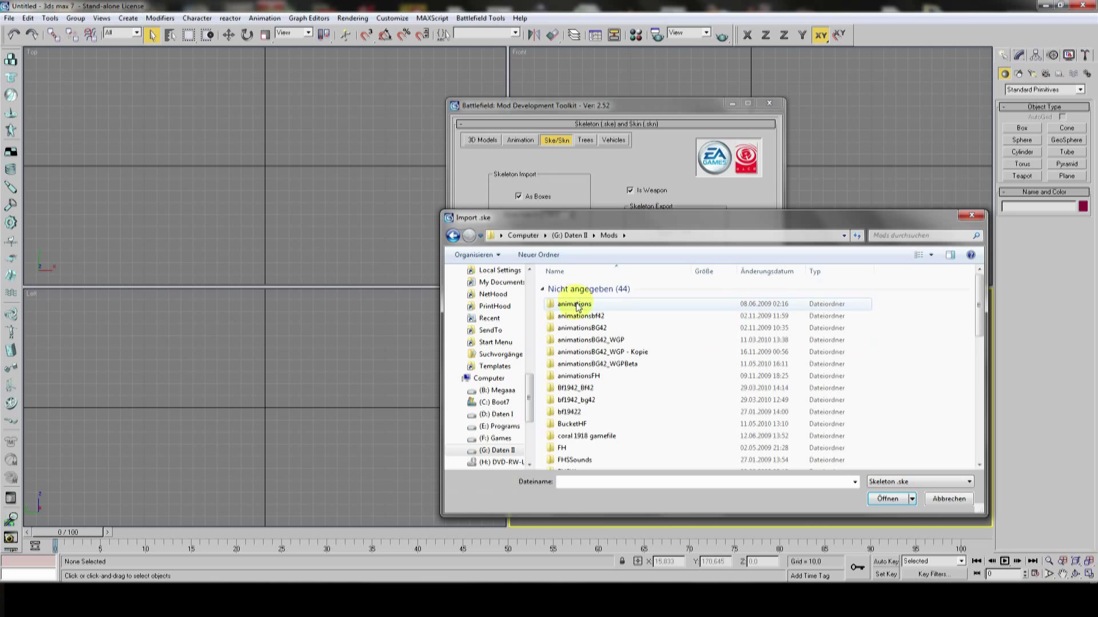
{"action": "left_click", "coordinate": [626, 328]}
{"action": "double_click", "coordinate": [639, 327]}
{"action": "double_click", "coordinate": [629, 307]}
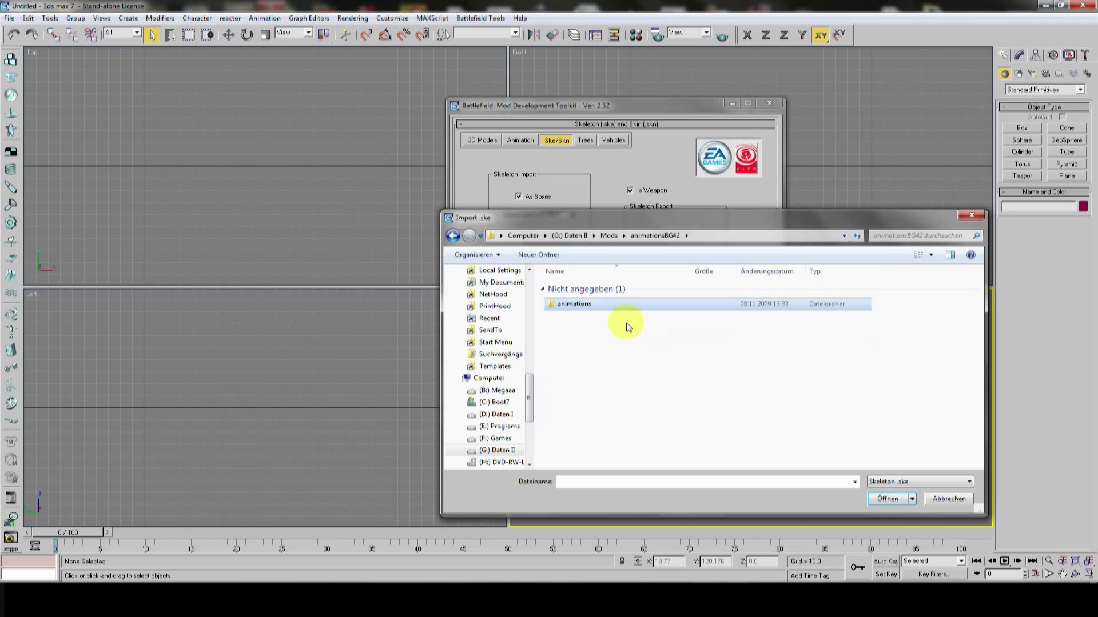
- Enlarge the import dialog, import M3A1GreaseGun.ske from the animations folder, and close the toolkit
{"action": "left_click_drag", "start_coordinate": [648, 218], "coordinate": [331, 68]}
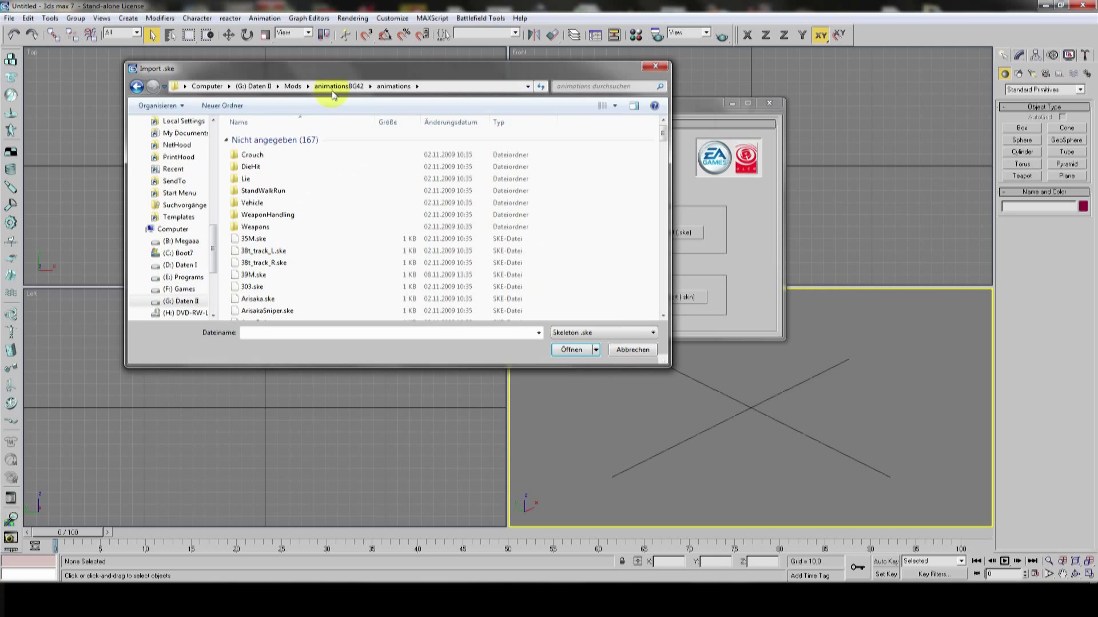
{"action": "left_click_drag", "start_coordinate": [663, 361], "coordinate": [807, 487]}
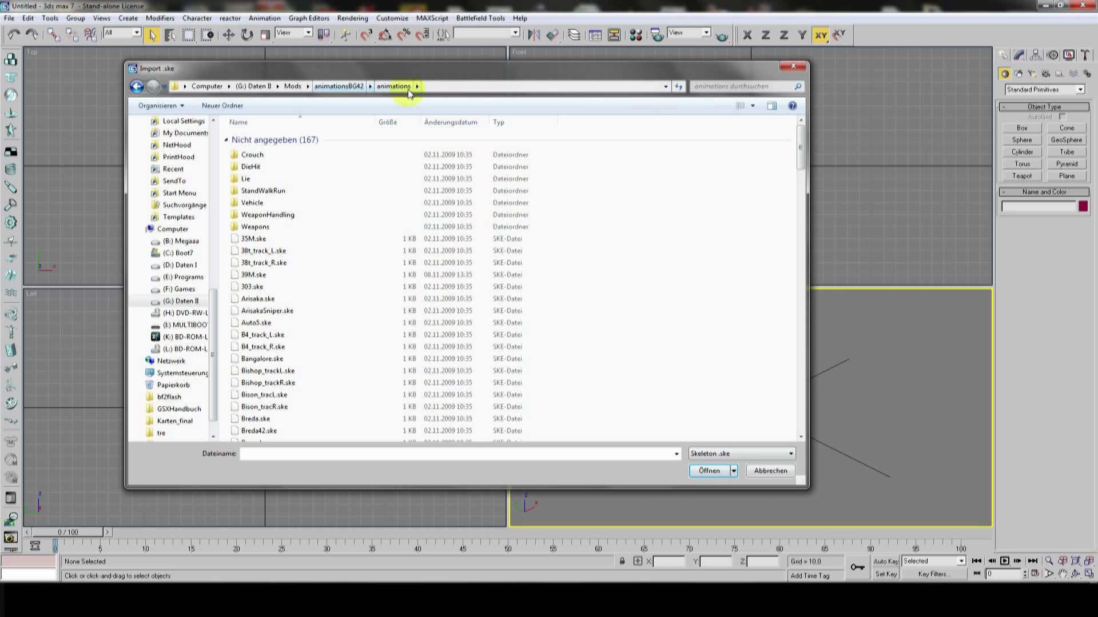
{"action": "left_click", "coordinate": [278, 298]}
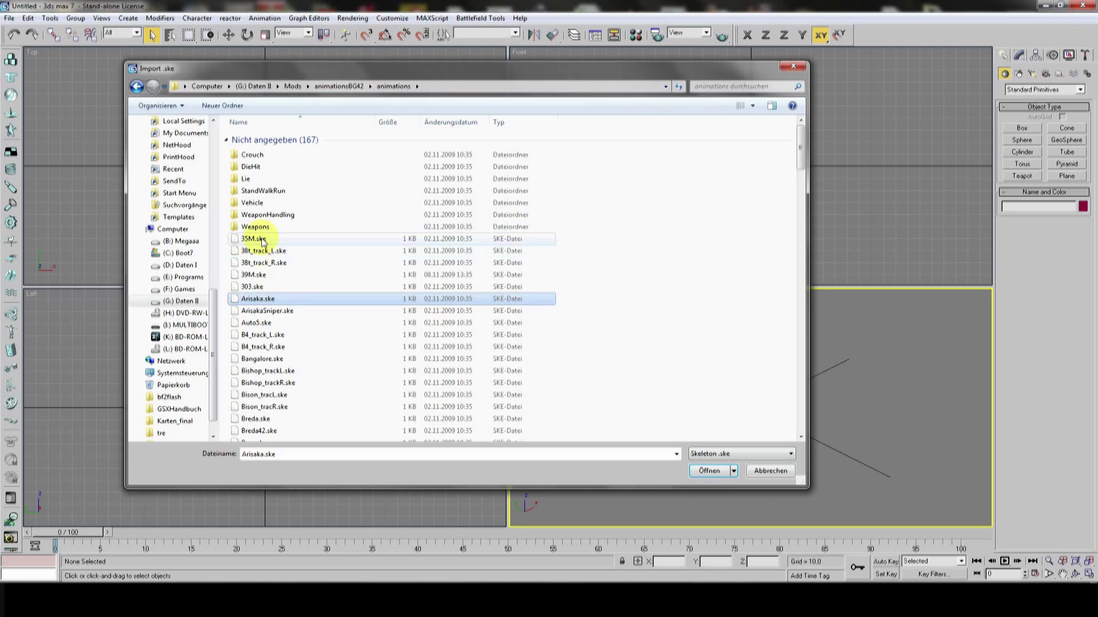
{"action": "scroll", "coordinate": [280, 286], "scroll_direction": "down", "scroll_amount": 6}
{"action": "scroll", "coordinate": [290, 323], "scroll_direction": "up", "scroll_amount": 4}
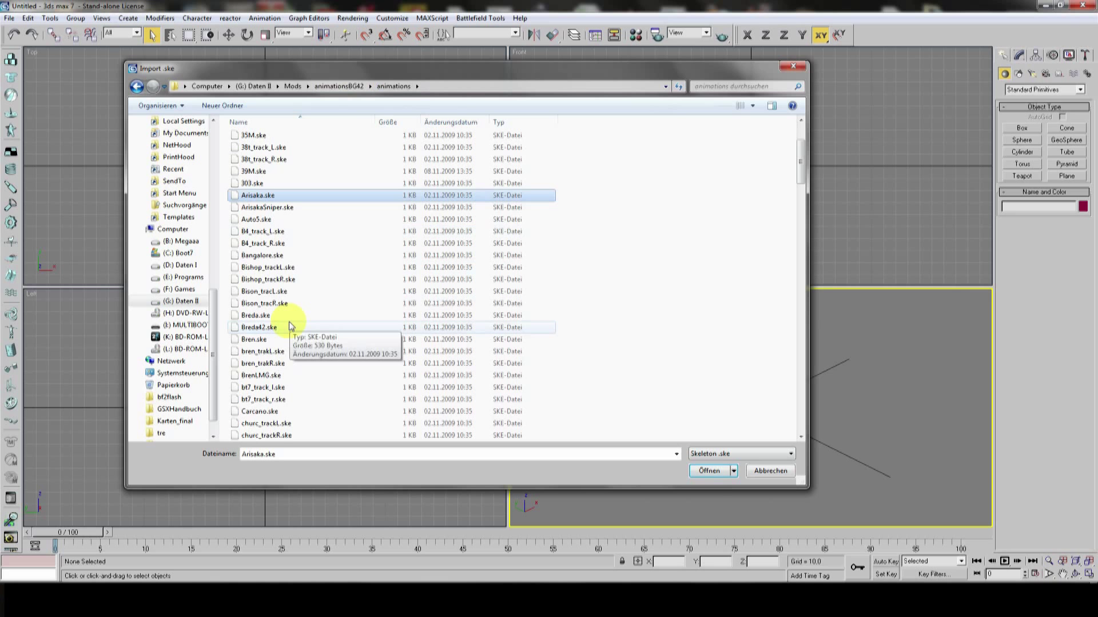
{"action": "scroll", "coordinate": [291, 327], "scroll_direction": "down", "scroll_amount": 10}
{"action": "left_click", "coordinate": [269, 184]}
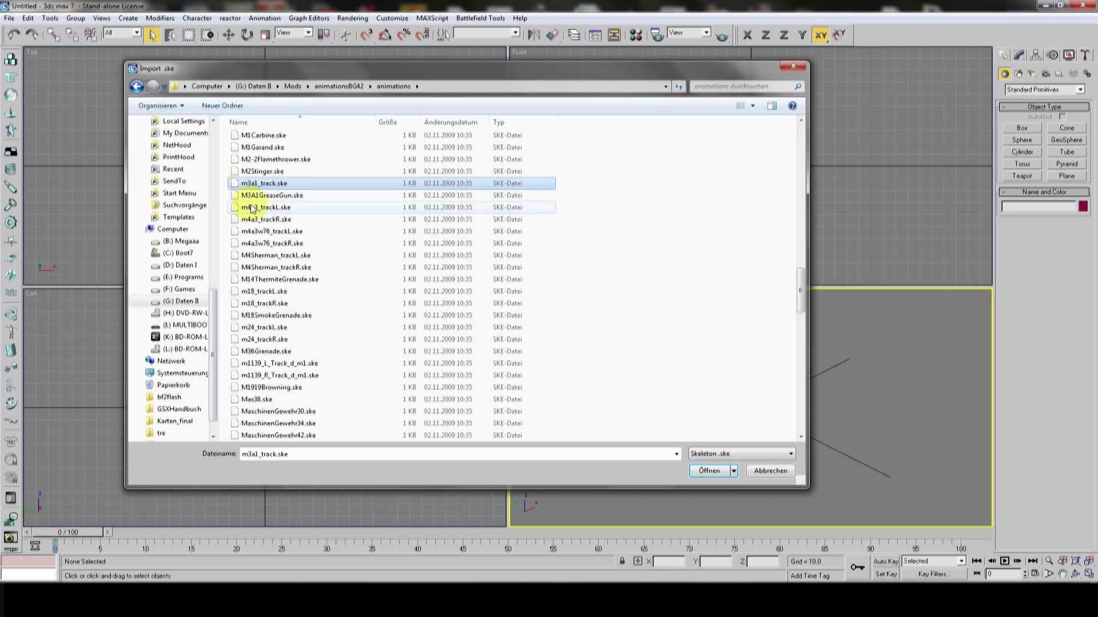
{"action": "left_click", "coordinate": [293, 196]}
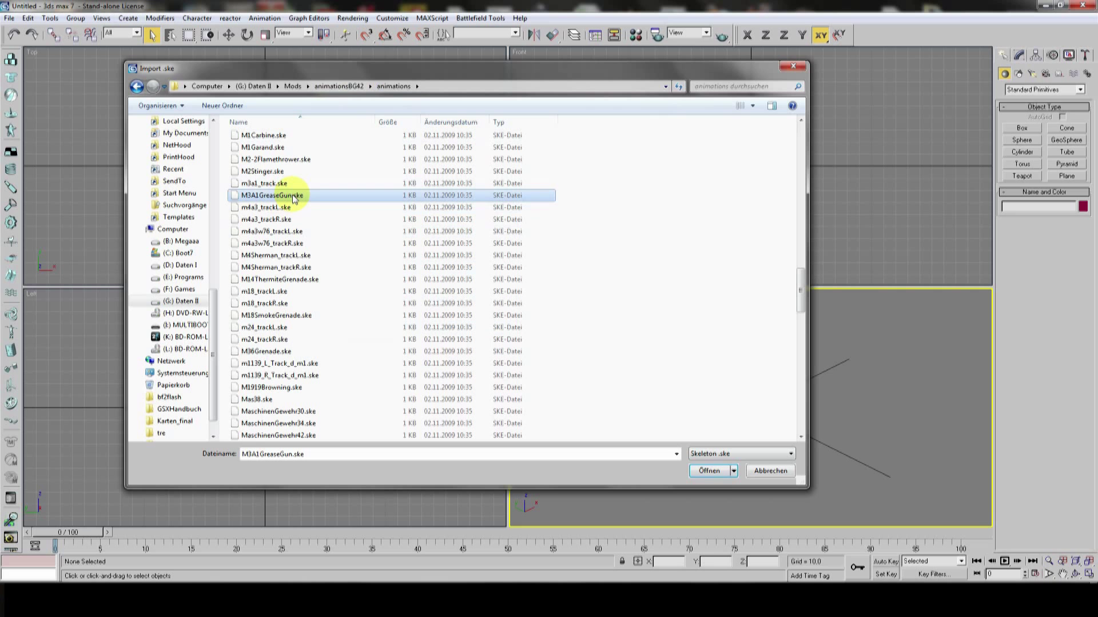
{"action": "left_click", "coordinate": [709, 471]}
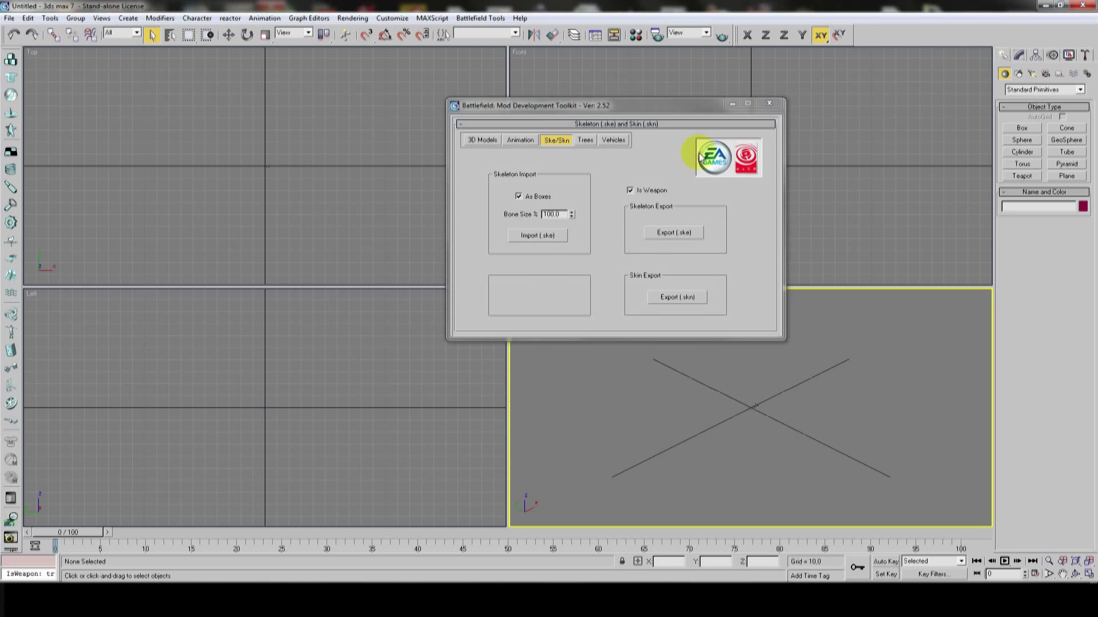
{"action": "left_click", "coordinate": [769, 103]}
- Examine the imported weapon skeleton, selecting the Bip01 R Hand, Trigger, Mag and remaining bone boxes one by one to identify them
{"action": "scroll", "coordinate": [763, 400], "scroll_direction": "up", "scroll_amount": 5}
{"action": "middle_click_drag", "start_coordinate": [763, 400], "coordinate": [693, 421]}
{"action": "scroll", "coordinate": [734, 436], "scroll_direction": "up", "scroll_amount": 2}
{"action": "scroll", "coordinate": [740, 395], "scroll_direction": "up", "scroll_amount": 1}
{"action": "scroll", "coordinate": [749, 396], "scroll_direction": "up", "scroll_amount": 3}
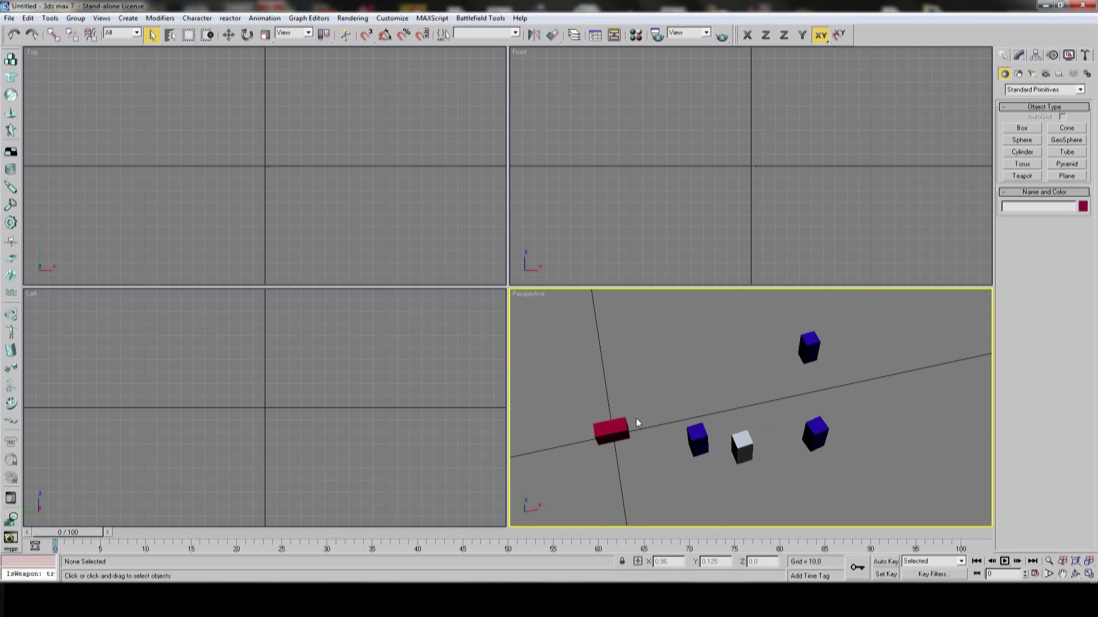
{"action": "left_click", "coordinate": [619, 427]}
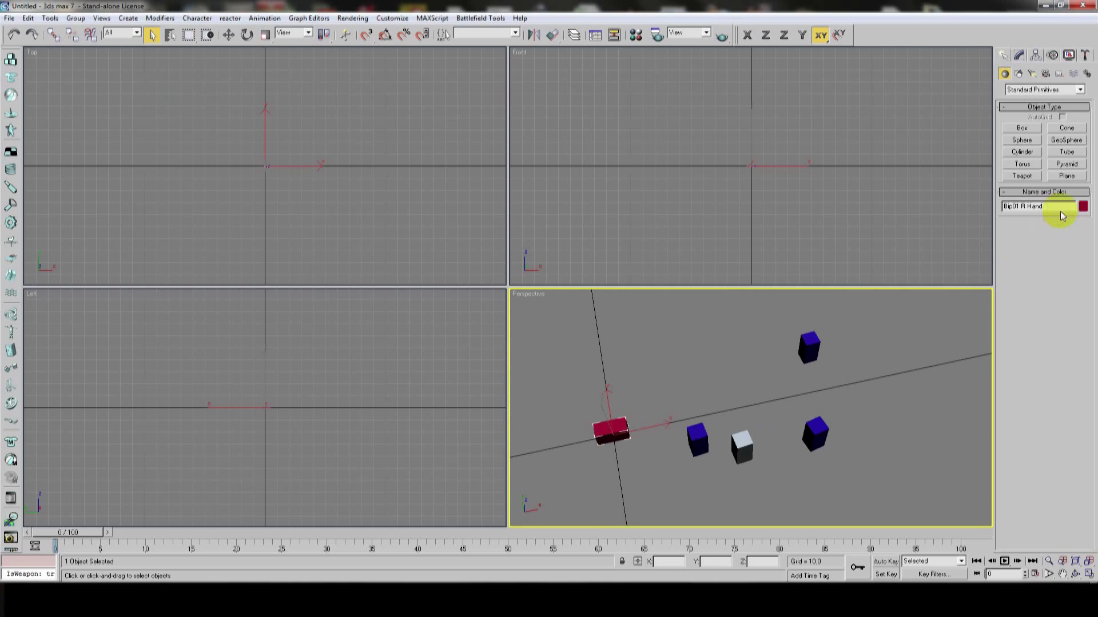
{"action": "left_click", "coordinate": [697, 439]}
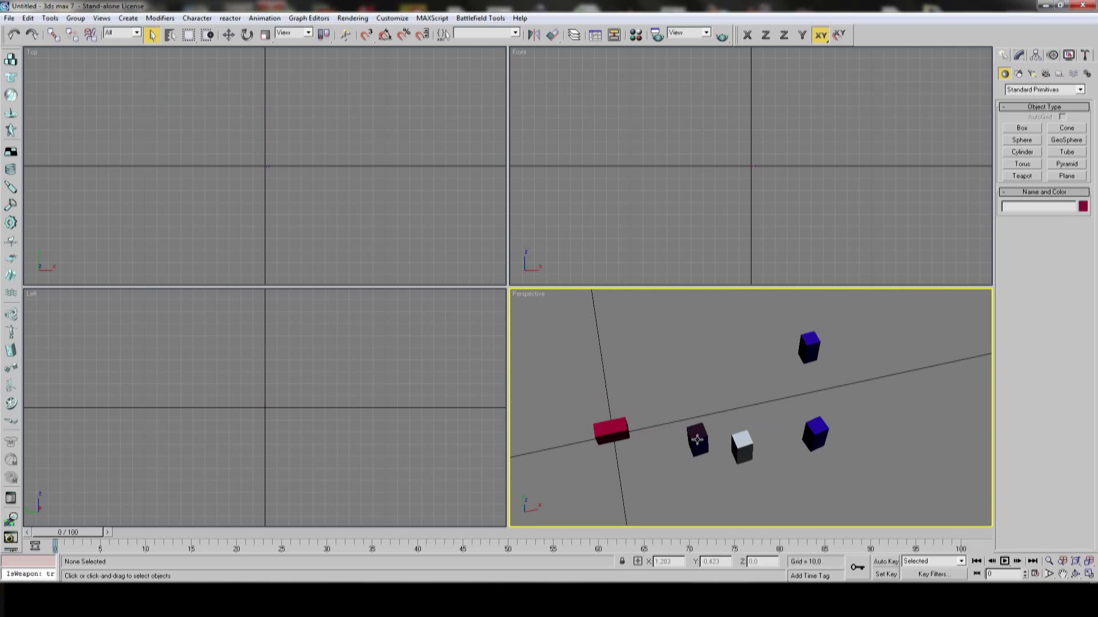
{"action": "left_click", "coordinate": [738, 448]}
{"action": "left_click", "coordinate": [811, 344]}
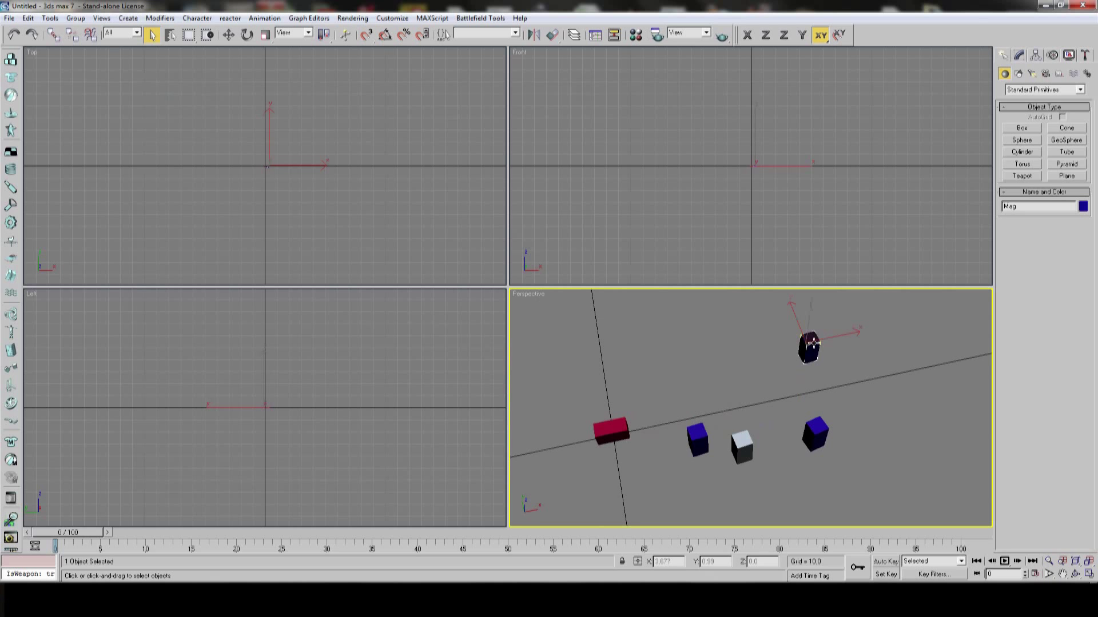
{"action": "left_click", "coordinate": [697, 439]}
{"action": "left_click", "coordinate": [742, 446]}
{"action": "left_click", "coordinate": [813, 434]}
{"action": "left_click", "coordinate": [811, 342]}
{"action": "left_click", "coordinate": [744, 446]}
{"action": "left_click", "coordinate": [697, 439]}
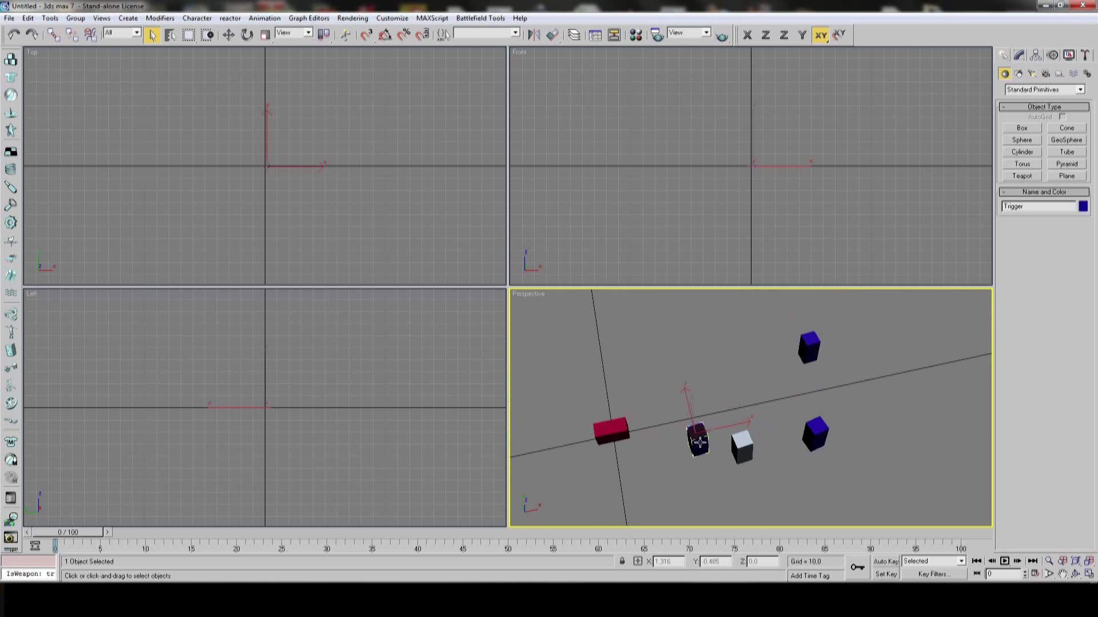
{"action": "left_click", "coordinate": [661, 382]}
{"action": "scroll", "coordinate": [713, 390], "scroll_direction": "down", "scroll_amount": 4}
{"action": "scroll", "coordinate": [747, 412], "scroll_direction": "up", "scroll_amount": 2}
{"action": "scroll", "coordinate": [737, 395], "scroll_direction": "down", "scroll_amount": 2}
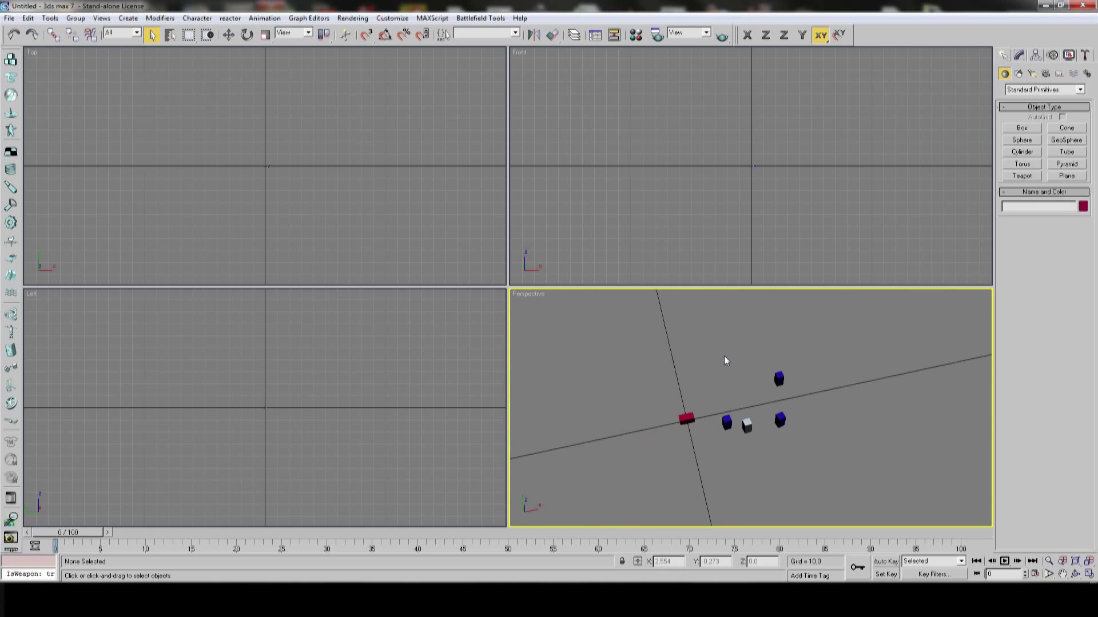
- Save the skeleton scene as gunskeleton in the M3A1Greasegun folder
{"action": "left_click", "coordinate": [9, 19]}
{"action": "left_click", "coordinate": [25, 79]}
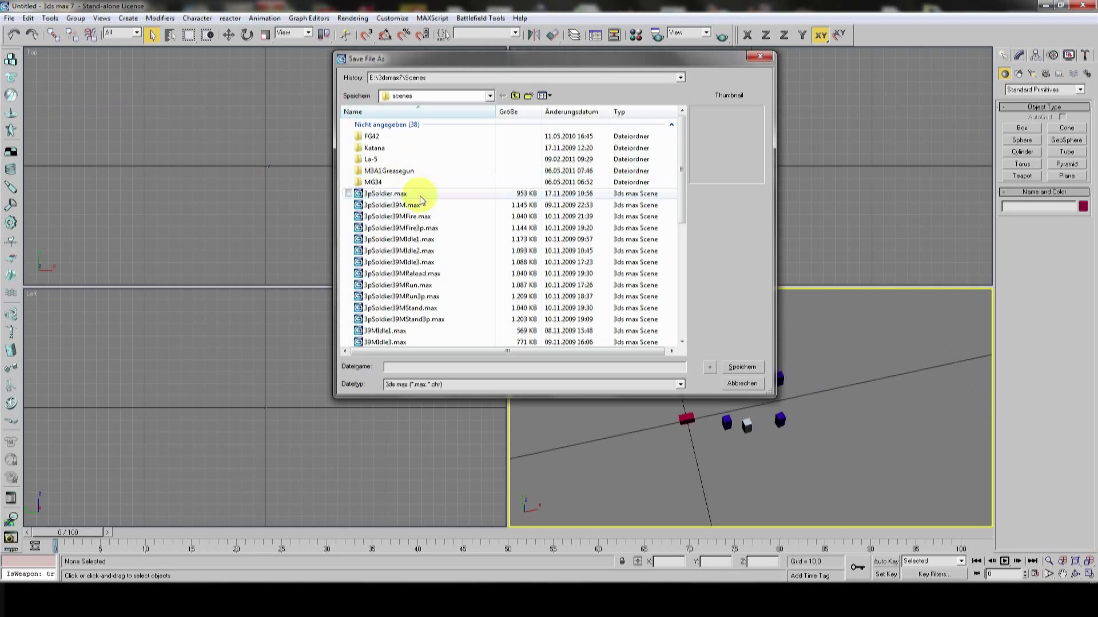
{"action": "left_click", "coordinate": [407, 173]}
{"action": "double_click", "coordinate": [408, 173]}
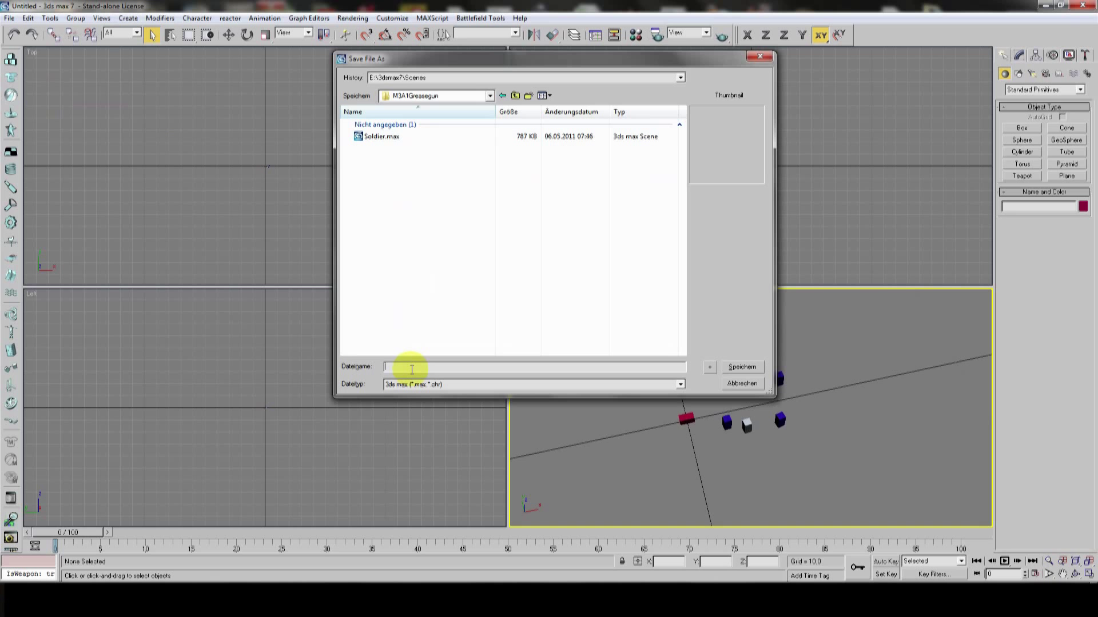
{"action": "key", "text": "BackSpace"}
{"action": "key", "text": "BackSpace"}
{"action": "key", "text": "BackSpace"}
{"action": "key", "text": "BackSpace"}
{"action": "type", "text": "on"}
{"action": "key", "text": "Return"}
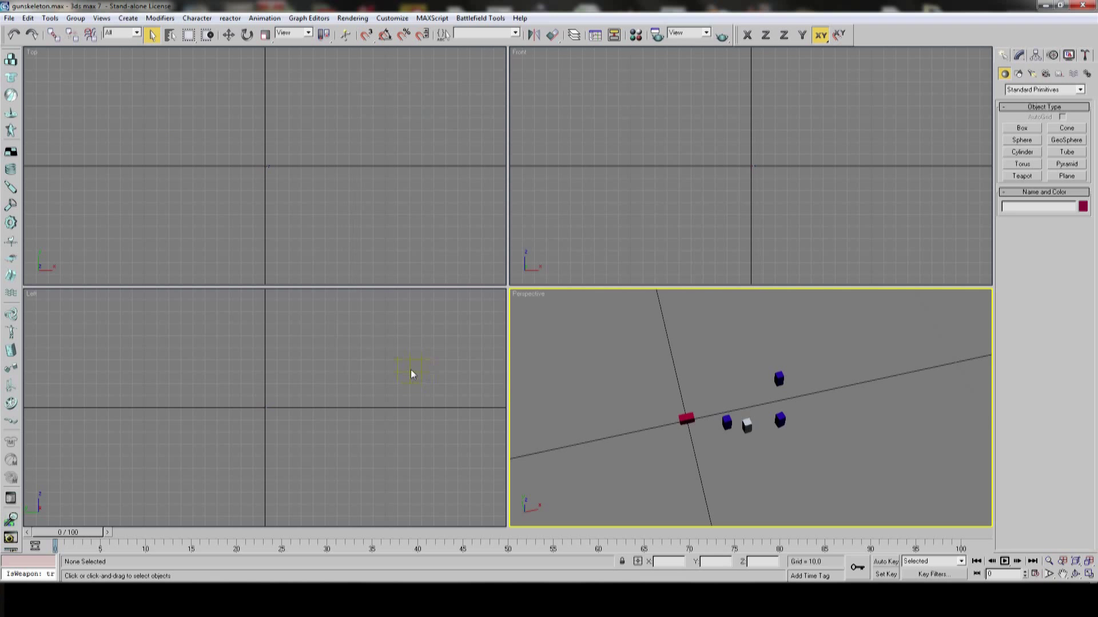
- Reset to a new empty scene for importing the weapon meshes
{"action": "left_click", "coordinate": [9, 18]}
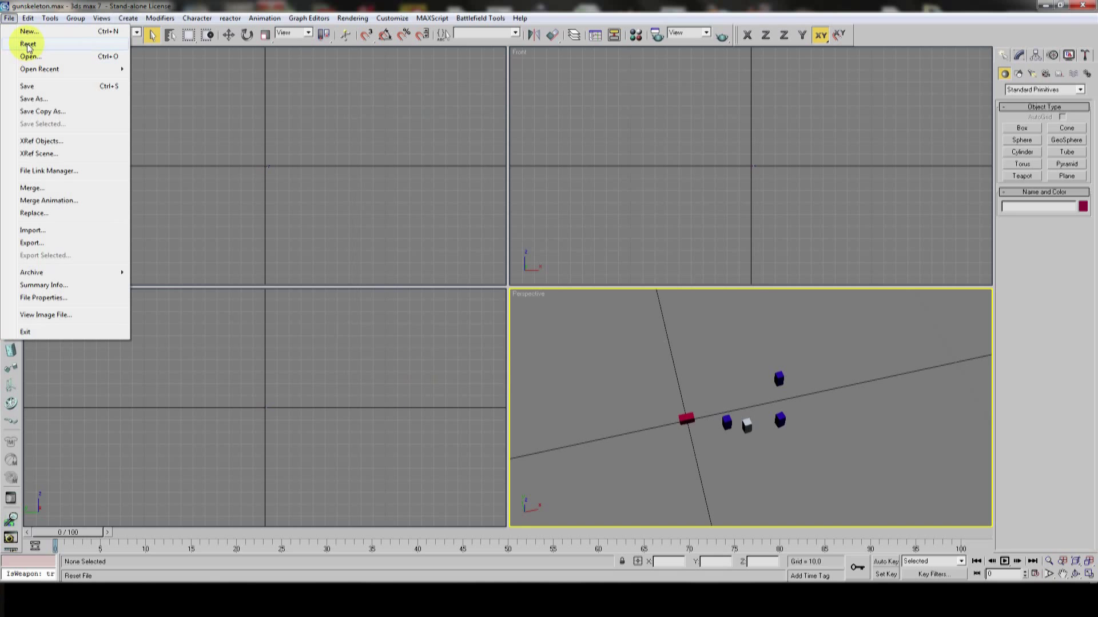
{"action": "left_click", "coordinate": [34, 44]}
{"action": "left_click", "coordinate": [520, 312]}
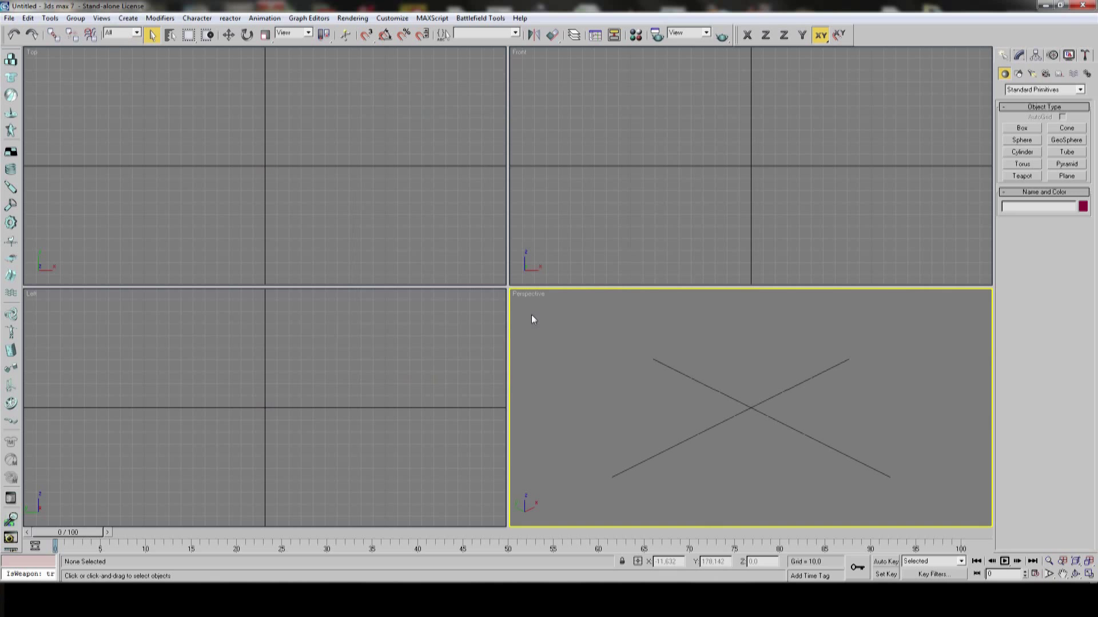
- Open the Battlefield toolkit's mesh import and start an .sm import with Visible enabled and Collision and Shadow disabled
{"action": "left_click", "coordinate": [461, 19]}
{"action": "left_click", "coordinate": [462, 37]}
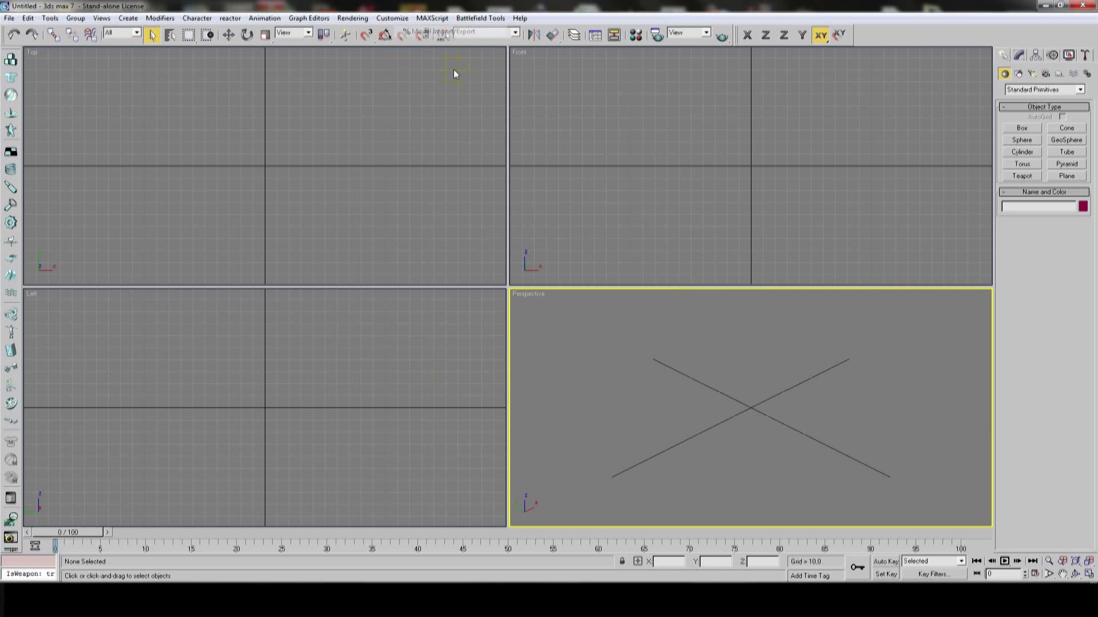
{"action": "left_click", "coordinate": [436, 230]}
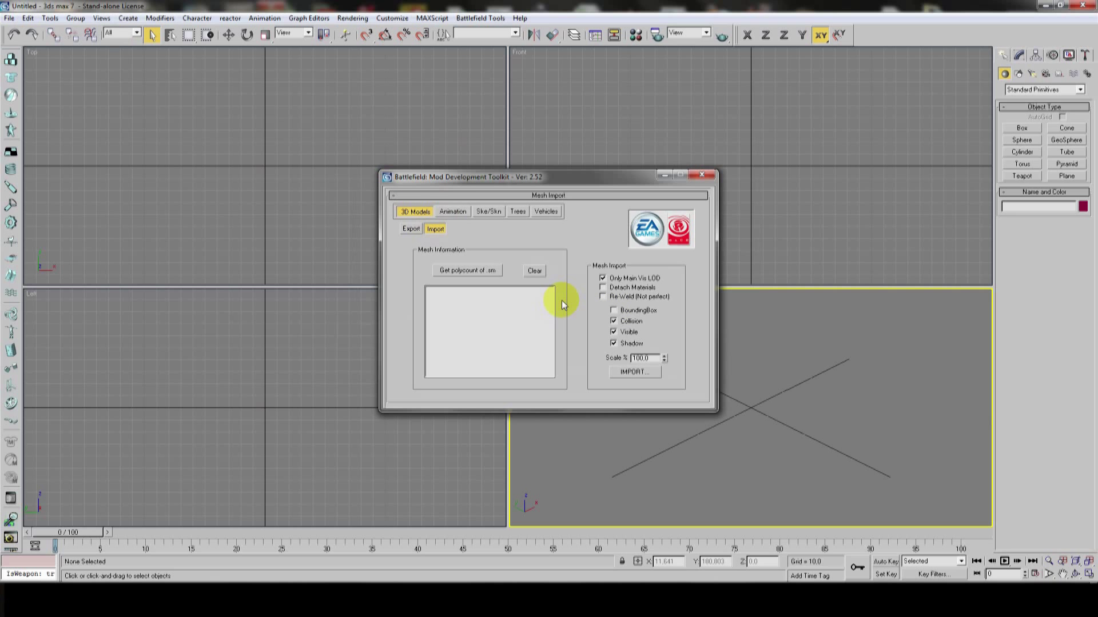
{"action": "left_click", "coordinate": [618, 332]}
{"action": "left_click", "coordinate": [615, 343]}
{"action": "left_click", "coordinate": [615, 323]}
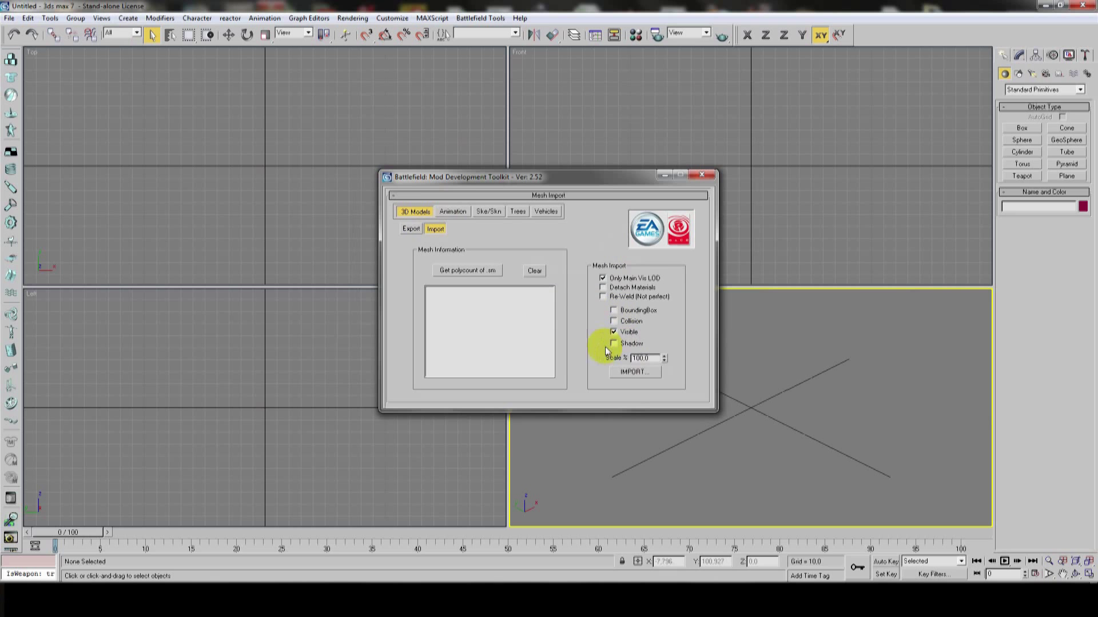
{"action": "left_click", "coordinate": [634, 373]}
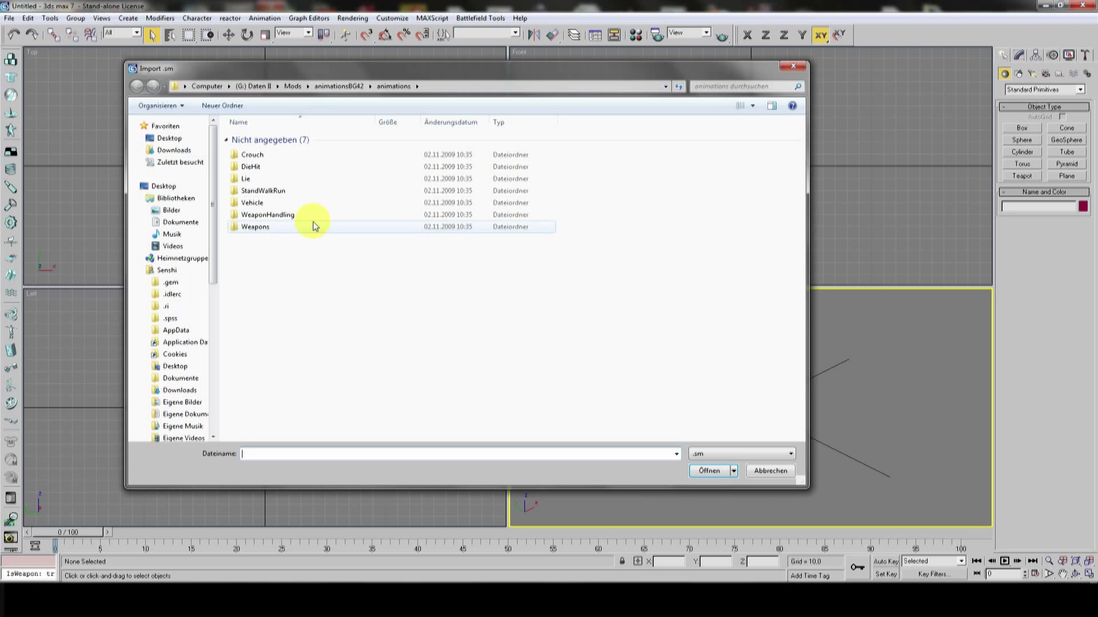
- Browse the mesh import to the Mods\standardmeshBG42\standardMesh folder on the G: drive
{"action": "left_click", "coordinate": [372, 86]}
{"action": "left_click_drag", "start_coordinate": [373, 68], "coordinate": [471, 153]}
{"action": "left_click", "coordinate": [334, 177]}
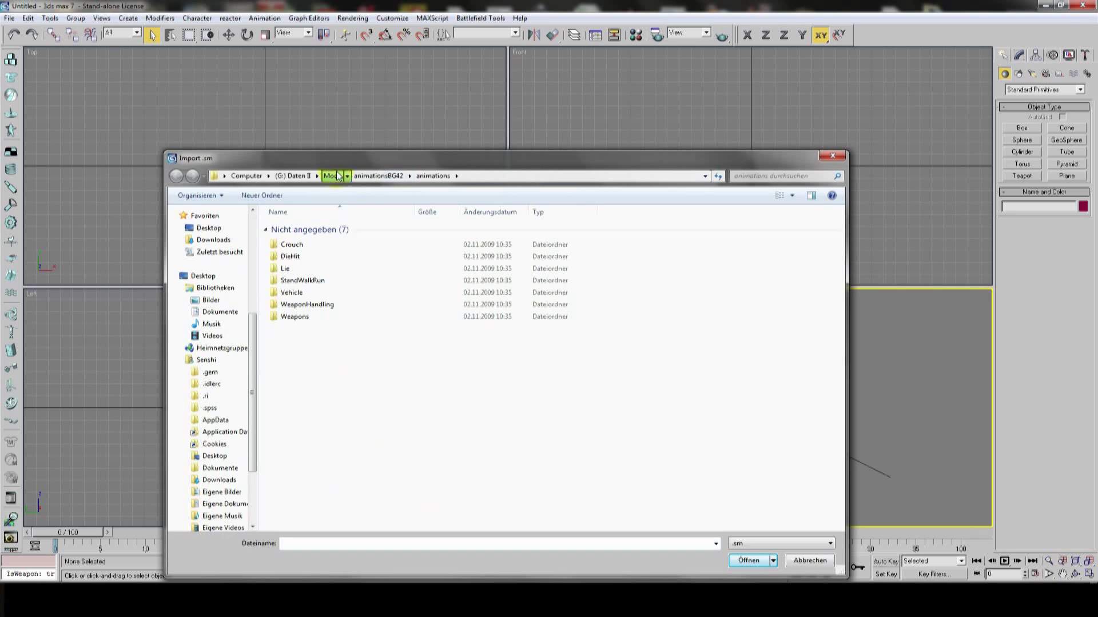
{"action": "scroll", "coordinate": [334, 403], "scroll_direction": "down", "scroll_amount": 7}
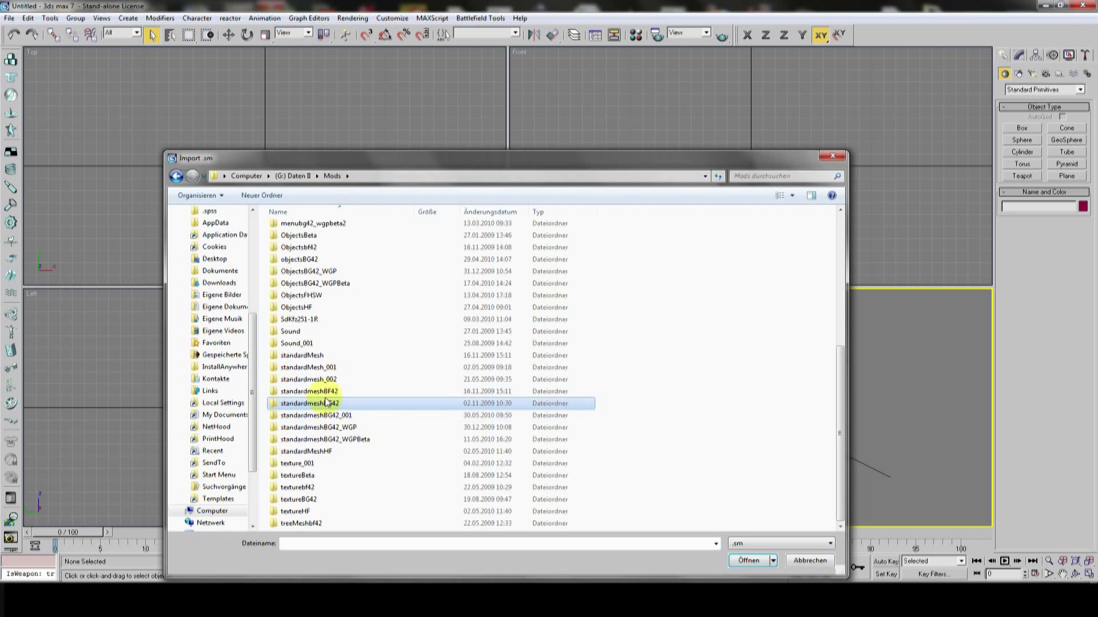
{"action": "double_click", "coordinate": [329, 403]}
{"action": "double_click", "coordinate": [303, 244]}
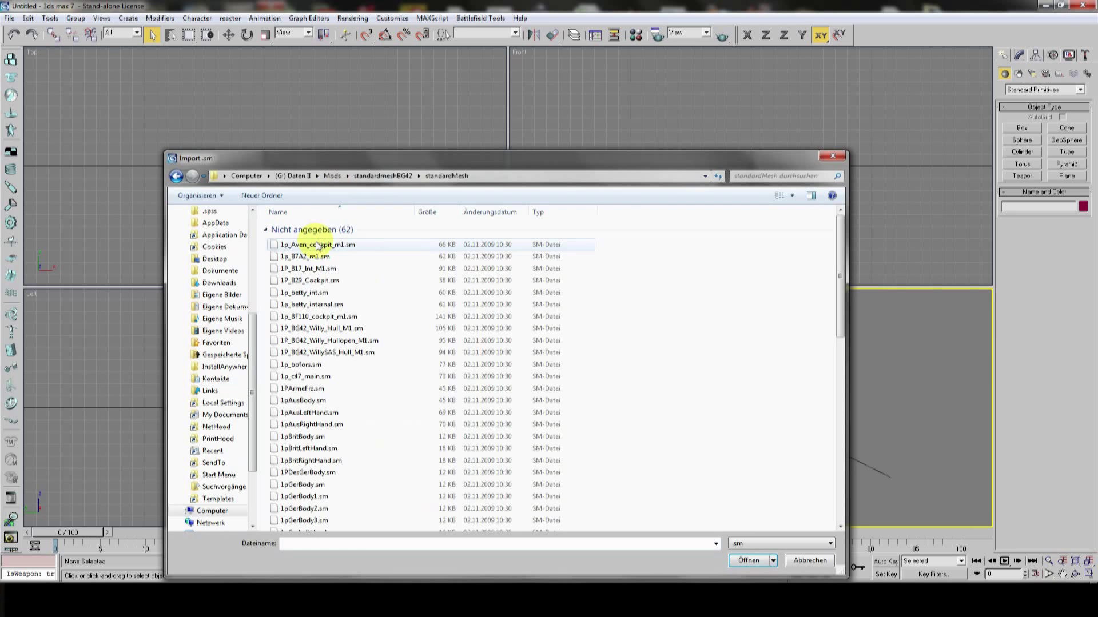
- Search the standardMesh folder for *greasegun and import the M3A1GreaseGun.sm mesh
{"action": "left_click", "coordinate": [320, 412]}
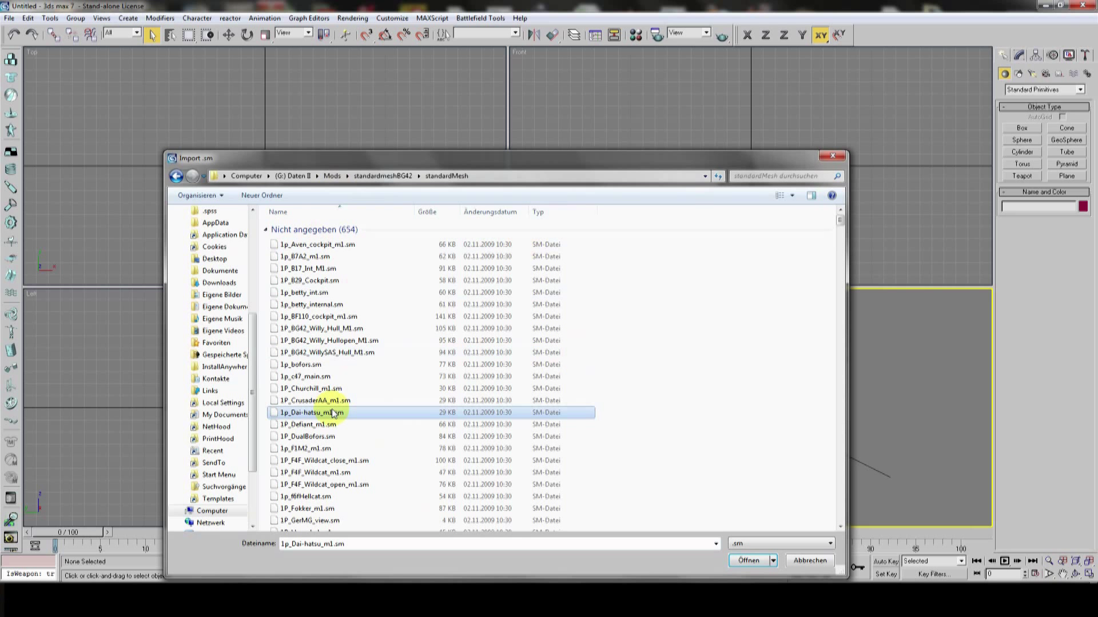
{"action": "scroll", "coordinate": [334, 413], "scroll_direction": "down", "scroll_amount": 8}
{"action": "scroll", "coordinate": [334, 412], "scroll_direction": "down", "scroll_amount": 10}
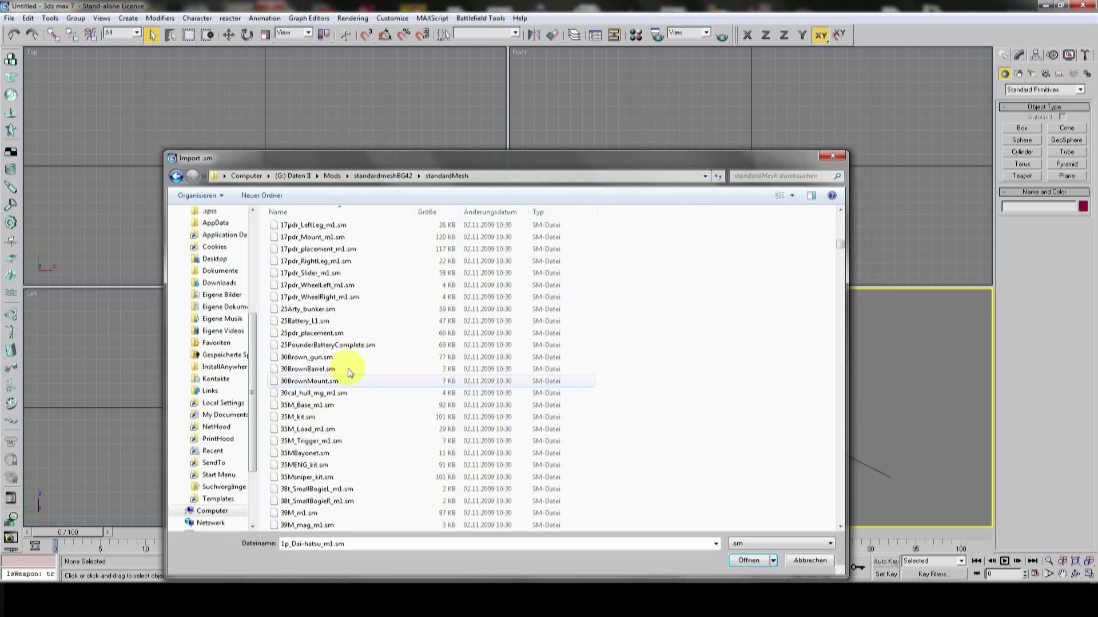
{"action": "left_click_drag", "start_coordinate": [840, 240], "coordinate": [837, 468]}
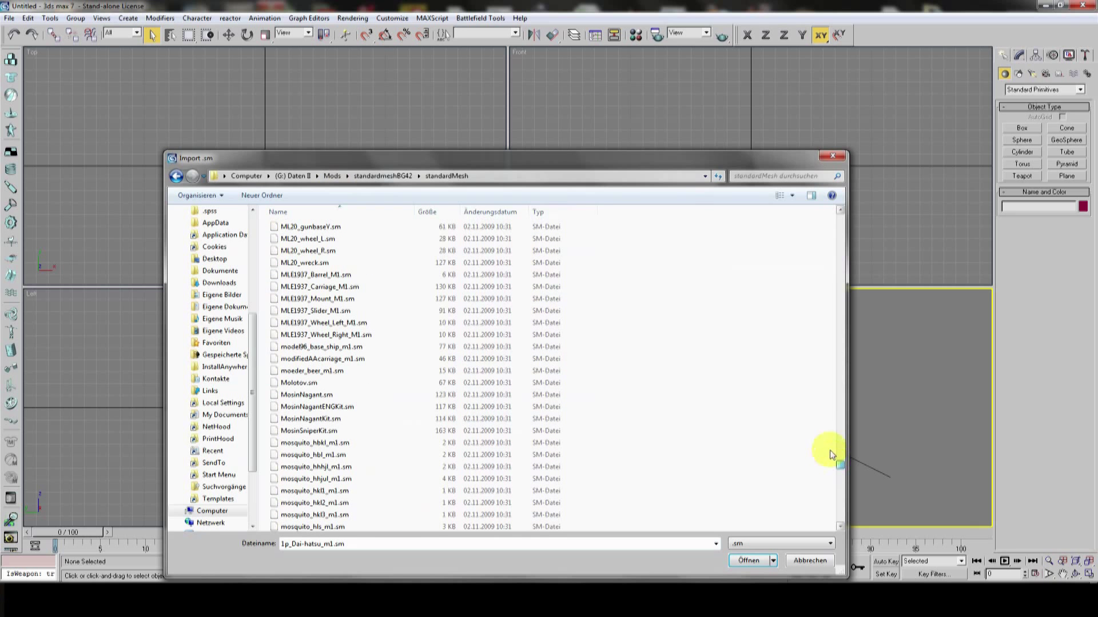
{"action": "left_click", "coordinate": [774, 177]}
{"action": "type", "text": "grease"}
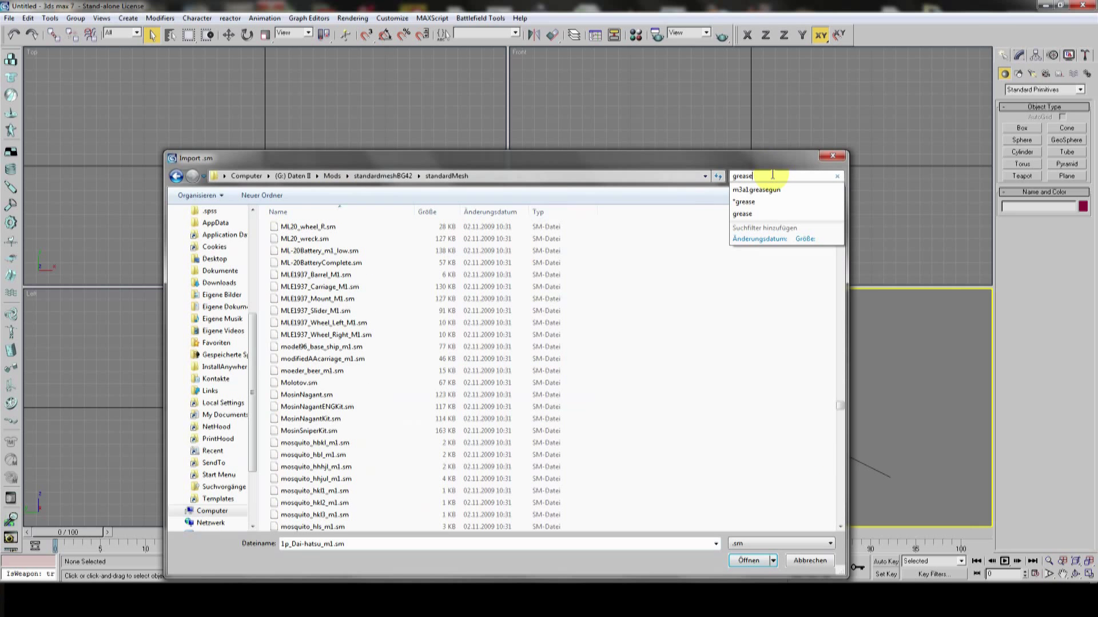
{"action": "key", "text": "Home"}
{"action": "type", "text": "*"}
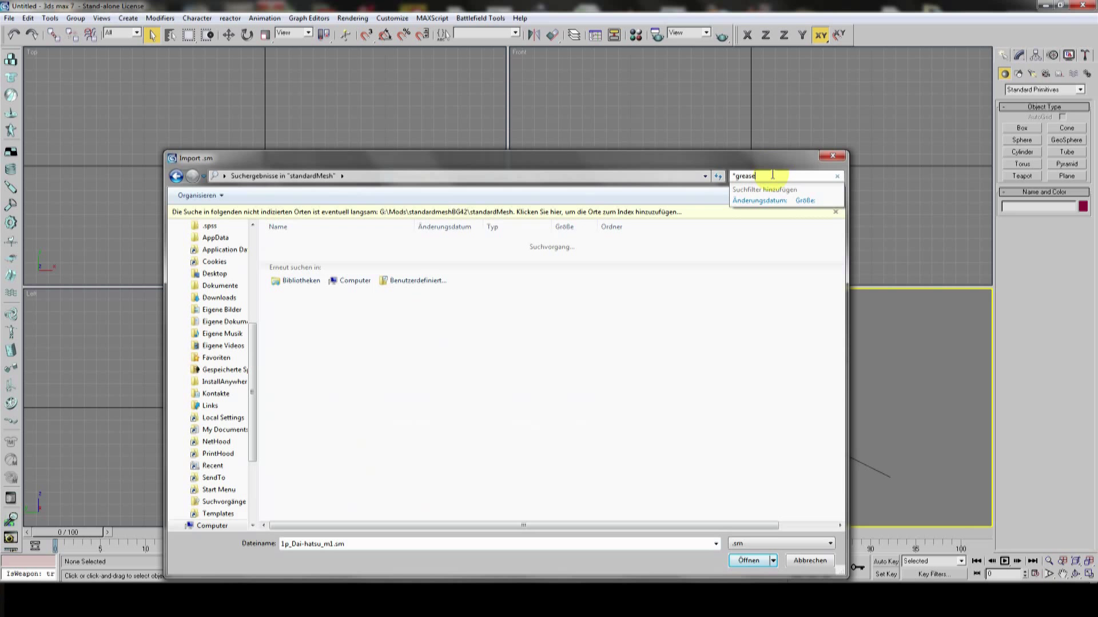
{"action": "key", "text": "End"}
{"action": "type", "text": "gu"}
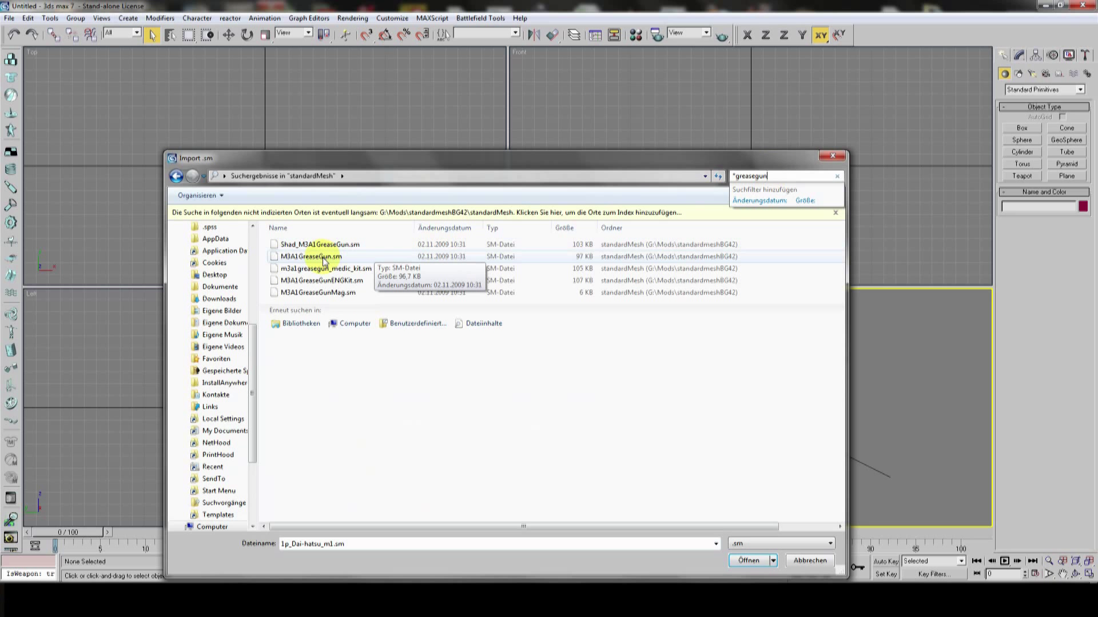
{"action": "left_click", "coordinate": [324, 258]}
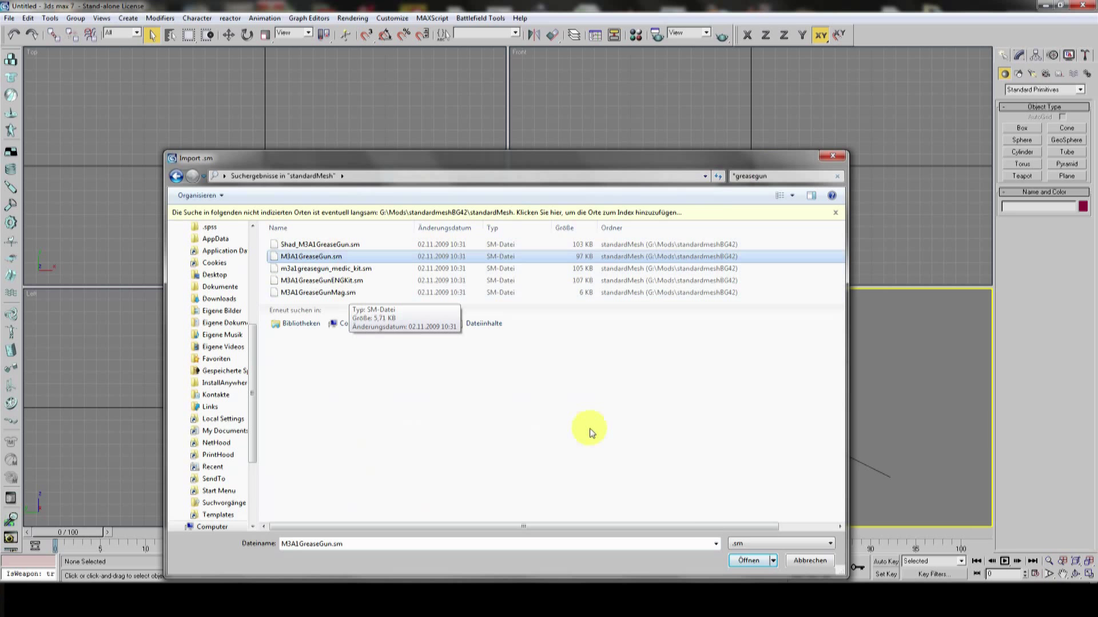
{"action": "left_click", "coordinate": [757, 561]}
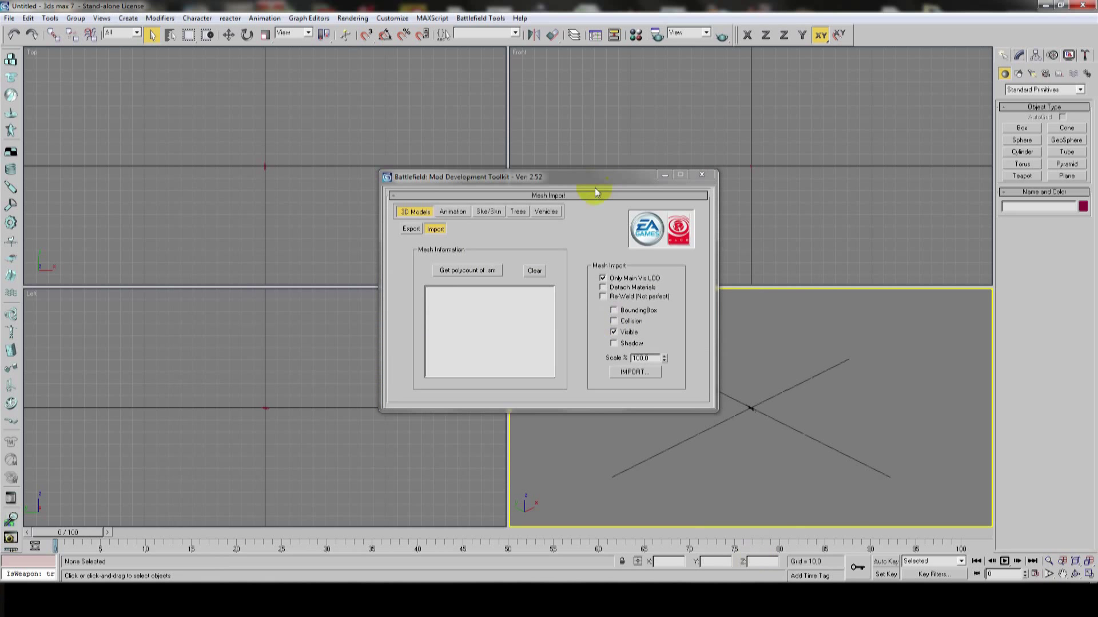
- Move the toolkit window aside and import the magazine mesh M3A1GreaseGunMag.sm as well
{"action": "left_click_drag", "start_coordinate": [594, 182], "coordinate": [427, 189]}
{"action": "left_click", "coordinate": [466, 379]}
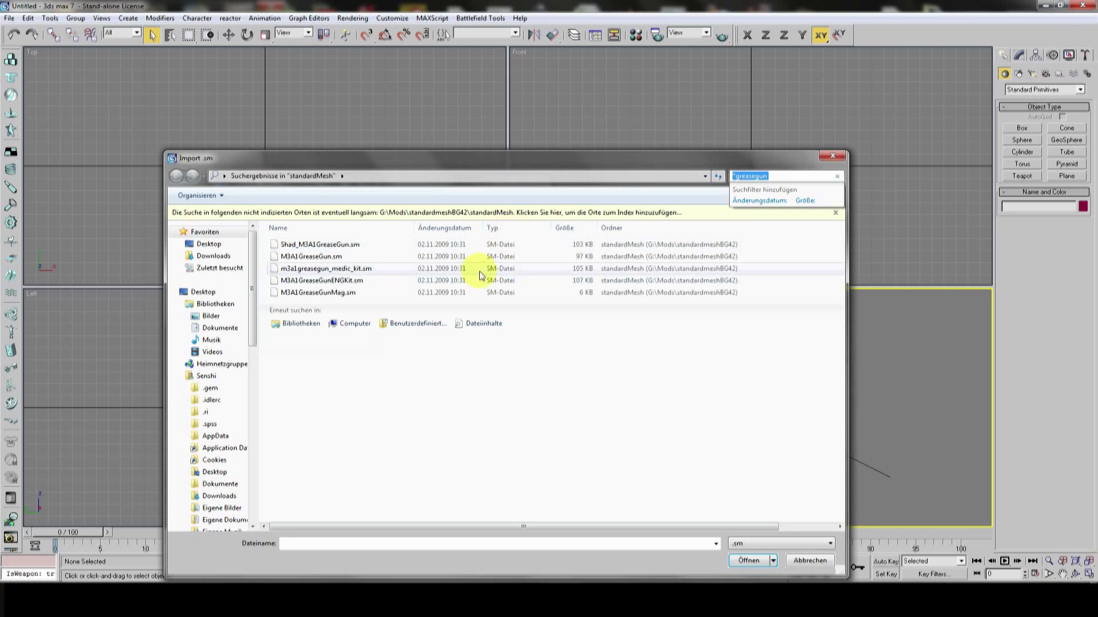
{"action": "left_click", "coordinate": [335, 293]}
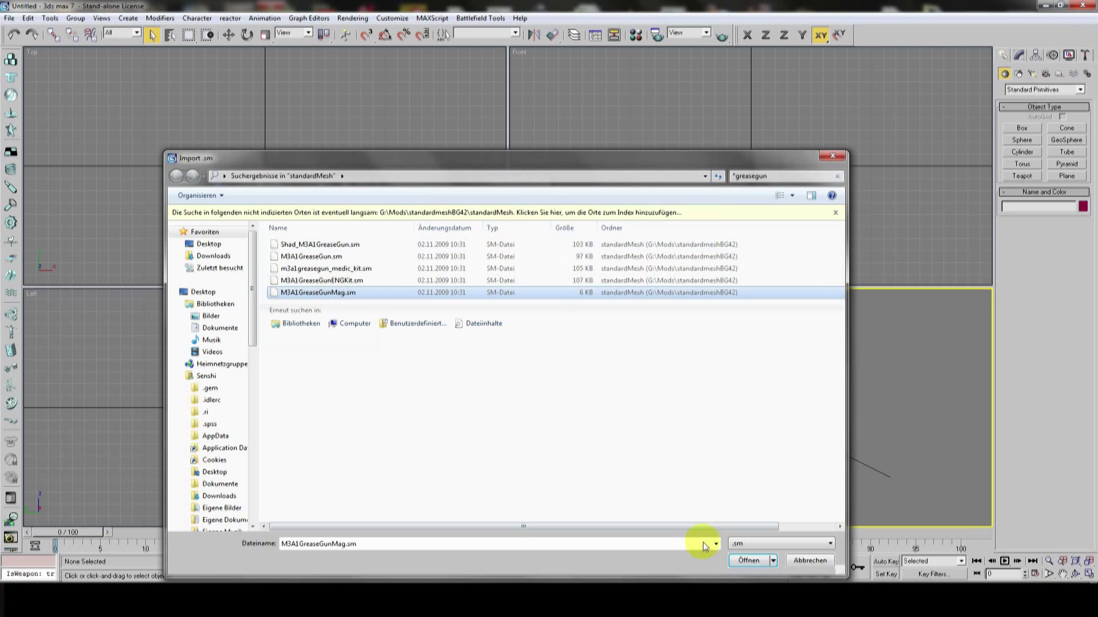
{"action": "left_click", "coordinate": [747, 561]}
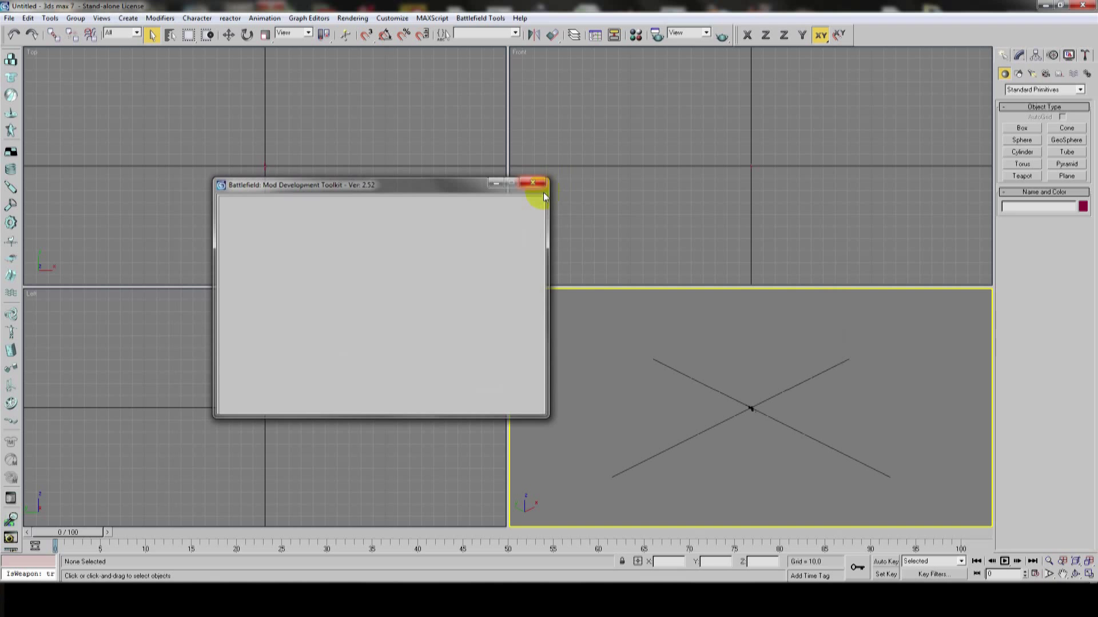
- Move the magazine mesh clear of the gun along the X axis, to about X 1.84
{"action": "scroll", "coordinate": [766, 400], "scroll_direction": "up", "scroll_amount": 2}
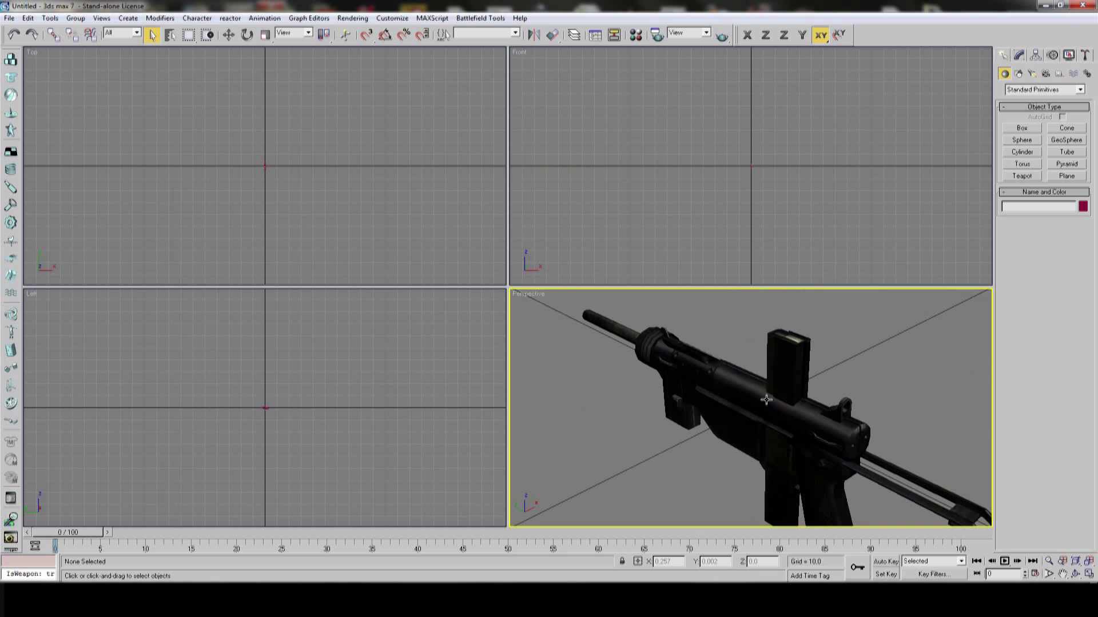
{"action": "left_click", "coordinate": [775, 367]}
{"action": "left_click", "coordinate": [228, 35]}
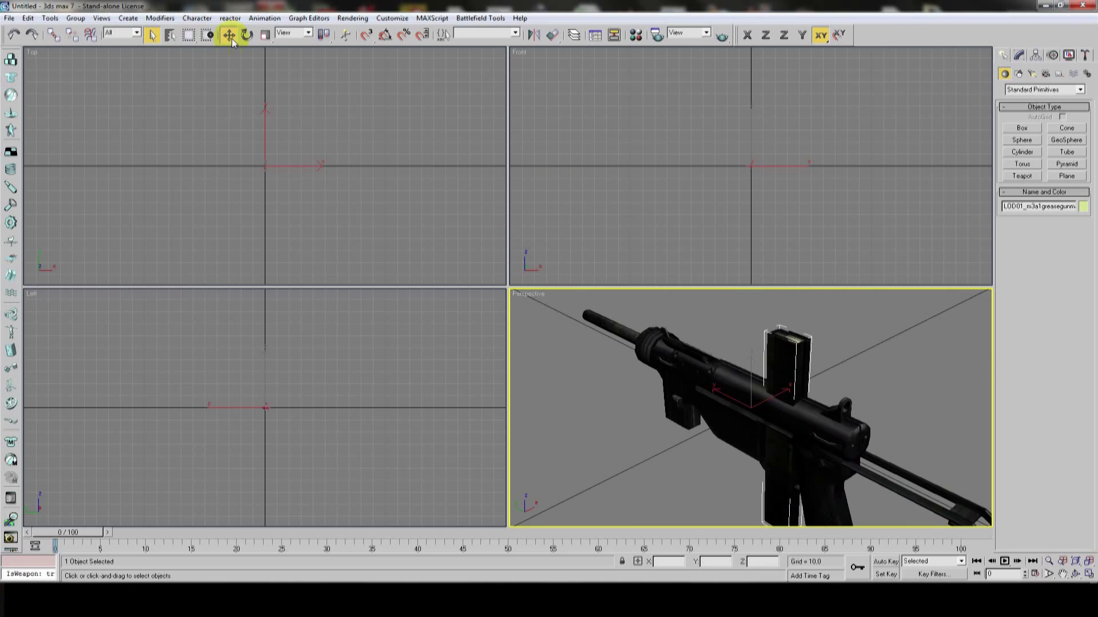
{"action": "middle_click_drag", "start_coordinate": [772, 384], "coordinate": [761, 378]}
{"action": "left_click_drag", "start_coordinate": [773, 389], "coordinate": [872, 342]}
{"action": "scroll", "coordinate": [819, 381], "scroll_direction": "down", "scroll_amount": 3}
{"action": "left_click", "coordinate": [859, 390]}
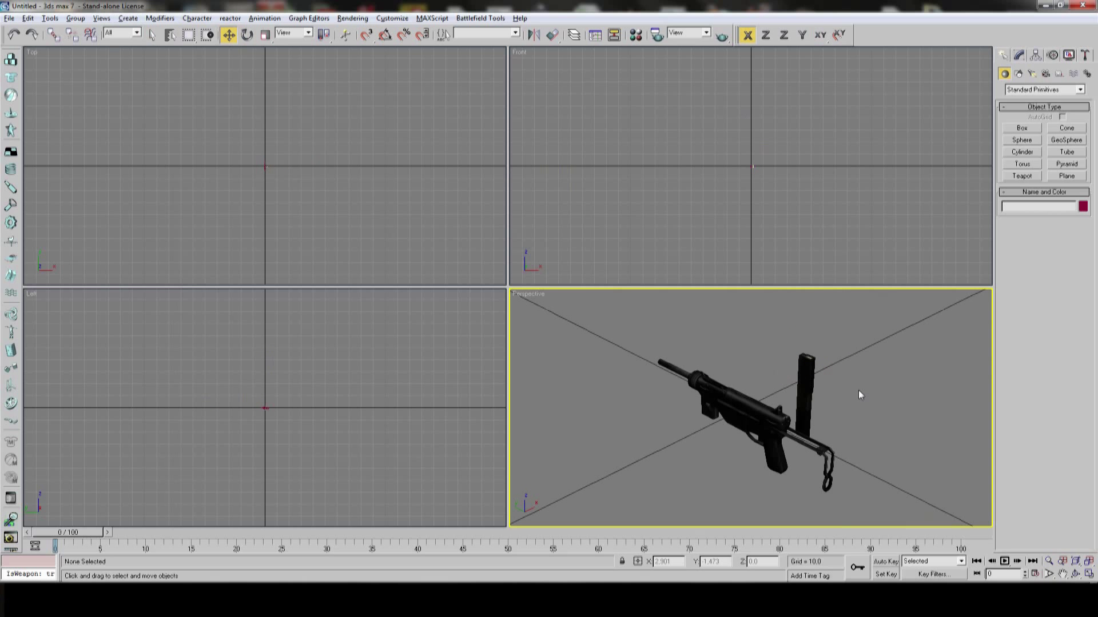
- Rename the gun mesh as base
{"action": "middle_click_drag", "start_coordinate": [858, 390], "coordinate": [715, 402], "text": "alt"}
{"action": "left_click", "coordinate": [714, 402]}
{"action": "left_click", "coordinate": [1036, 205]}
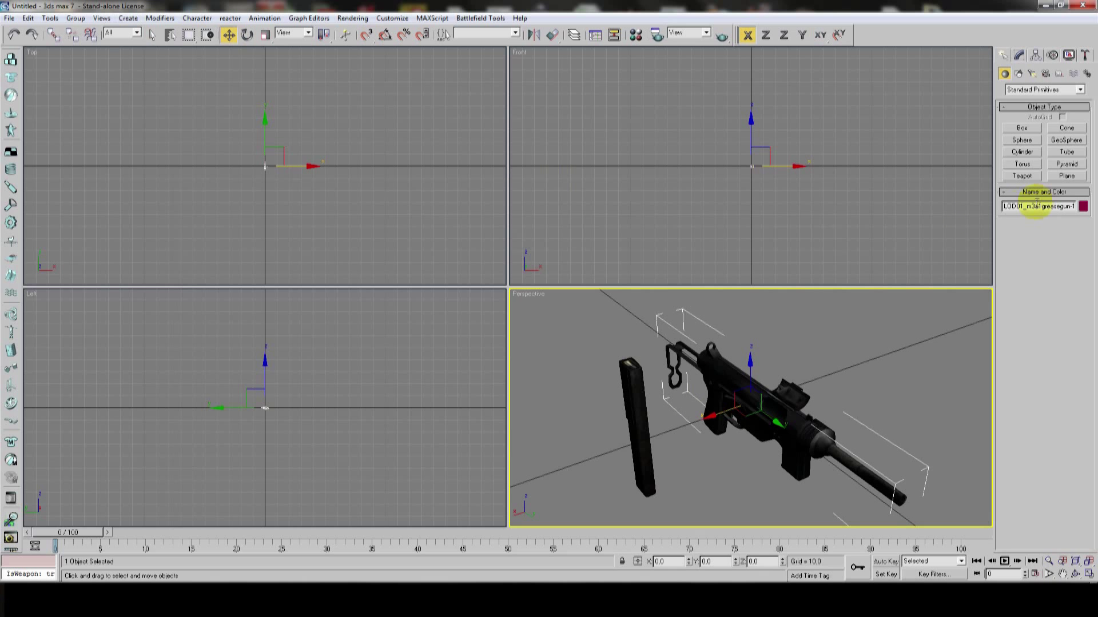
{"action": "double_click", "coordinate": [1024, 206]}
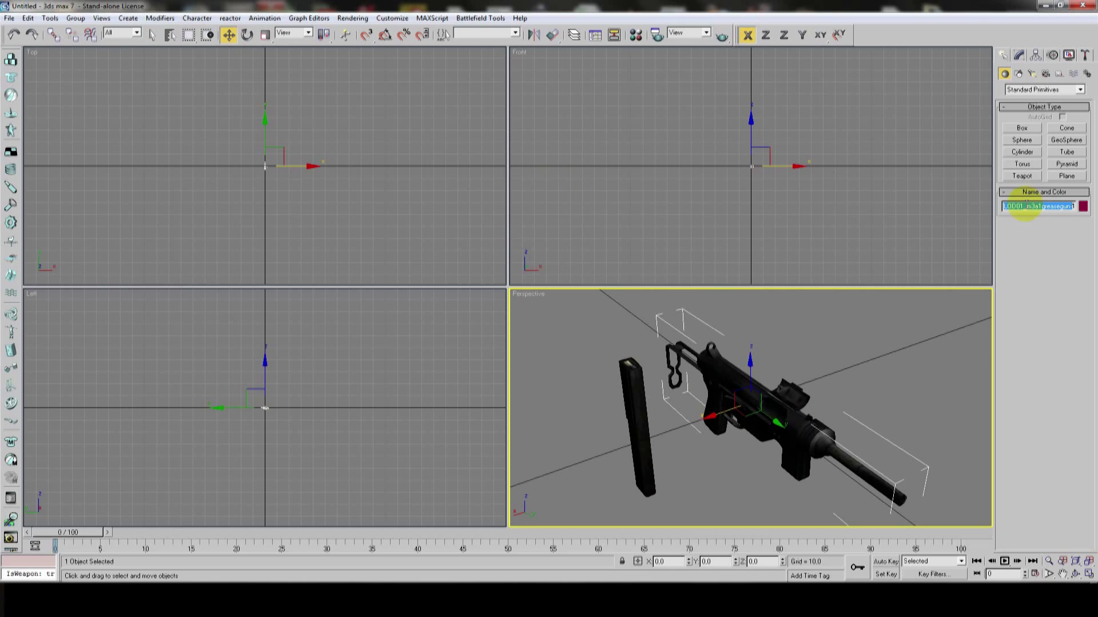
{"action": "type", "text": "h"}
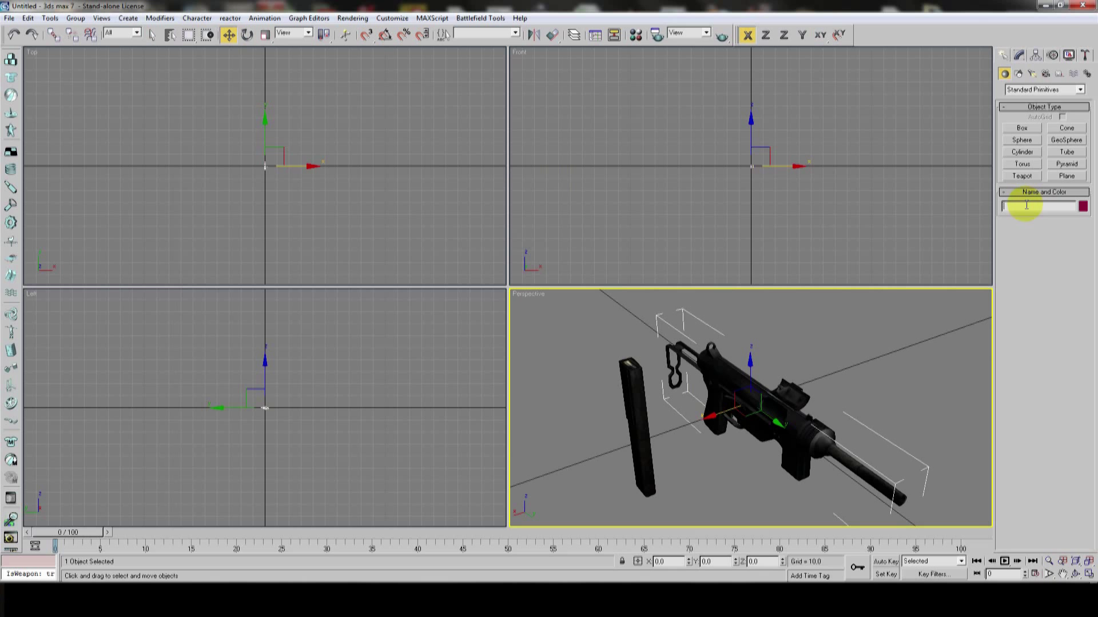
- Rename the magazine mesh as mag and clear the selection
{"action": "left_click", "coordinate": [629, 387]}
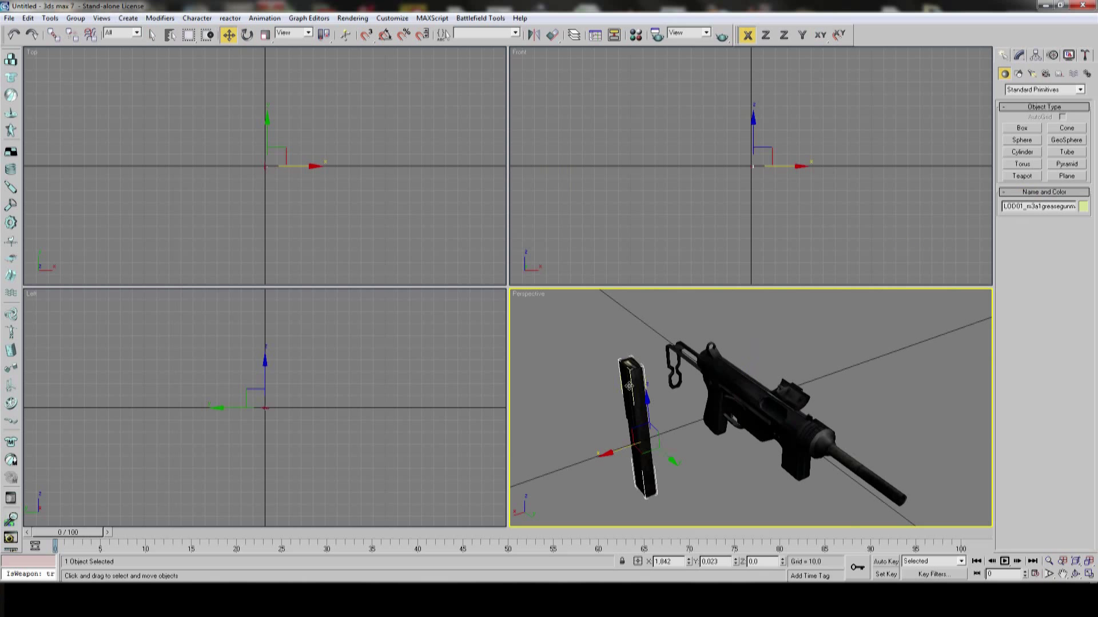
{"action": "double_click", "coordinate": [1047, 208]}
{"action": "type", "text": "mag"}
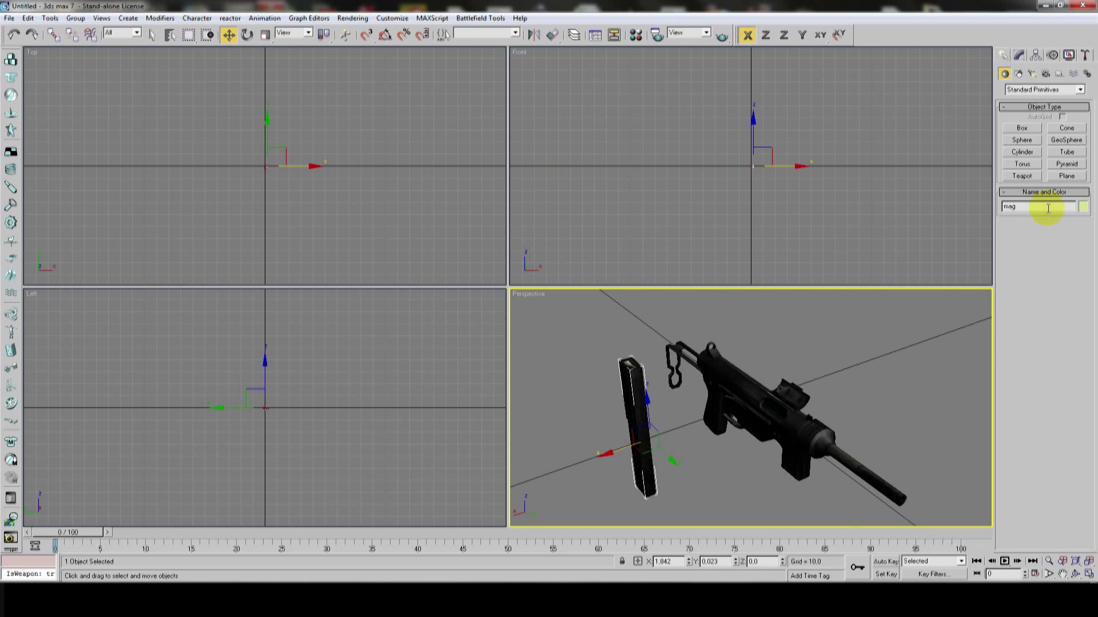
{"action": "left_click", "coordinate": [772, 391]}
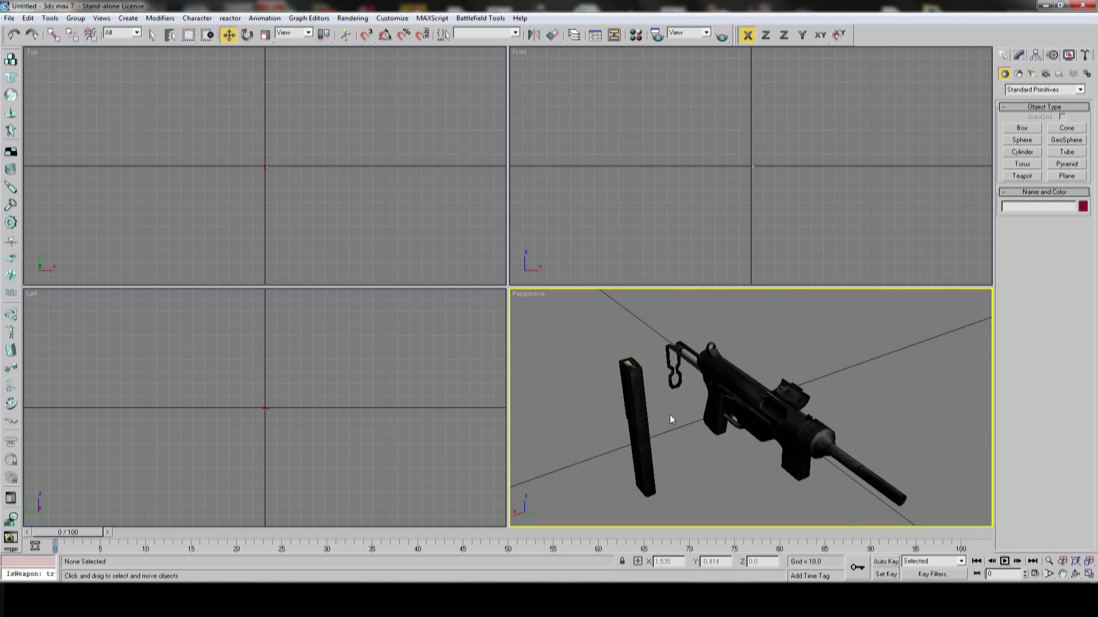
{"action": "left_click", "coordinate": [667, 421]}
- Save the scene as gun.max in the M3A1Greasegun scenes folder
{"action": "left_click", "coordinate": [8, 19]}
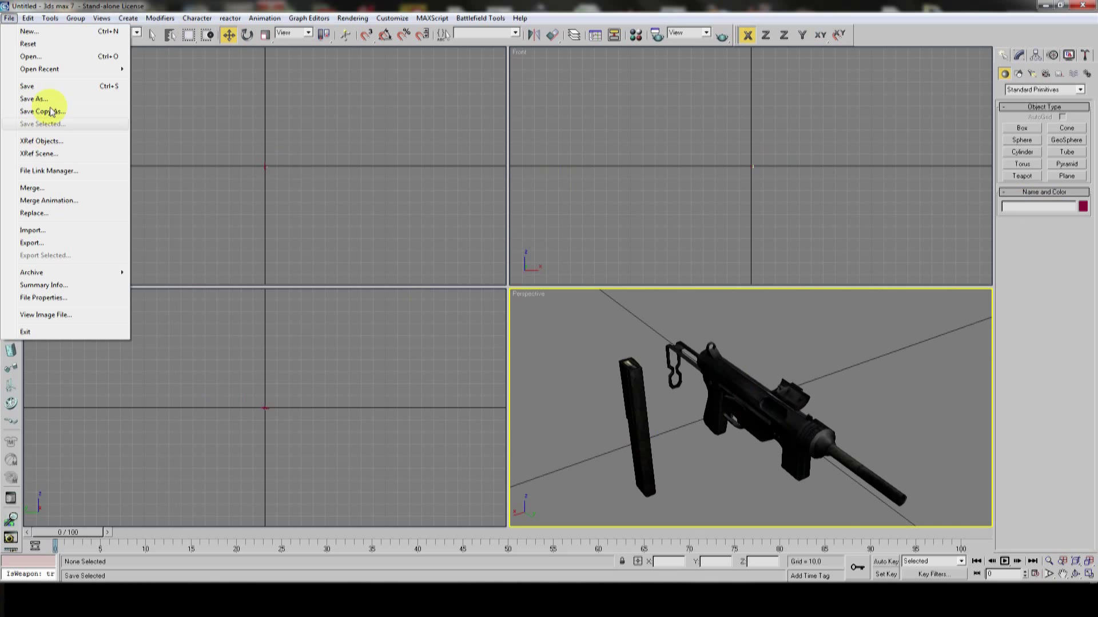
{"action": "left_click", "coordinate": [49, 98]}
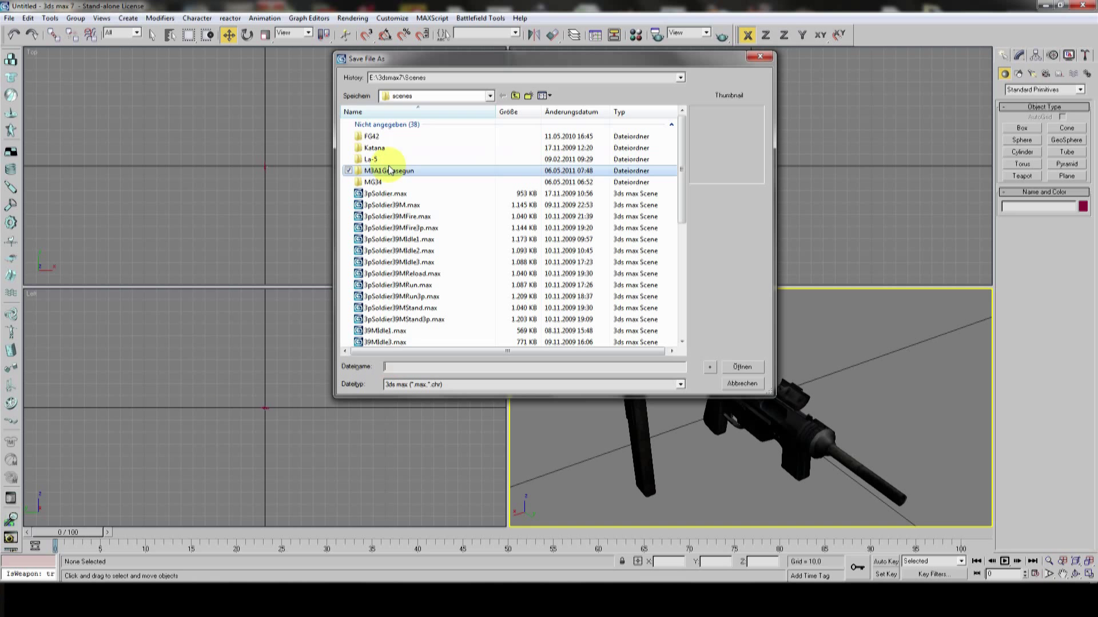
{"action": "double_click", "coordinate": [389, 172]}
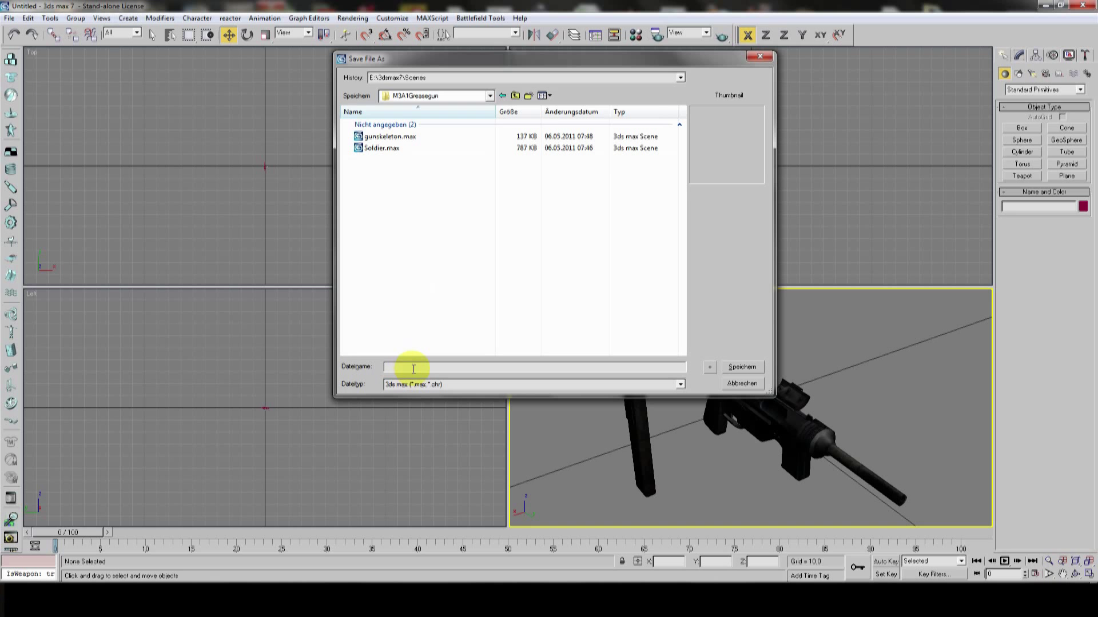
{"action": "type", "text": "gun"}
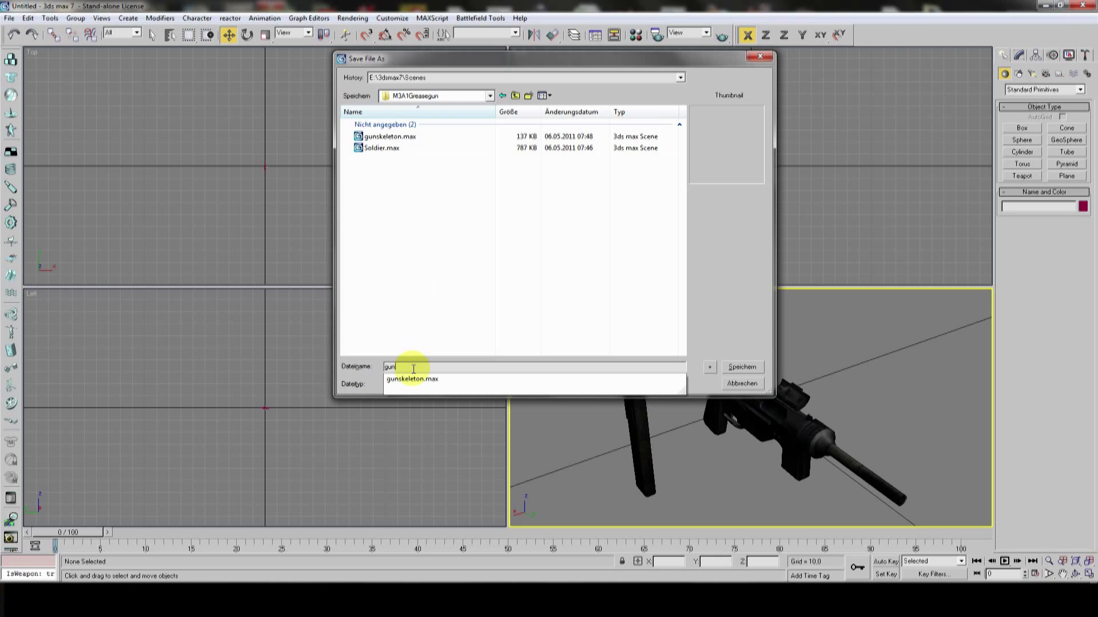
{"action": "left_click", "coordinate": [742, 367]}
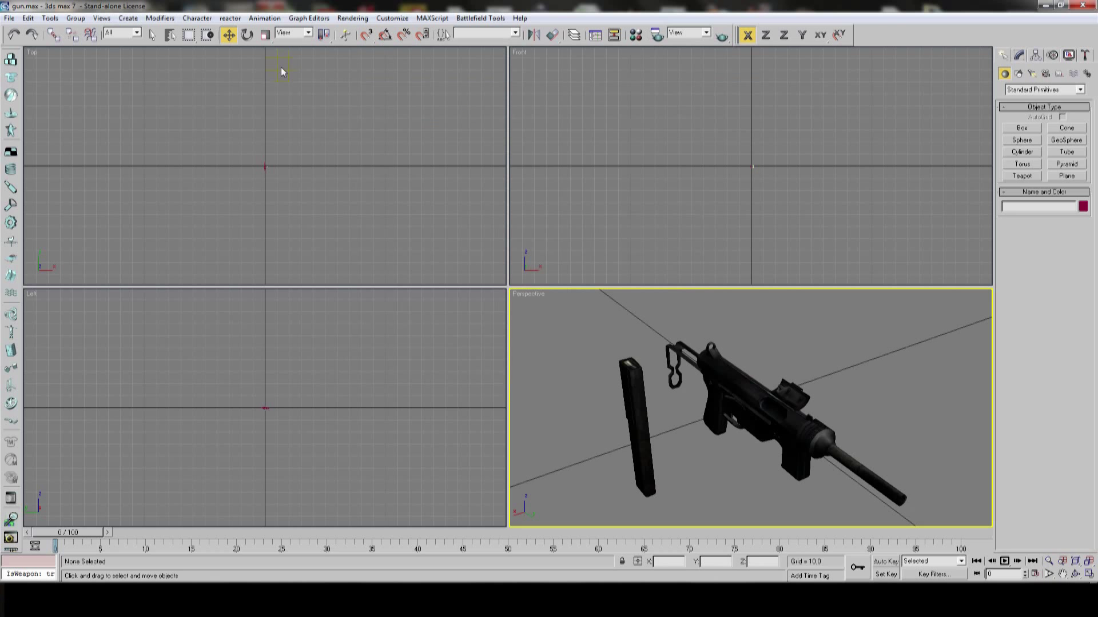
- Reopen the recent scene gunskeleton.max from the M3A1Greasegun folder
{"action": "left_click", "coordinate": [10, 17]}
{"action": "mouse_move", "coordinate": [39, 69]}
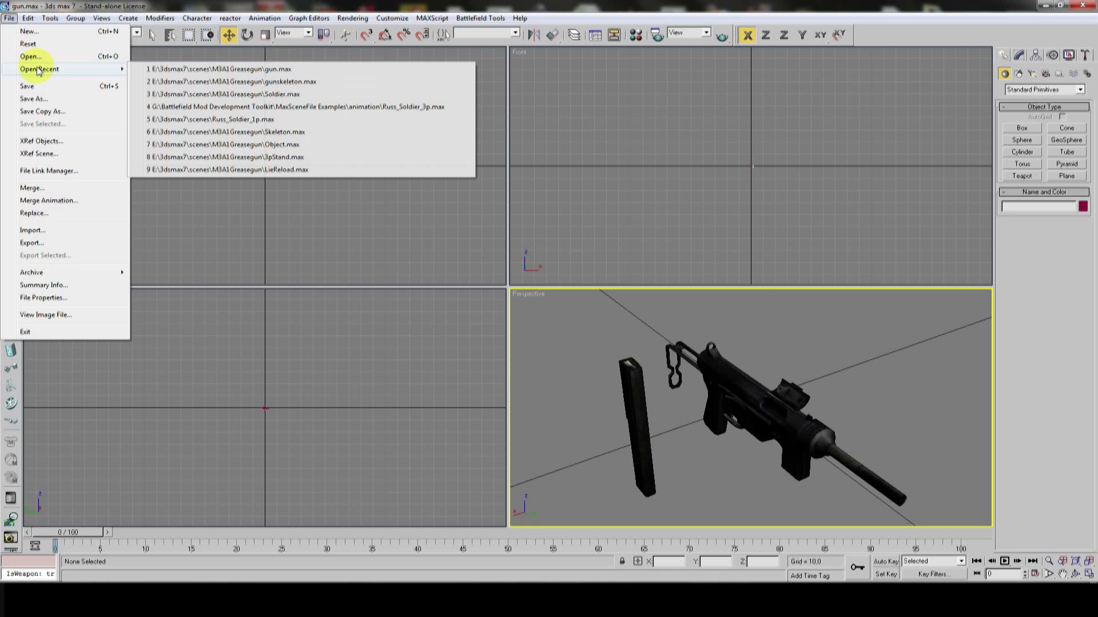
{"action": "left_click", "coordinate": [302, 83]}
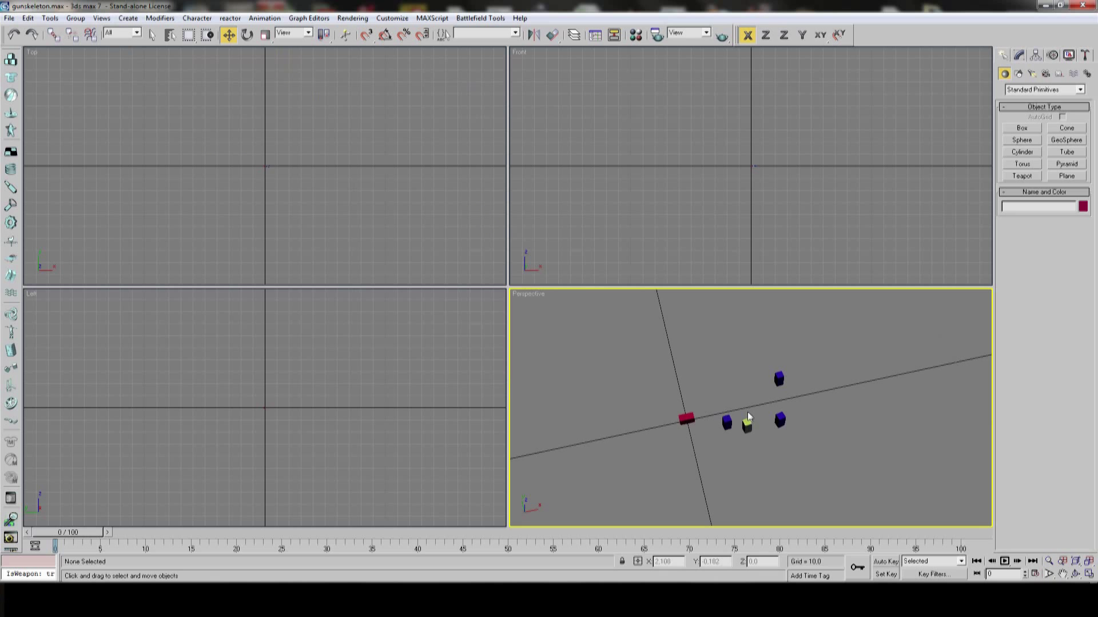
- Delete the plupp box and the blue box between the red hand box and the Base box
{"action": "scroll", "coordinate": [748, 417], "scroll_direction": "up", "scroll_amount": 2}
{"action": "left_click", "coordinate": [746, 436]}
{"action": "scroll", "coordinate": [747, 436], "scroll_direction": "up", "scroll_amount": 3}
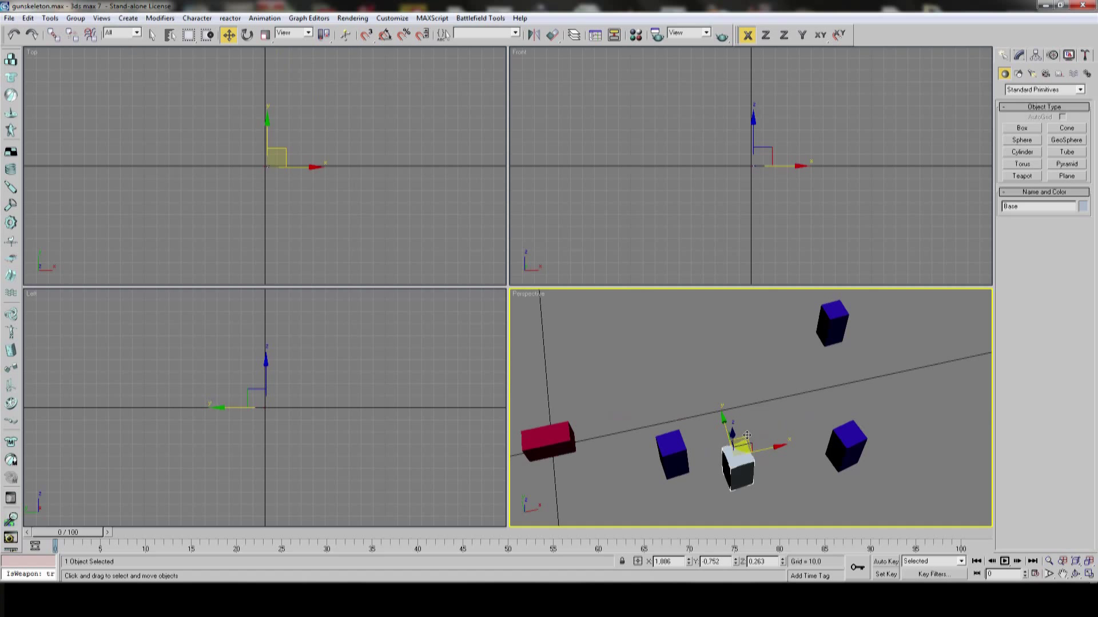
{"action": "left_click", "coordinate": [683, 448]}
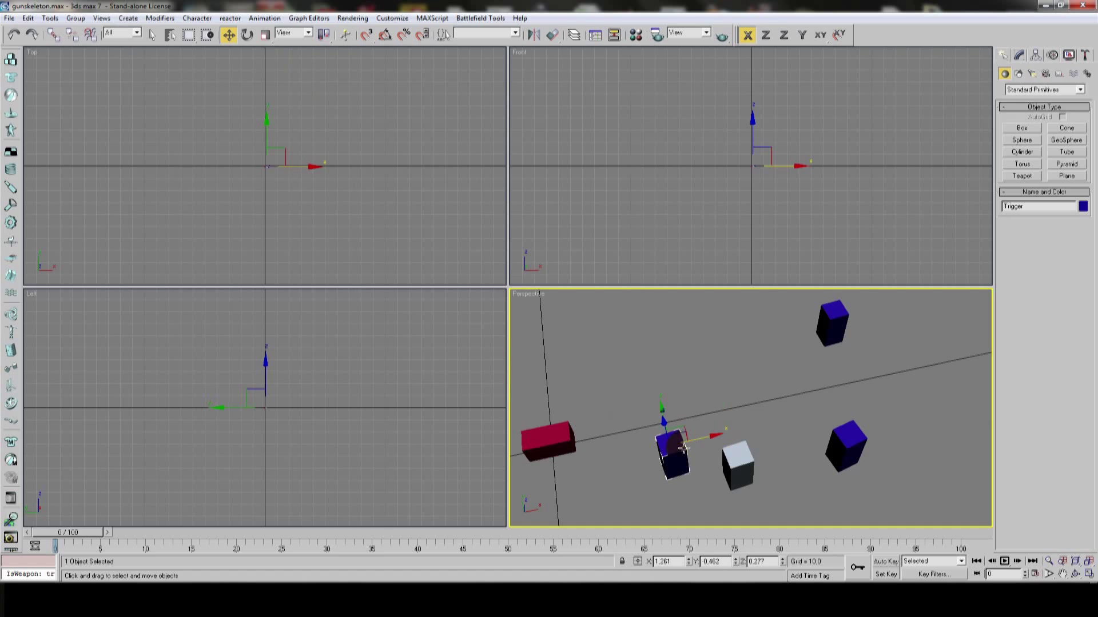
{"action": "left_click", "coordinate": [857, 433]}
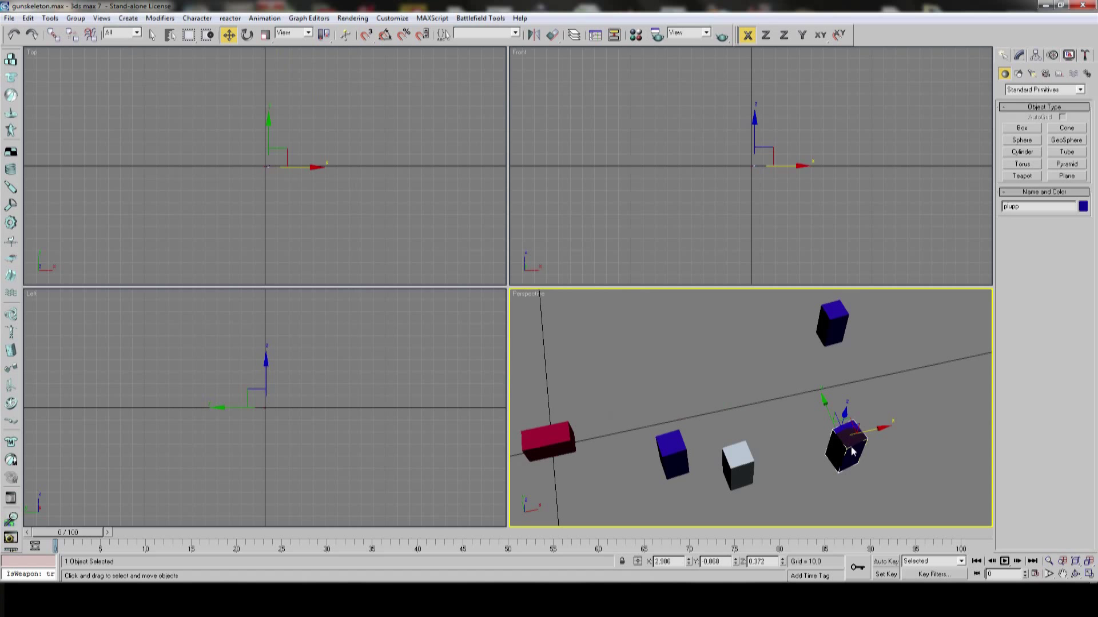
{"action": "key", "text": "Delete"}
{"action": "left_click", "coordinate": [679, 451]}
{"action": "key", "text": "Delete"}
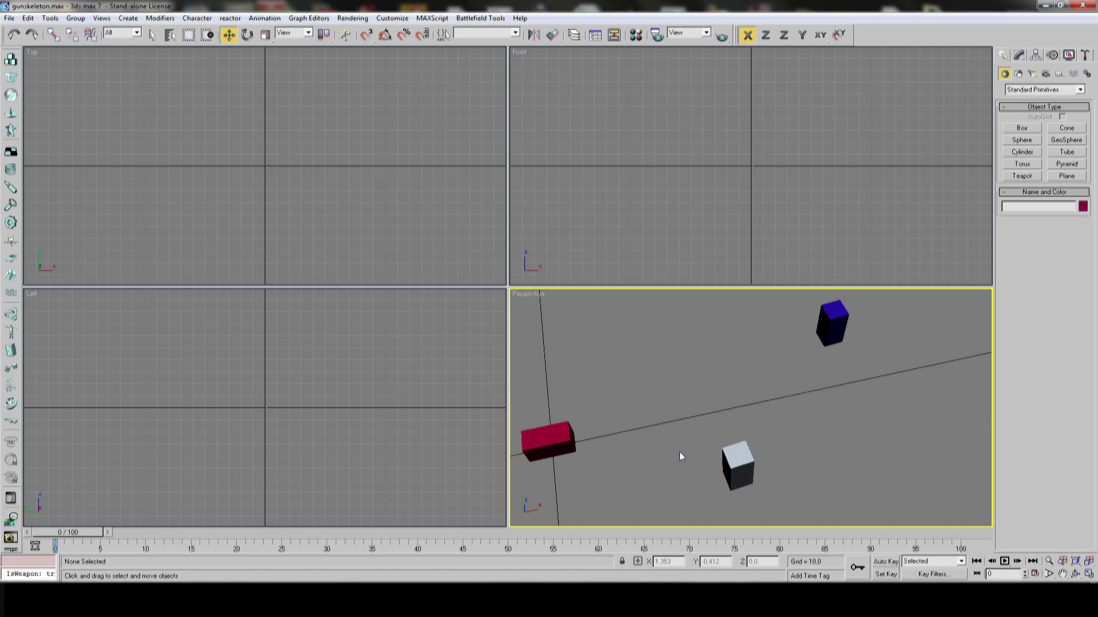
- Check the object names of the remaining grey and blue skeleton boxes
{"action": "left_click", "coordinate": [724, 467]}
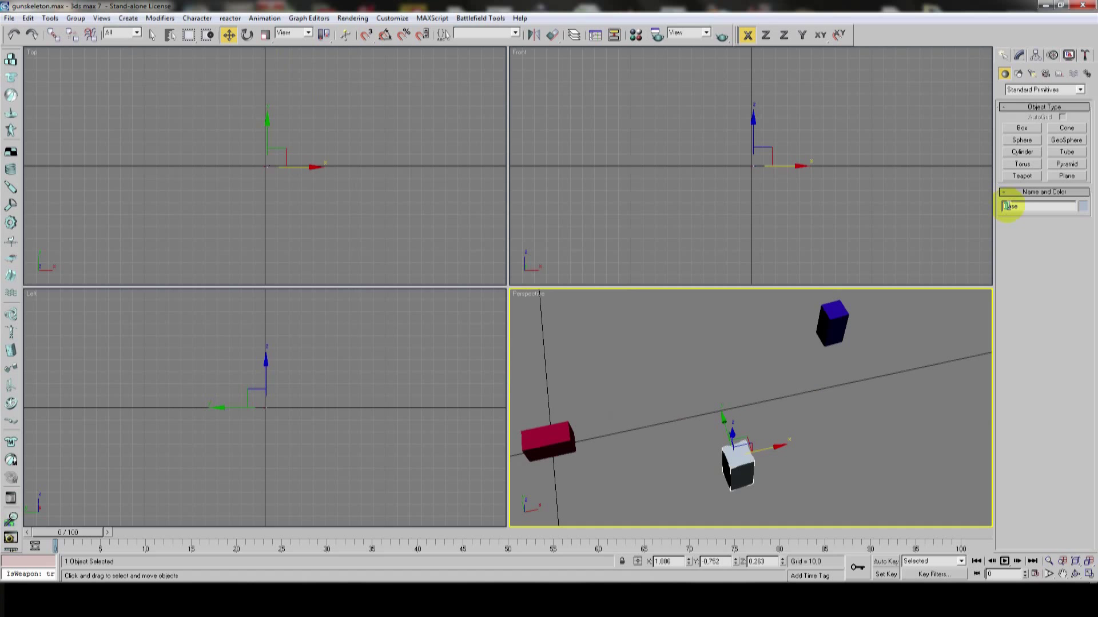
{"action": "left_click", "coordinate": [838, 326]}
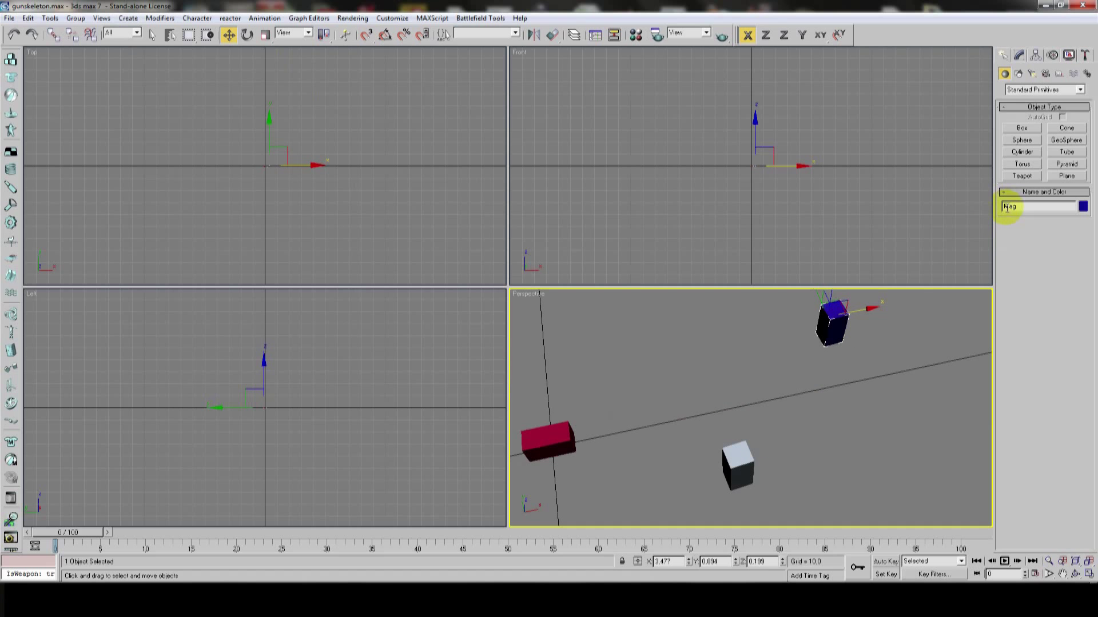
{"action": "left_click", "coordinate": [769, 418]}
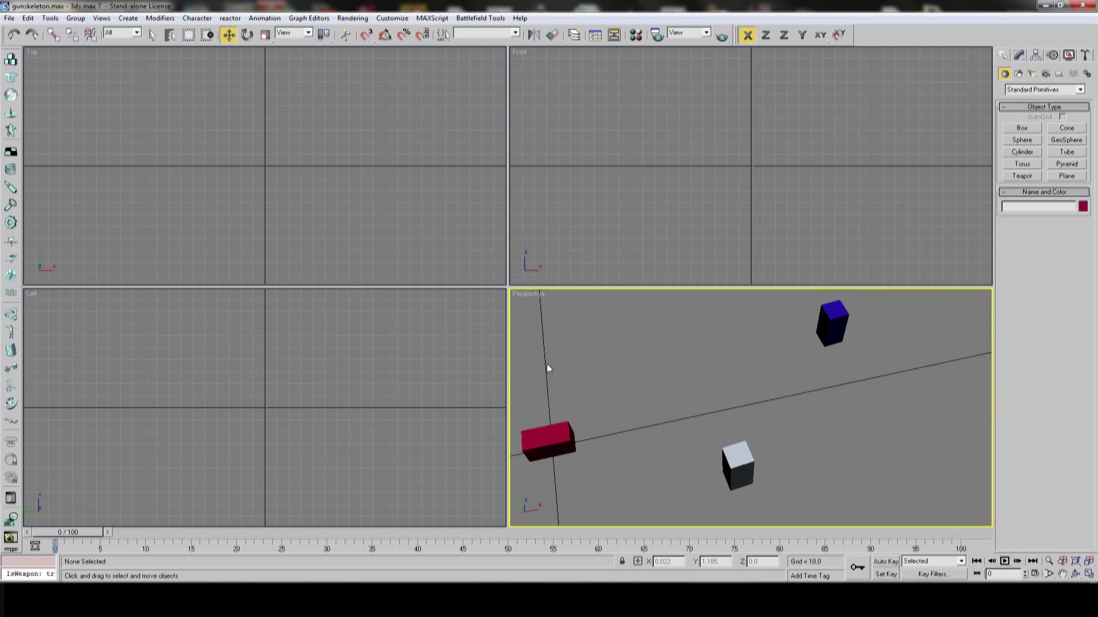
- Replace the base and mag boxes with the matching meshes from M3A1Greasegun\gun.max, replacing their materials as well
{"action": "left_click", "coordinate": [9, 19]}
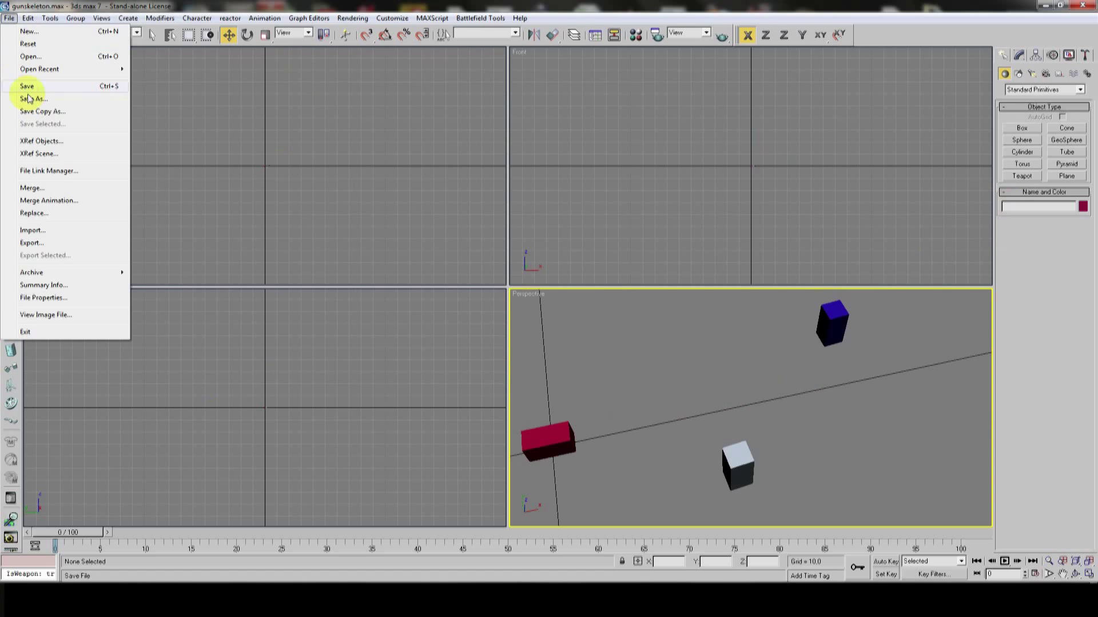
{"action": "left_click", "coordinate": [38, 215]}
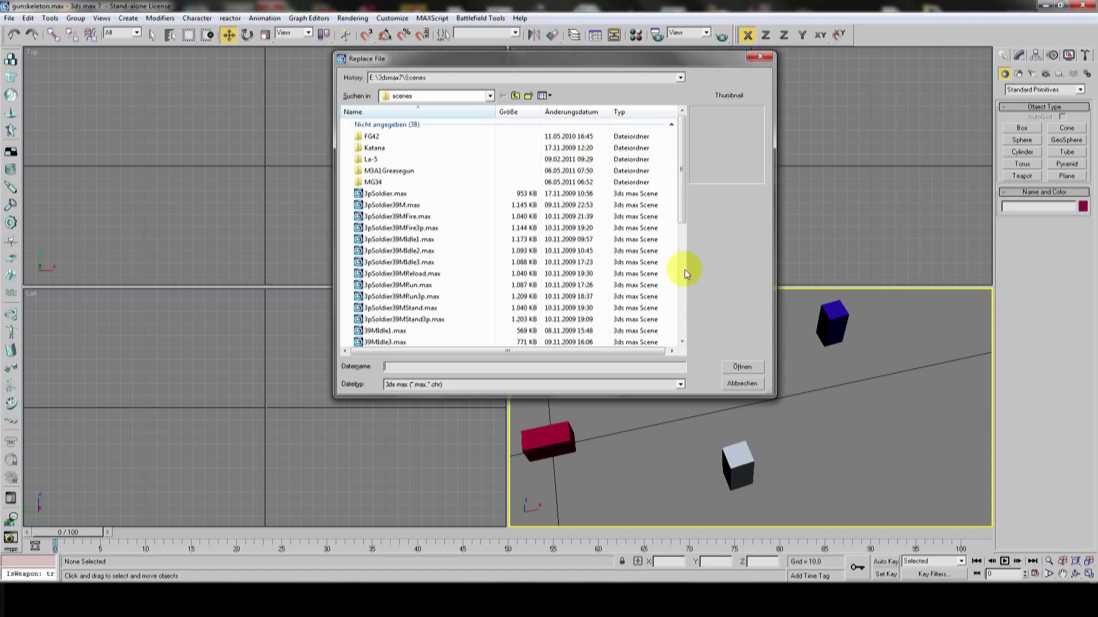
{"action": "double_click", "coordinate": [392, 167]}
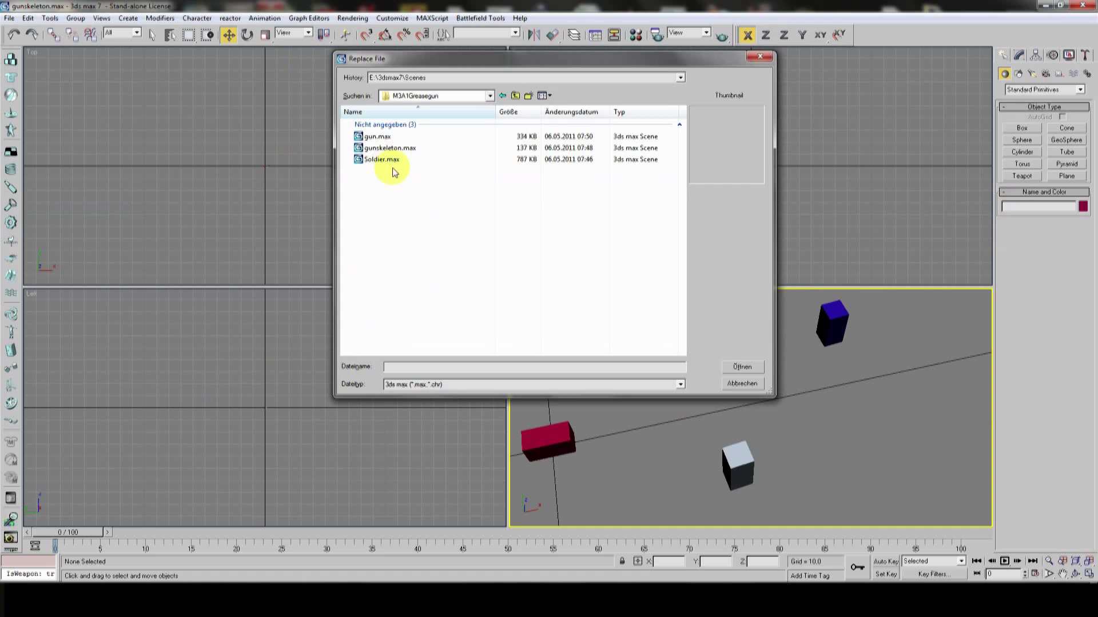
{"action": "left_click", "coordinate": [382, 138]}
{"action": "double_click", "coordinate": [381, 137]}
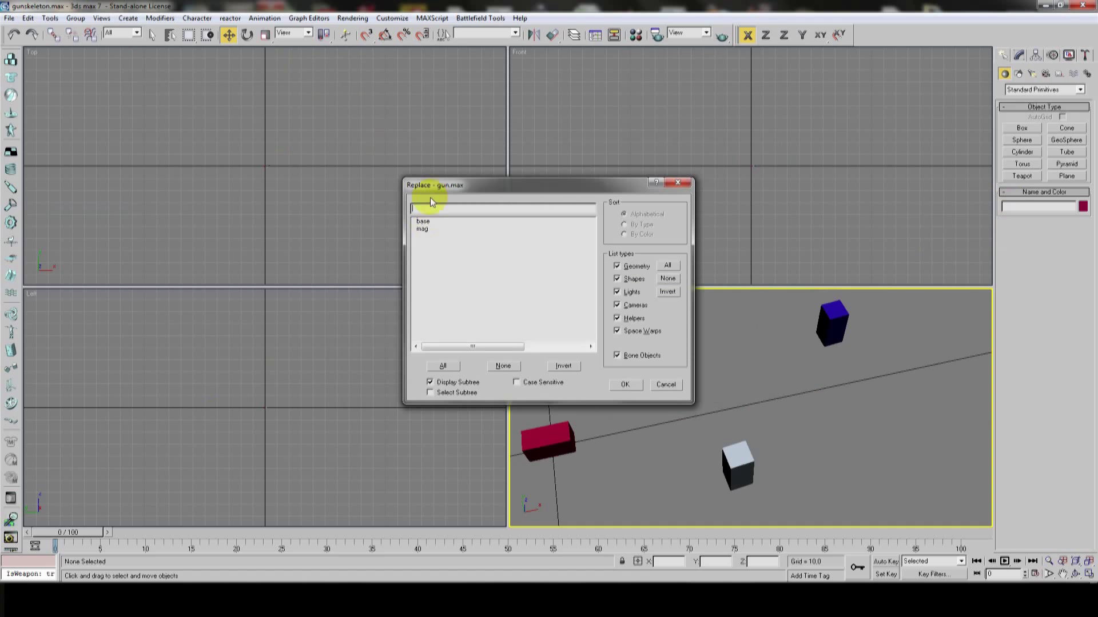
{"action": "left_click_drag", "start_coordinate": [423, 222], "coordinate": [423, 229]}
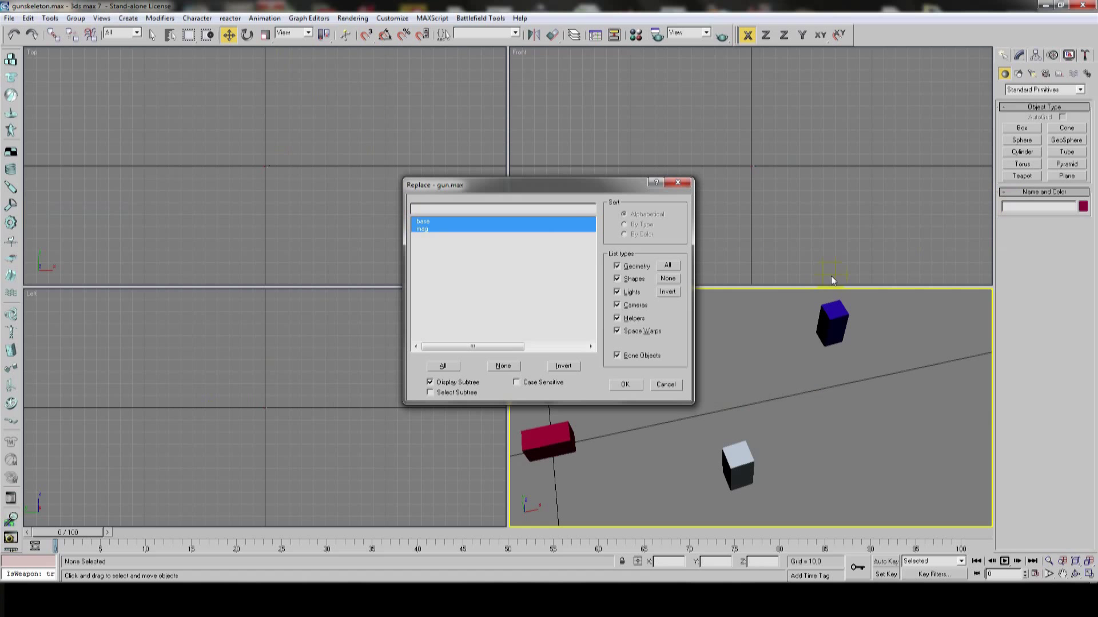
{"action": "left_click", "coordinate": [623, 386]}
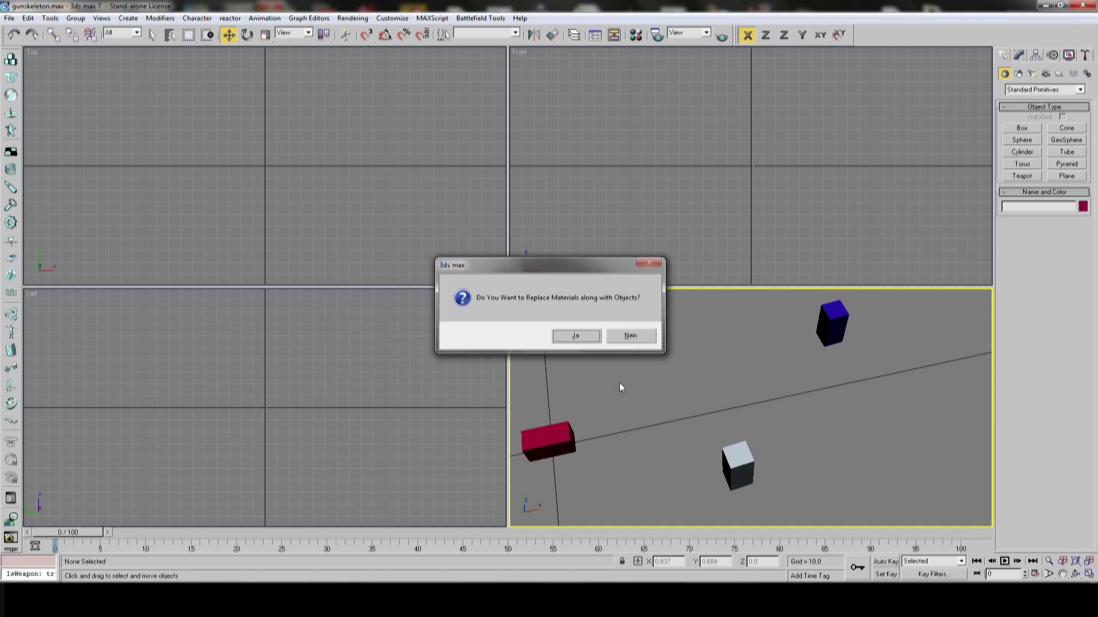
{"action": "left_click", "coordinate": [575, 333]}
{"action": "left_click", "coordinate": [694, 351]}
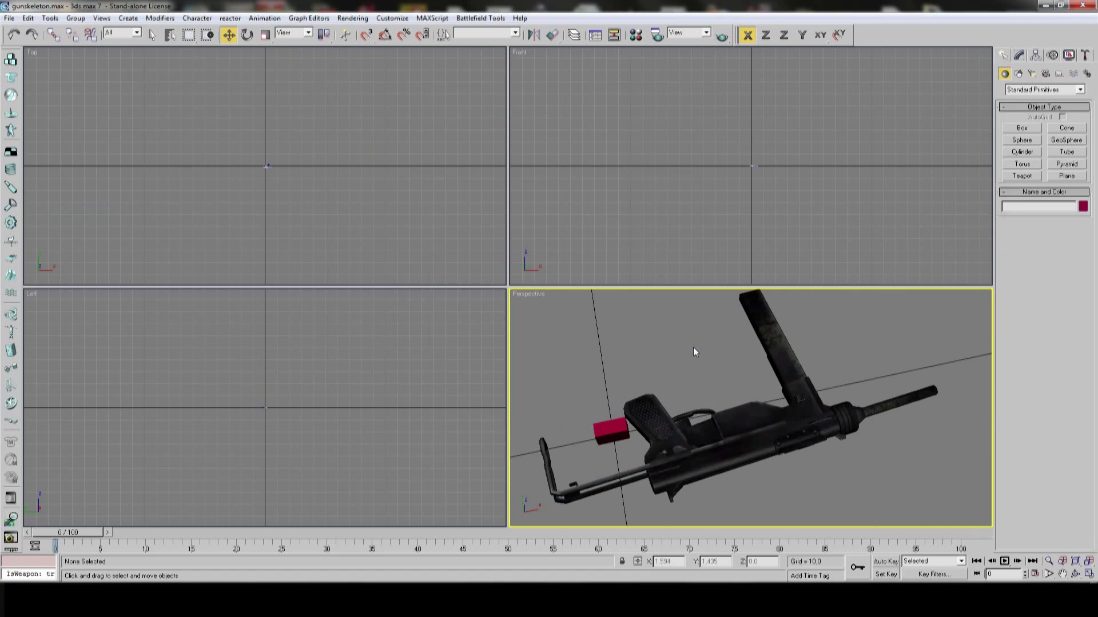
- Examine the replaced gun and magazine meshes from several sides in the perspective view
{"action": "middle_click_drag", "start_coordinate": [695, 351], "coordinate": [780, 347], "text": "alt"}
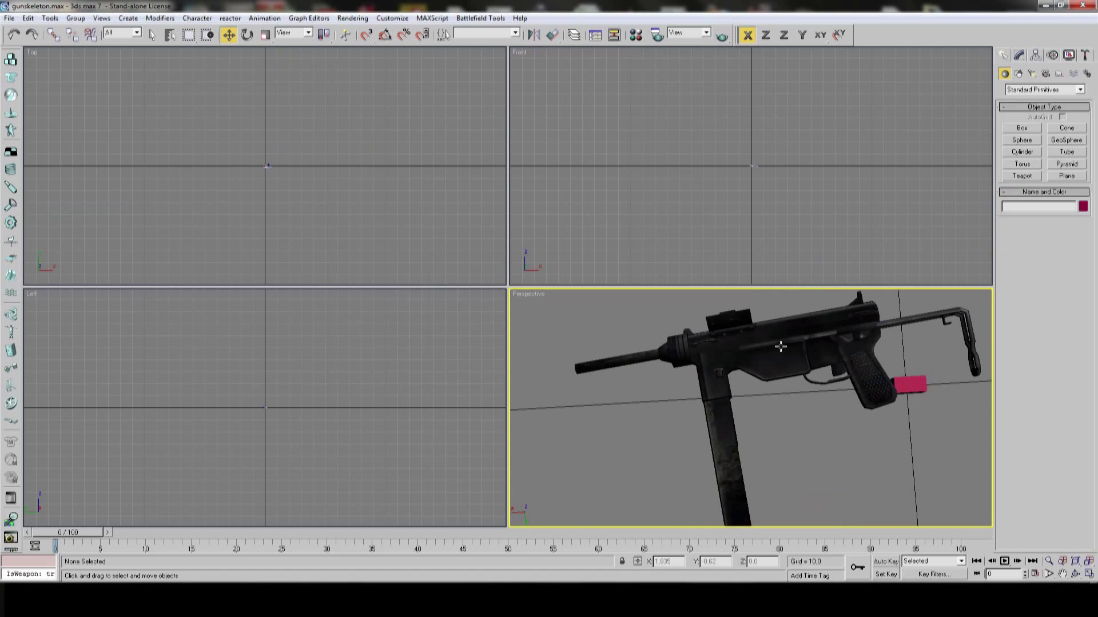
{"action": "middle_click_drag", "start_coordinate": [767, 444], "coordinate": [650, 331]}
{"action": "scroll", "coordinate": [789, 465], "scroll_direction": "up", "scroll_amount": 5}
{"action": "scroll", "coordinate": [736, 404], "scroll_direction": "down", "scroll_amount": 5}
{"action": "scroll", "coordinate": [788, 386], "scroll_direction": "down", "scroll_amount": 4}
{"action": "left_click", "coordinate": [788, 386]}
{"action": "left_click", "coordinate": [680, 414]}
{"action": "middle_click_drag", "start_coordinate": [706, 451], "coordinate": [822, 465], "text": "alt"}
{"action": "scroll", "coordinate": [819, 443], "scroll_direction": "up", "scroll_amount": 3}
- Select the red Bip01 R Hand box and examine its position relative to the gun's grip
{"action": "left_click", "coordinate": [850, 458]}
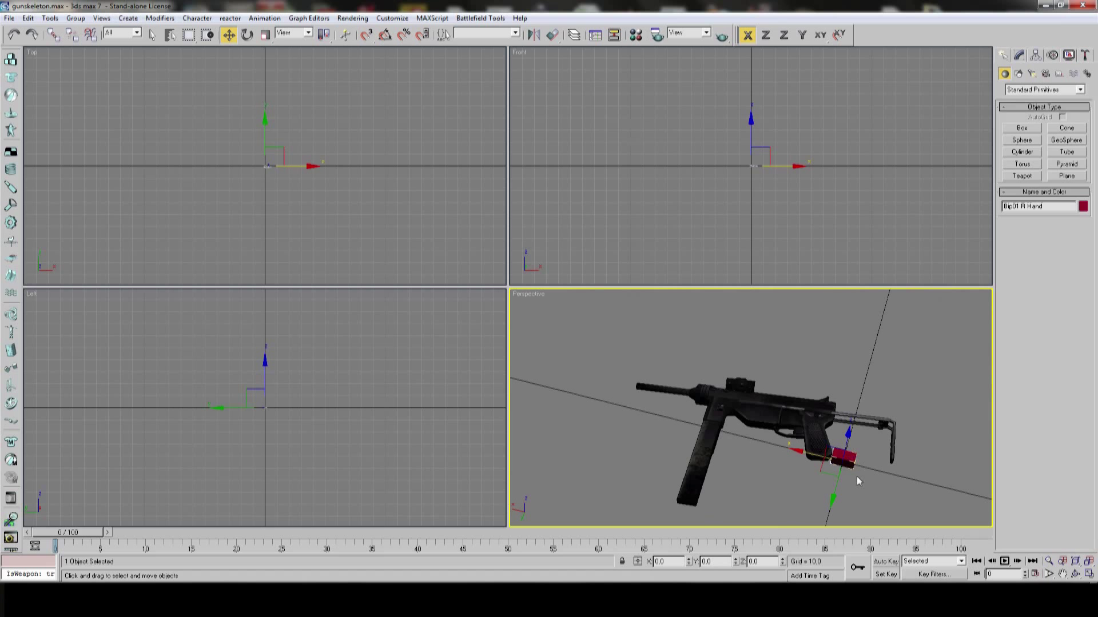
{"action": "middle_click_drag", "start_coordinate": [850, 461], "coordinate": [804, 447]}
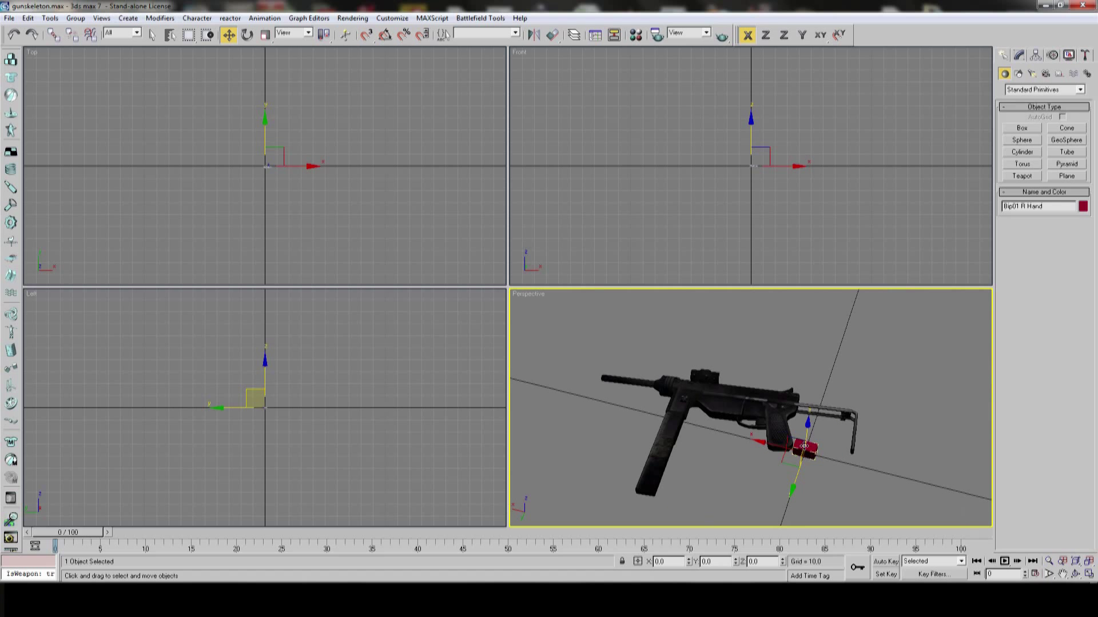
{"action": "scroll", "coordinate": [796, 447], "scroll_direction": "down", "scroll_amount": 2}
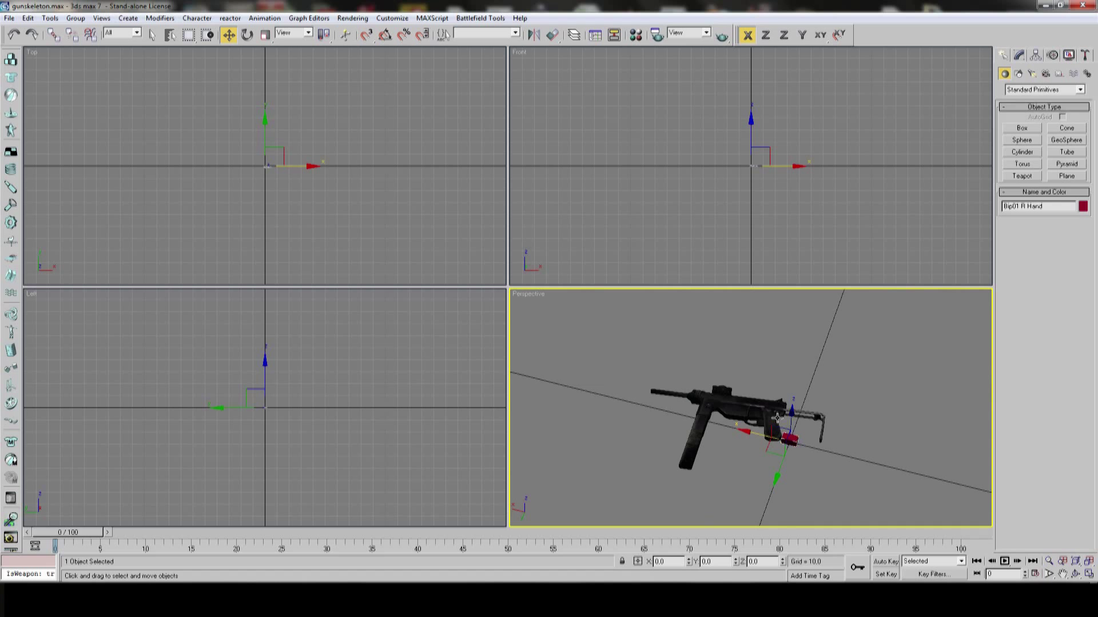
{"action": "scroll", "coordinate": [776, 418], "scroll_direction": "up", "scroll_amount": 5}
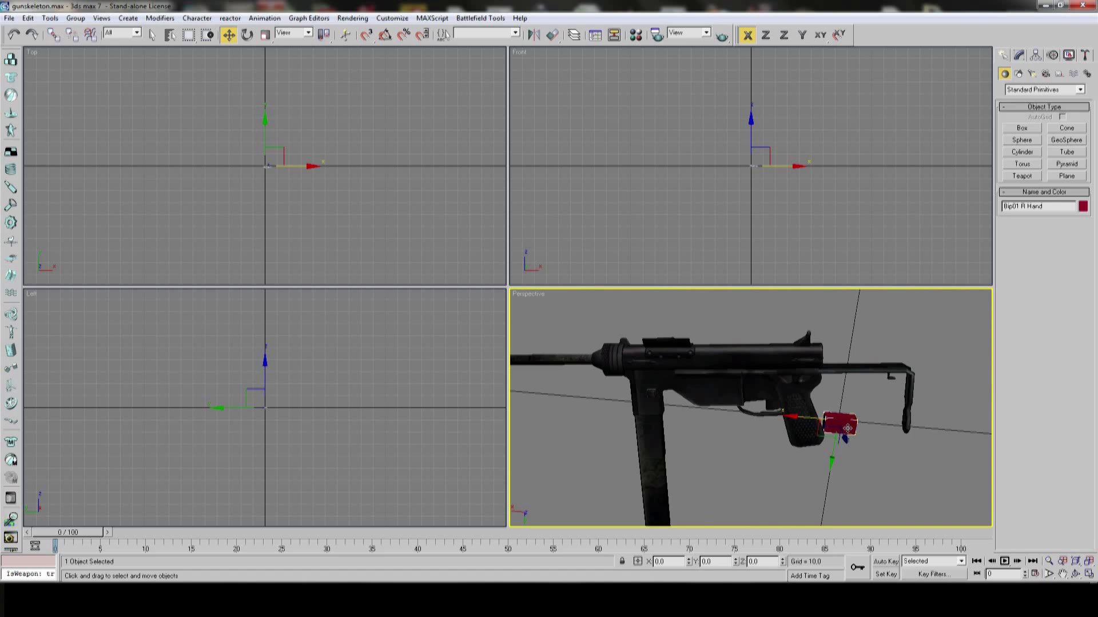
{"action": "scroll", "coordinate": [836, 409], "scroll_direction": "down", "scroll_amount": 5}
{"action": "middle_click_drag", "start_coordinate": [789, 418], "coordinate": [754, 375], "text": "alt"}
{"action": "left_click", "coordinate": [757, 348]}
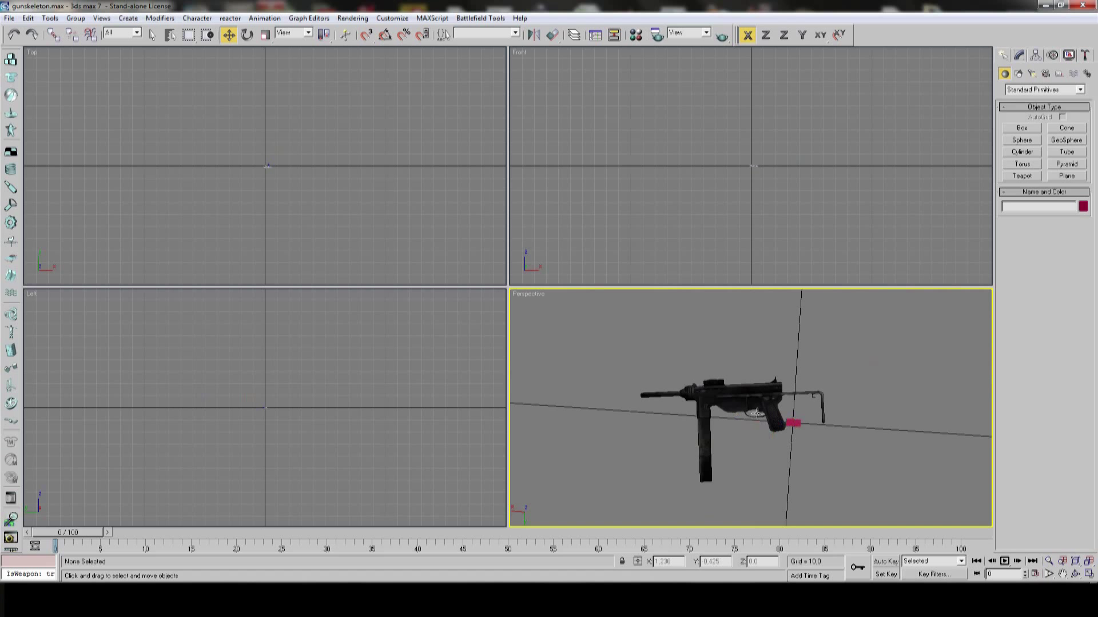
{"action": "scroll", "coordinate": [757, 414], "scroll_direction": "up", "scroll_amount": 4}
{"action": "scroll", "coordinate": [757, 414], "scroll_direction": "down", "scroll_amount": 4}
{"action": "left_click", "coordinate": [728, 424]}
{"action": "left_click", "coordinate": [743, 435]}
{"action": "scroll", "coordinate": [792, 442], "scroll_direction": "up", "scroll_amount": 5}
{"action": "scroll", "coordinate": [840, 464], "scroll_direction": "down", "scroll_amount": 8}
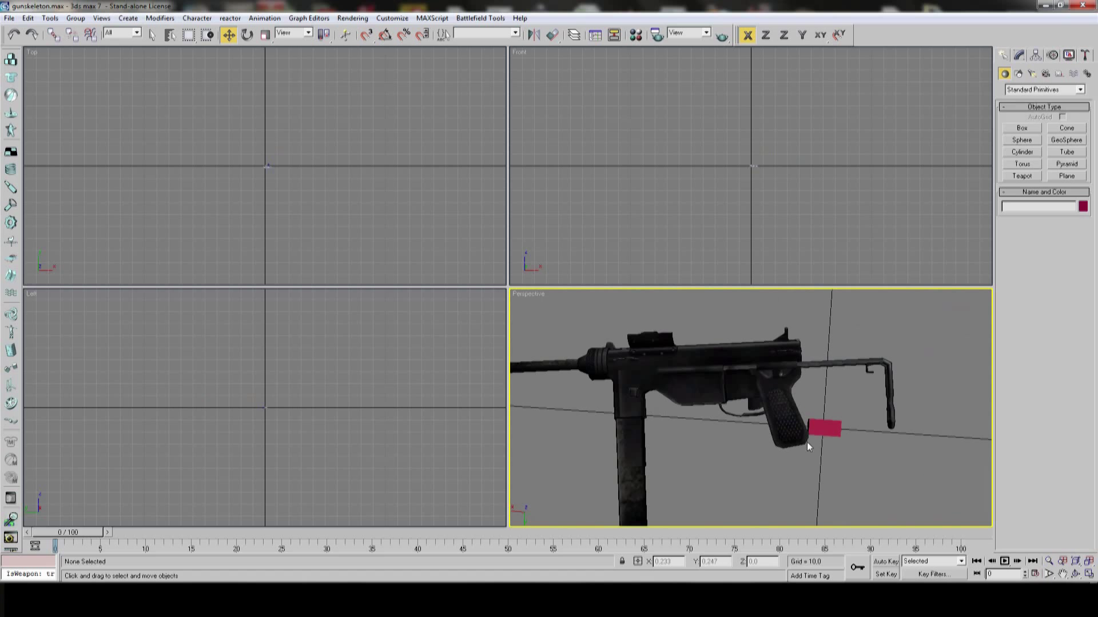
- Save the gunskeleton.max scene with its replaced gun and magazine meshes
{"action": "left_click", "coordinate": [10, 18]}
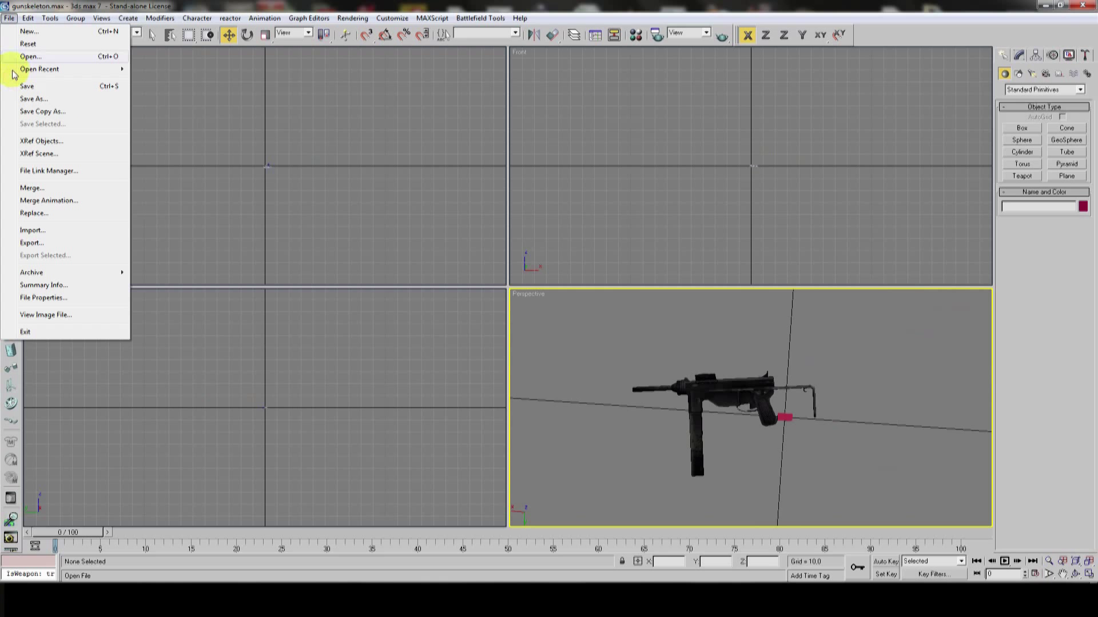
{"action": "left_click", "coordinate": [24, 87]}
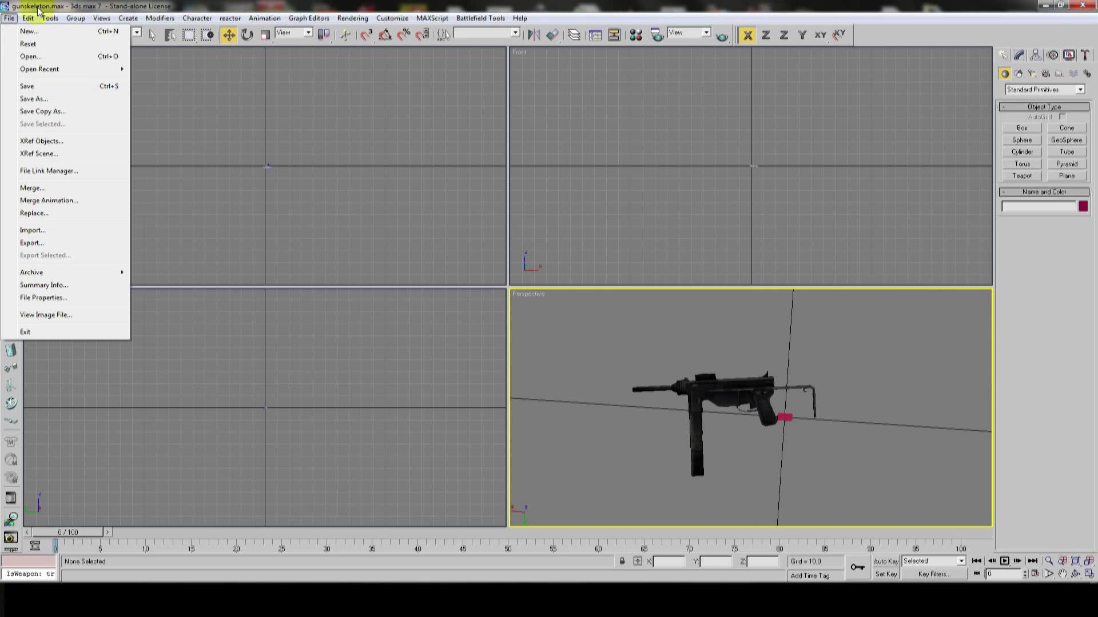
{"action": "left_click", "coordinate": [24, 87]}
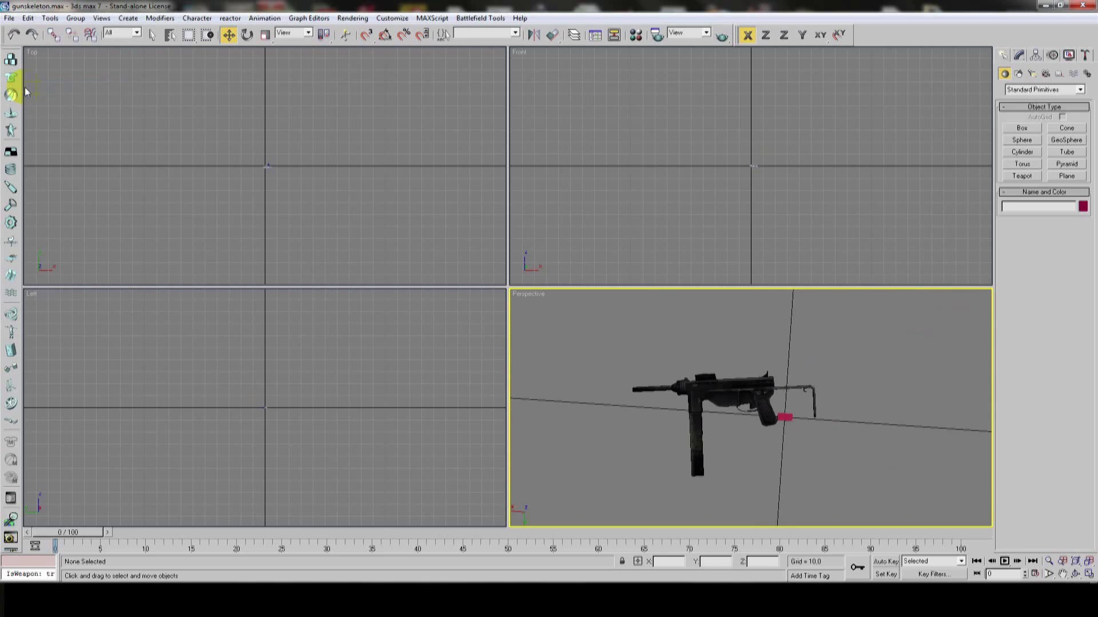
- Open Soldier.max from the M3A1Greasegun scenes folder
{"action": "left_click", "coordinate": [9, 17]}
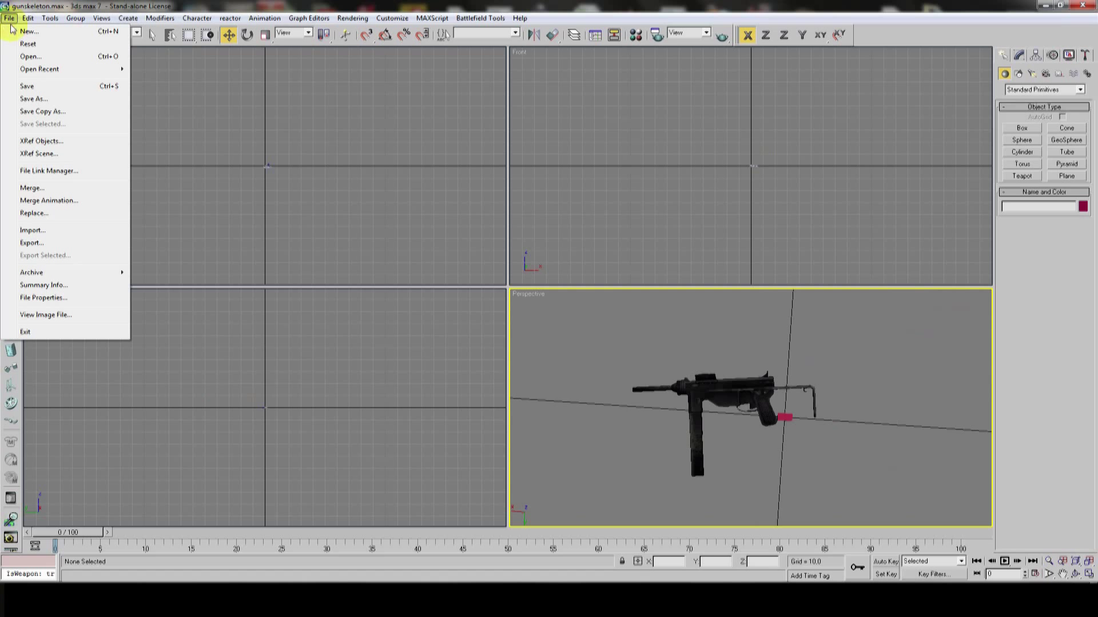
{"action": "left_click", "coordinate": [27, 57]}
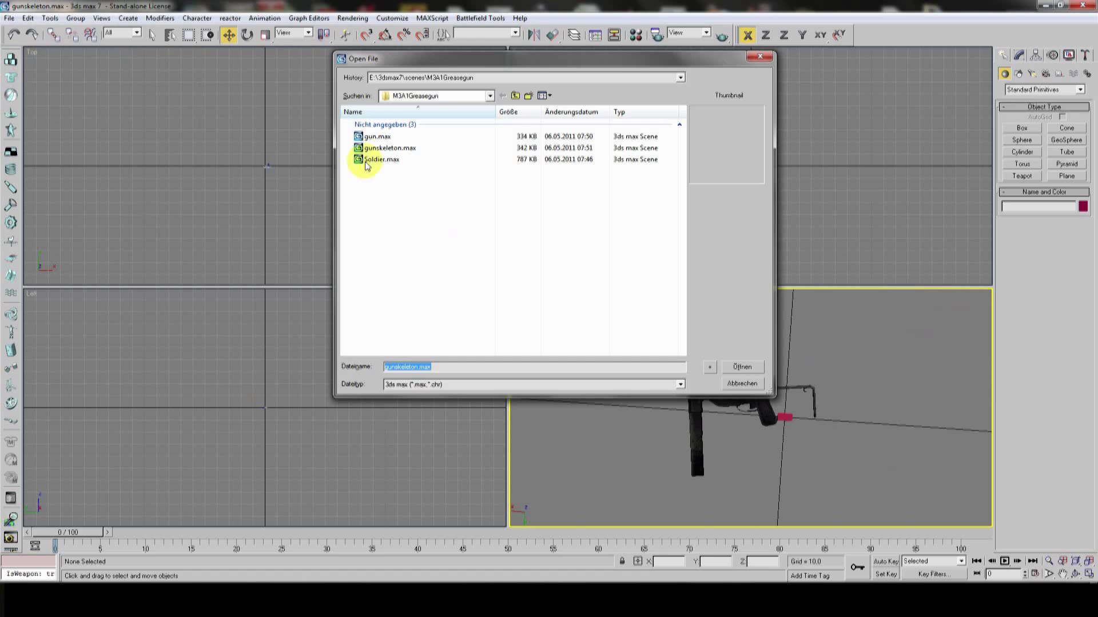
{"action": "left_click", "coordinate": [377, 159]}
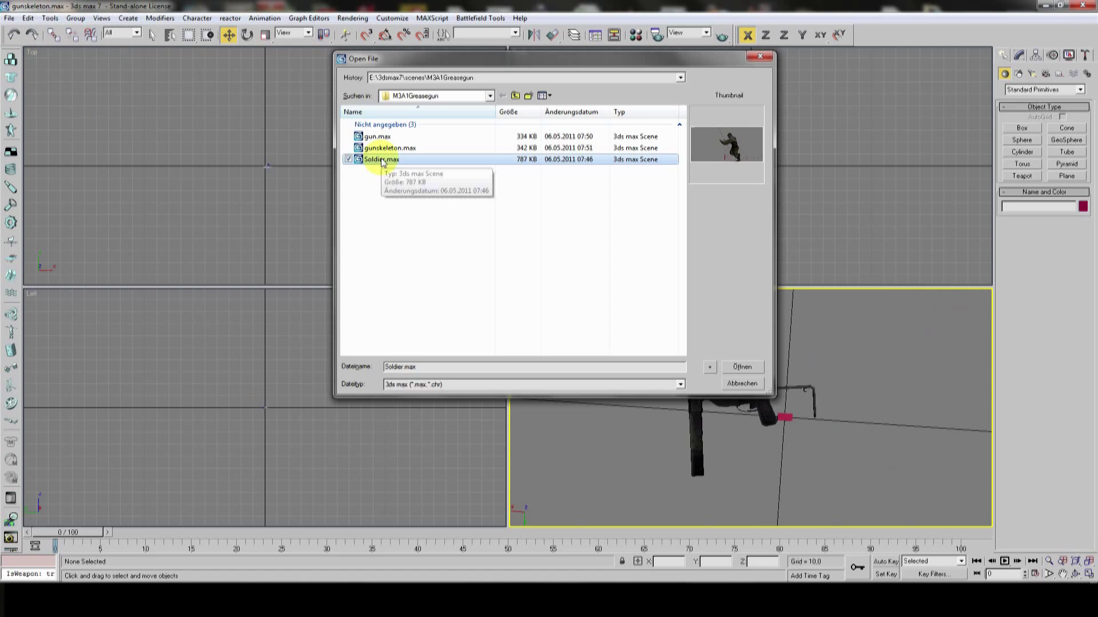
{"action": "double_click", "coordinate": [382, 160]}
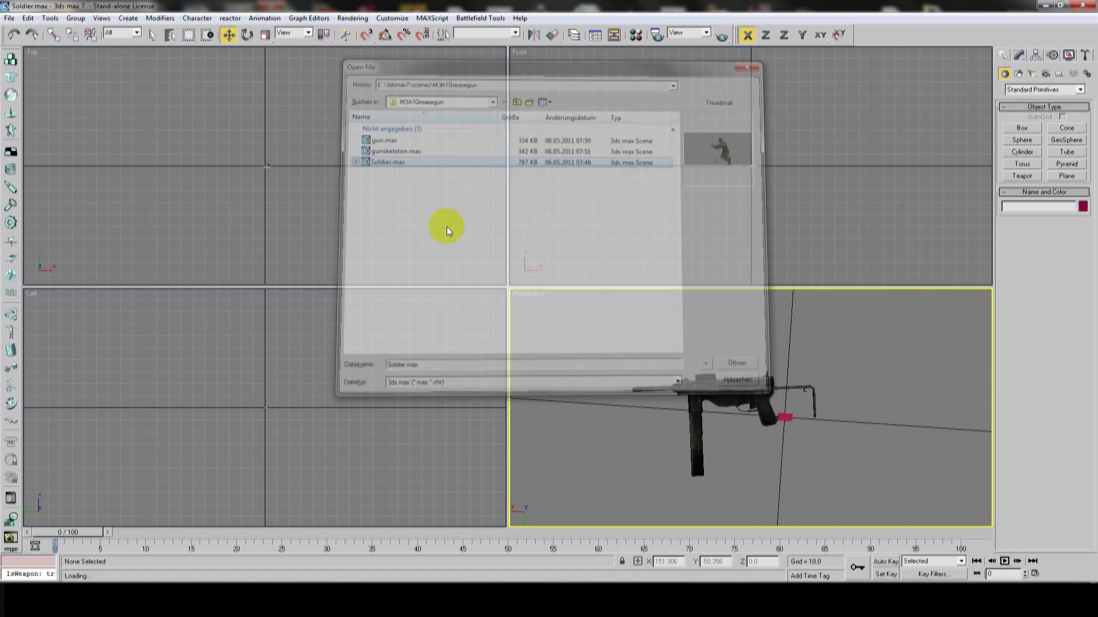
{"action": "scroll", "coordinate": [701, 393], "scroll_direction": "down", "scroll_amount": 3}
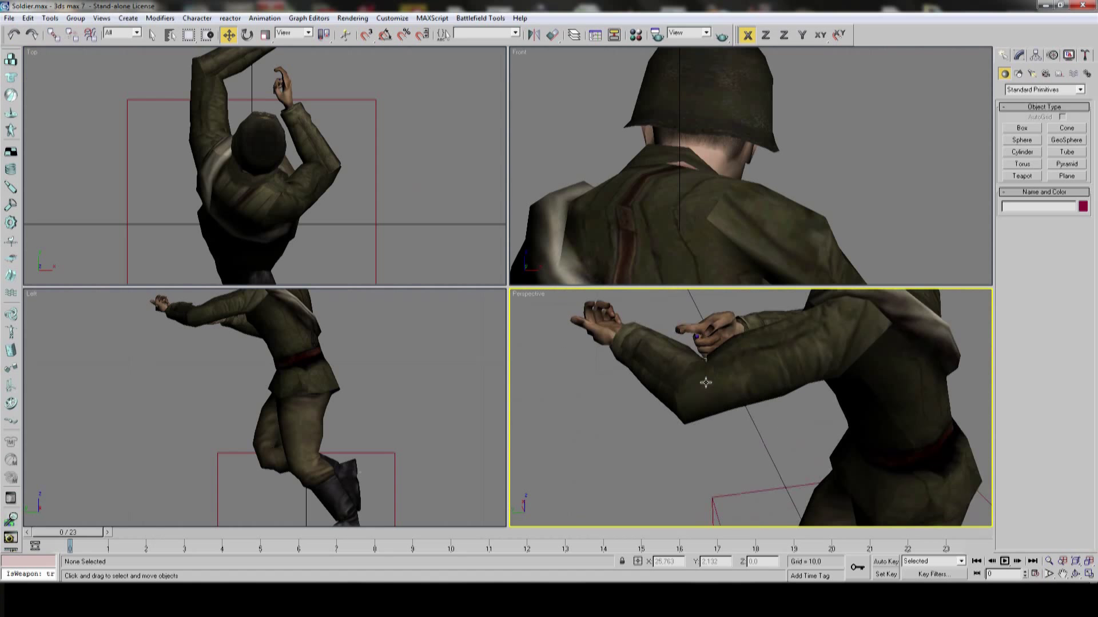
- Hide the soldier's full body mesh and the separate first-person arms mesh
{"action": "left_click", "coordinate": [732, 380]}
{"action": "right_click", "coordinate": [731, 378]}
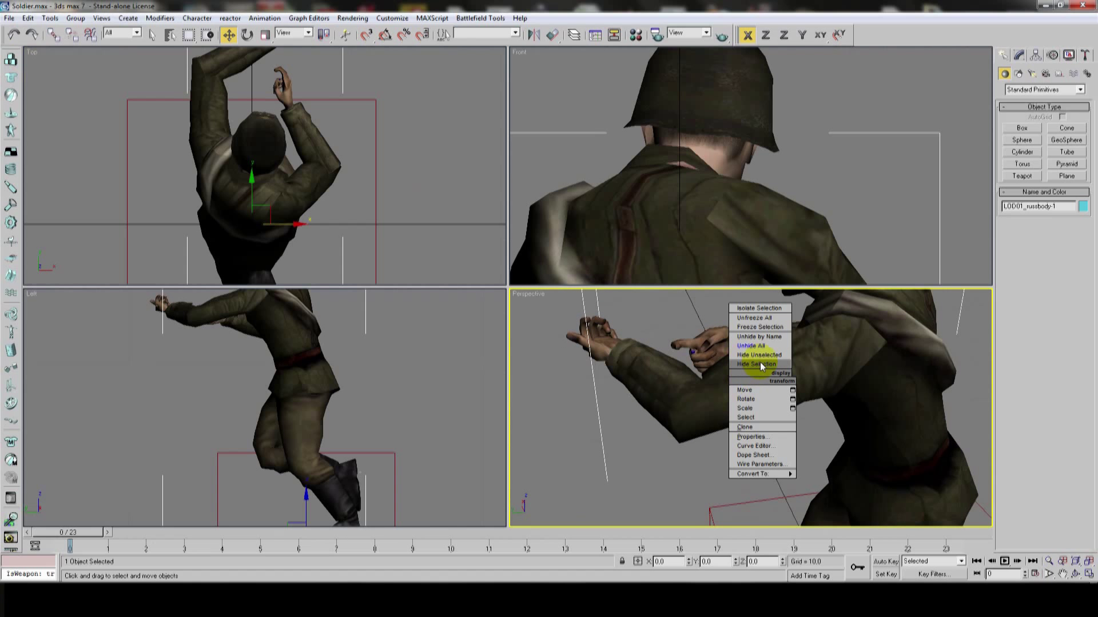
{"action": "left_click", "coordinate": [760, 365]}
{"action": "middle_click_drag", "start_coordinate": [760, 343], "coordinate": [757, 394]}
{"action": "left_click", "coordinate": [760, 380]}
{"action": "right_click", "coordinate": [754, 385]}
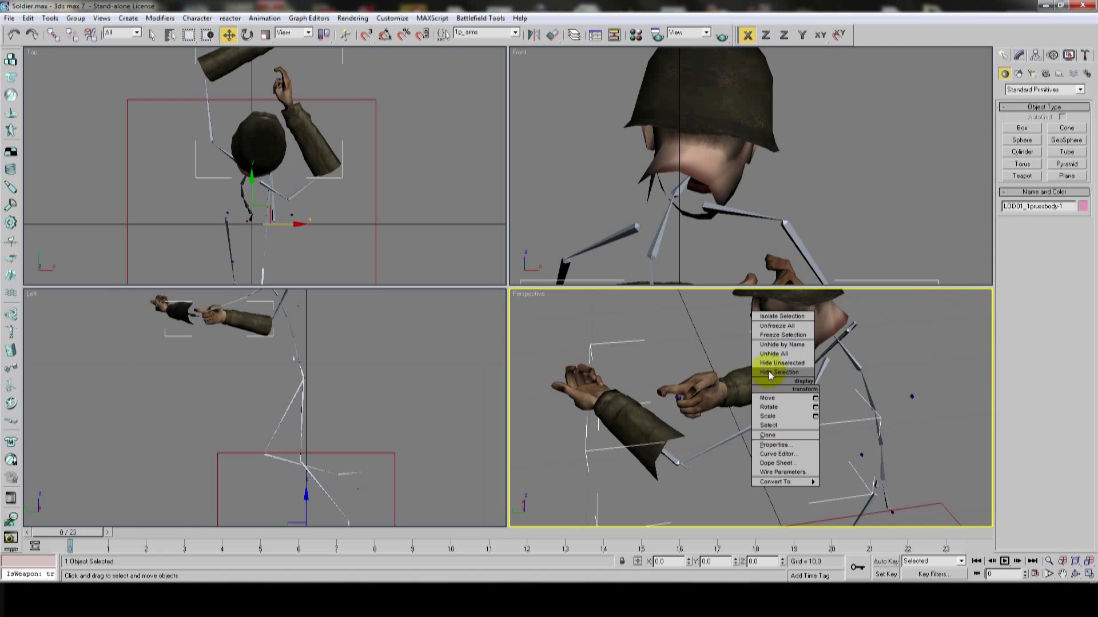
{"action": "left_click", "coordinate": [769, 373]}
- Make the soldier's right hand mesh see-through in its object properties
{"action": "left_click", "coordinate": [686, 403]}
{"action": "scroll", "coordinate": [686, 403], "scroll_direction": "up", "scroll_amount": 3}
{"action": "right_click", "coordinate": [689, 375]}
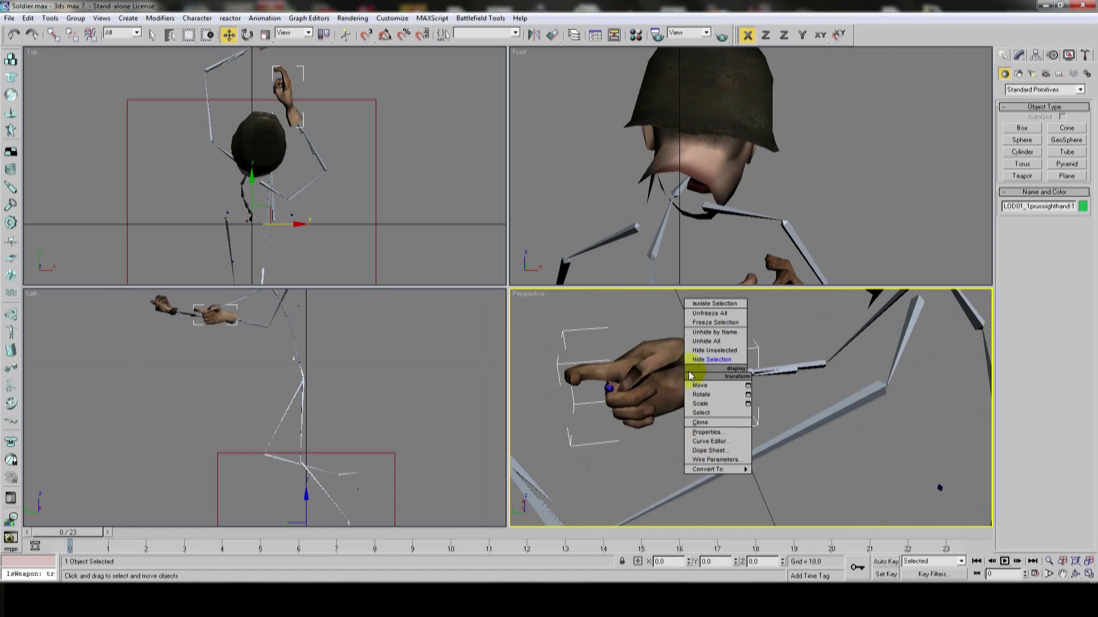
{"action": "left_click", "coordinate": [715, 433]}
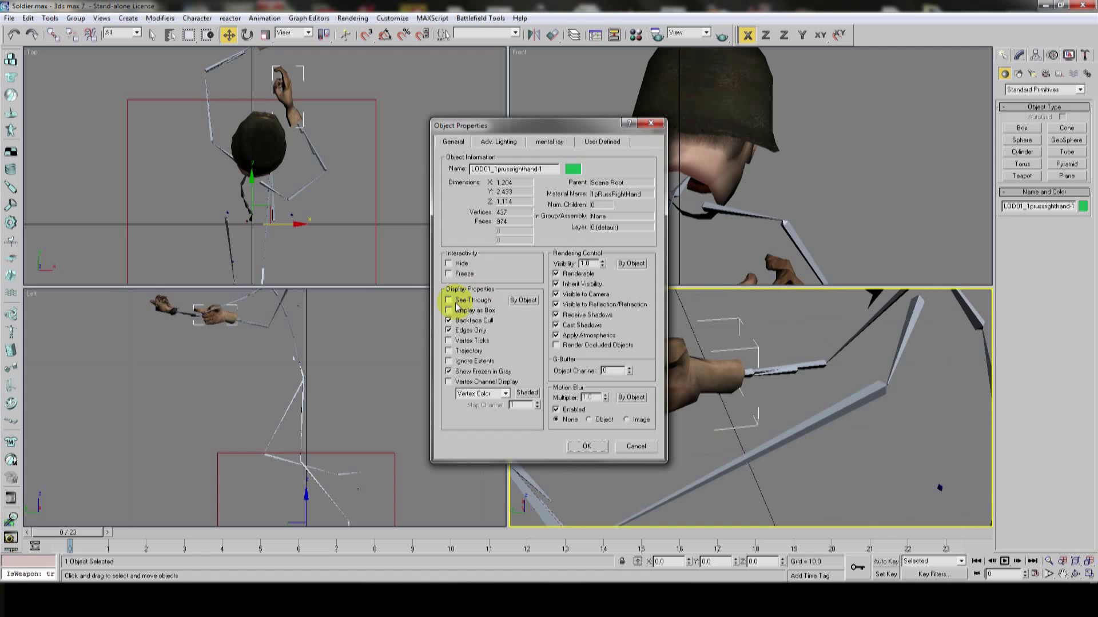
{"action": "left_click", "coordinate": [586, 450]}
{"action": "middle_click_drag", "start_coordinate": [655, 433], "coordinate": [755, 454]}
{"action": "scroll", "coordinate": [778, 446], "scroll_direction": "up", "scroll_amount": 3}
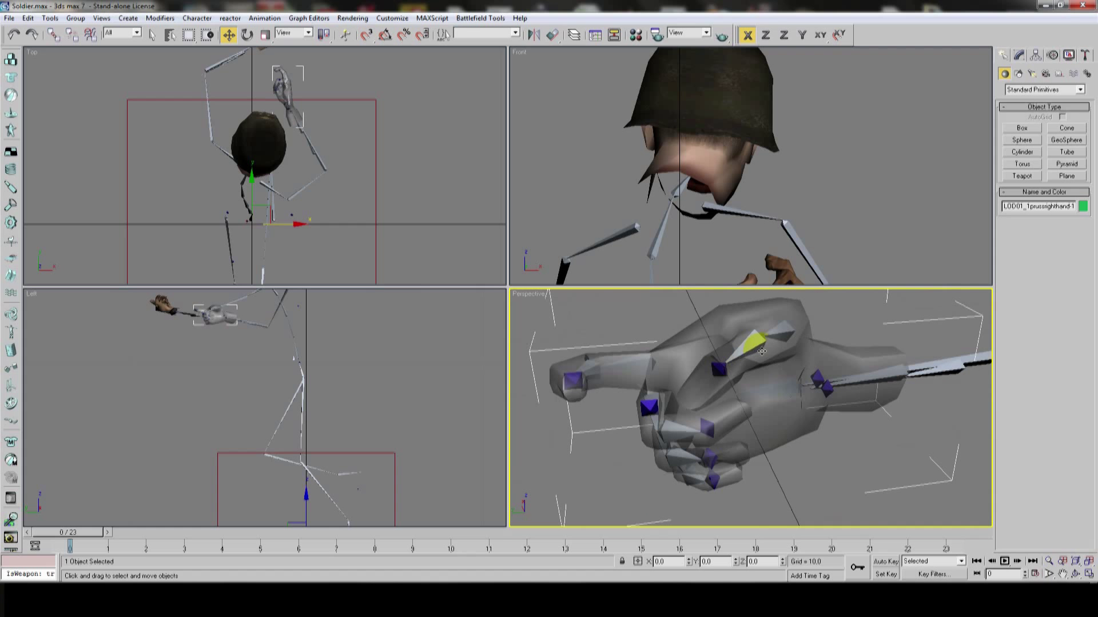
- Freeze the see-through right hand mesh so that only the bones inside it can be selected
{"action": "middle_click_drag", "start_coordinate": [761, 352], "coordinate": [688, 353]}
{"action": "right_click", "coordinate": [688, 352]}
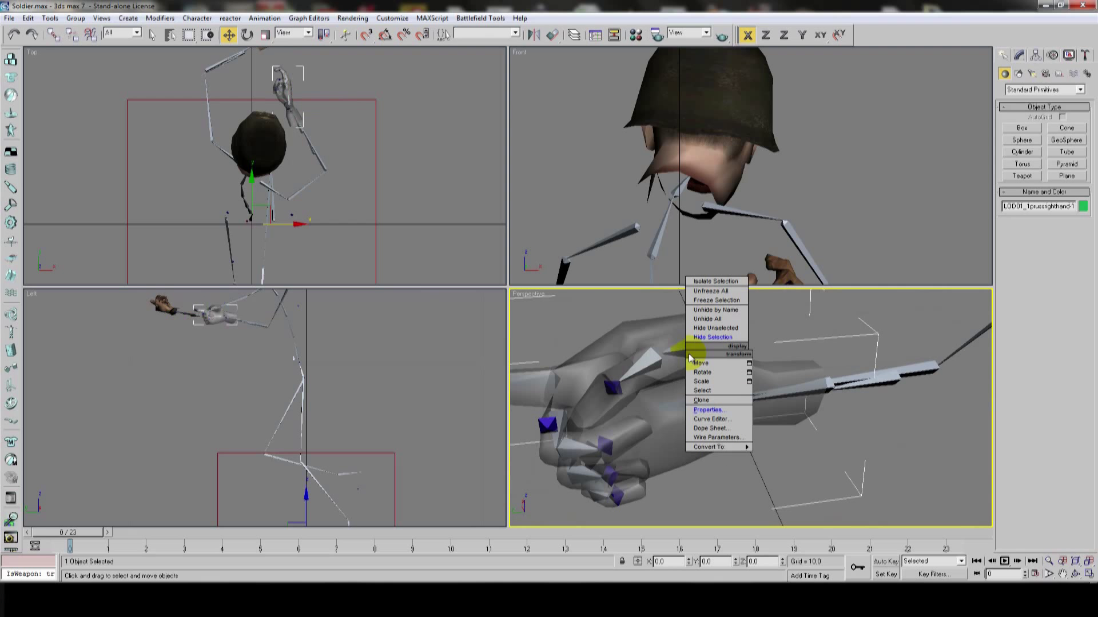
{"action": "left_click", "coordinate": [718, 301]}
{"action": "middle_click_drag", "start_coordinate": [712, 339], "coordinate": [744, 347]}
{"action": "right_click", "coordinate": [731, 377]}
{"action": "left_click", "coordinate": [696, 312]}
{"action": "scroll", "coordinate": [785, 363], "scroll_direction": "up", "scroll_amount": 1}
- Select the Bip01 R Hand bone inside the right hand and examine its name and position among the finger bones
{"action": "left_click", "coordinate": [843, 353]}
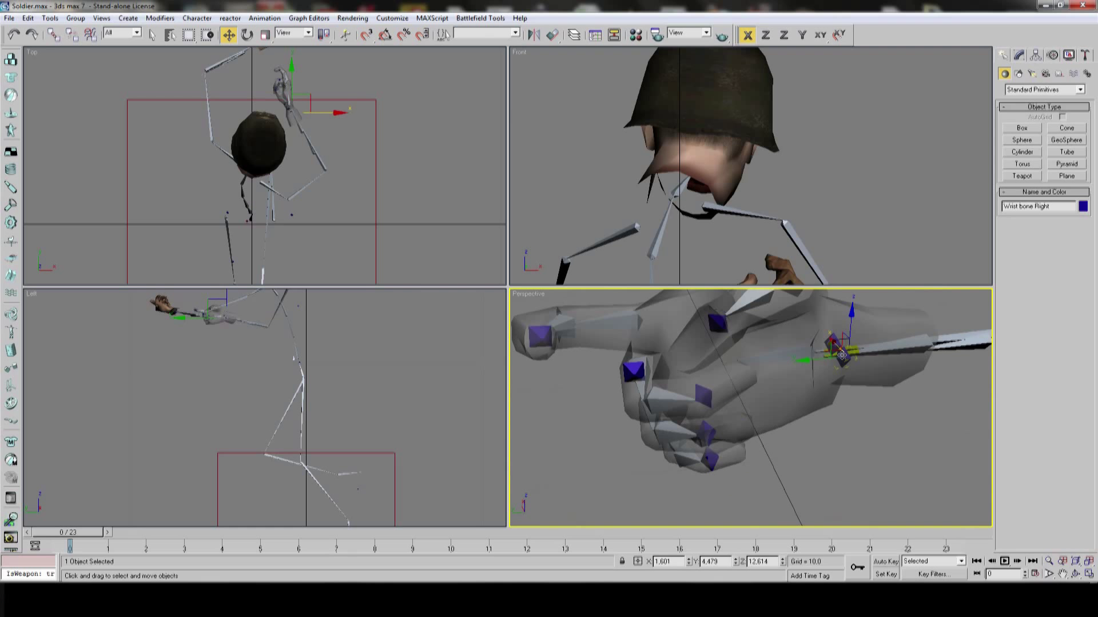
{"action": "left_click", "coordinate": [832, 343]}
{"action": "left_click", "coordinate": [799, 358]}
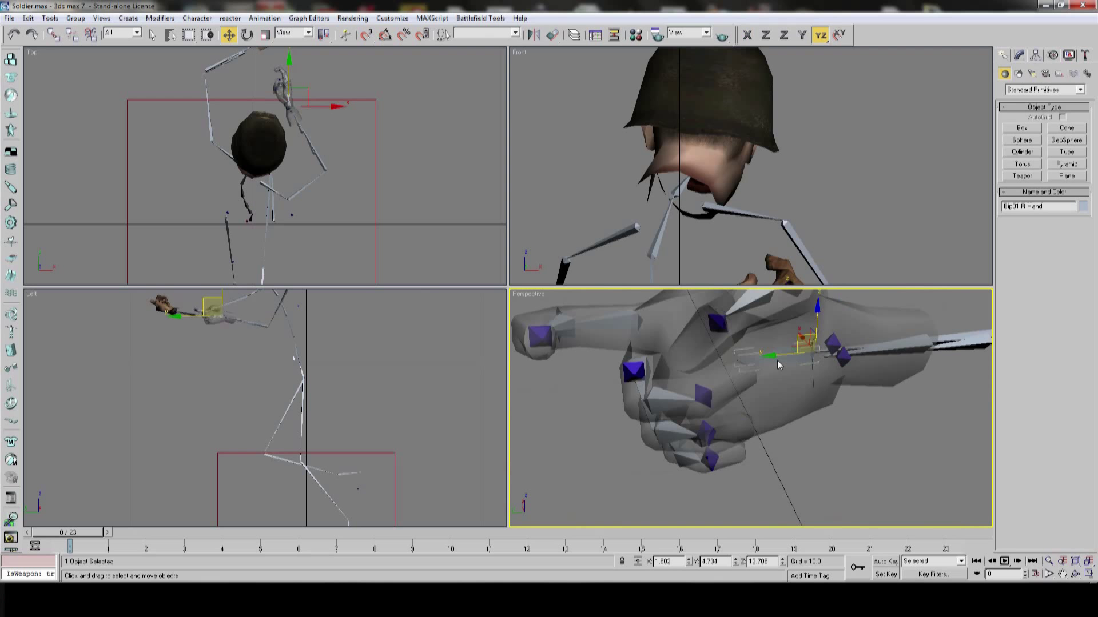
{"action": "middle_click_drag", "start_coordinate": [777, 363], "coordinate": [770, 362]}
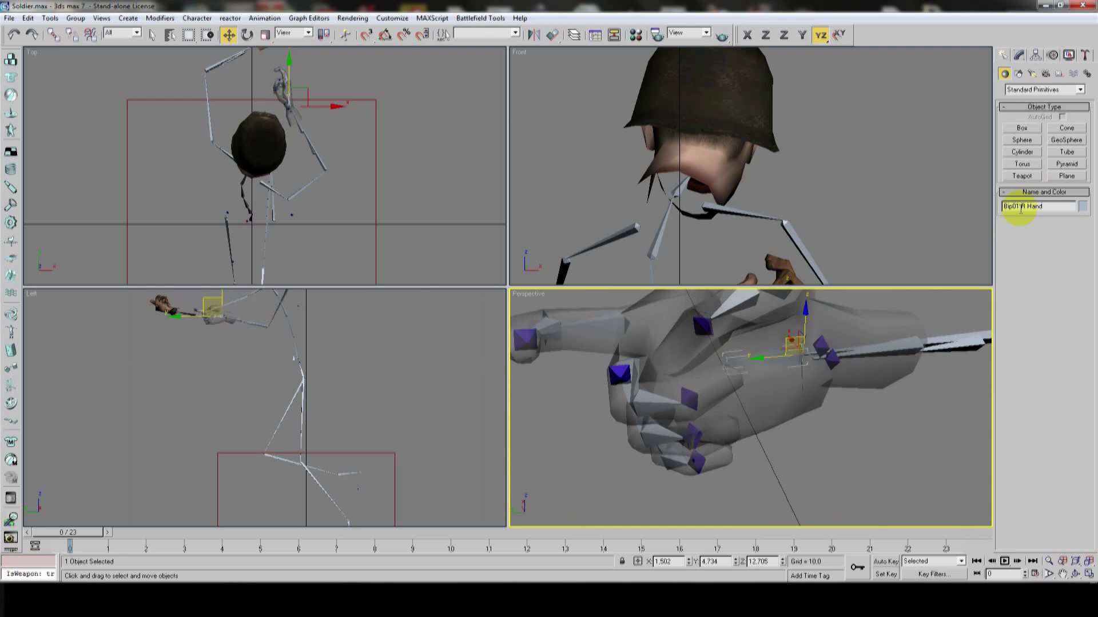
{"action": "scroll", "coordinate": [795, 348], "scroll_direction": "down", "scroll_amount": 8}
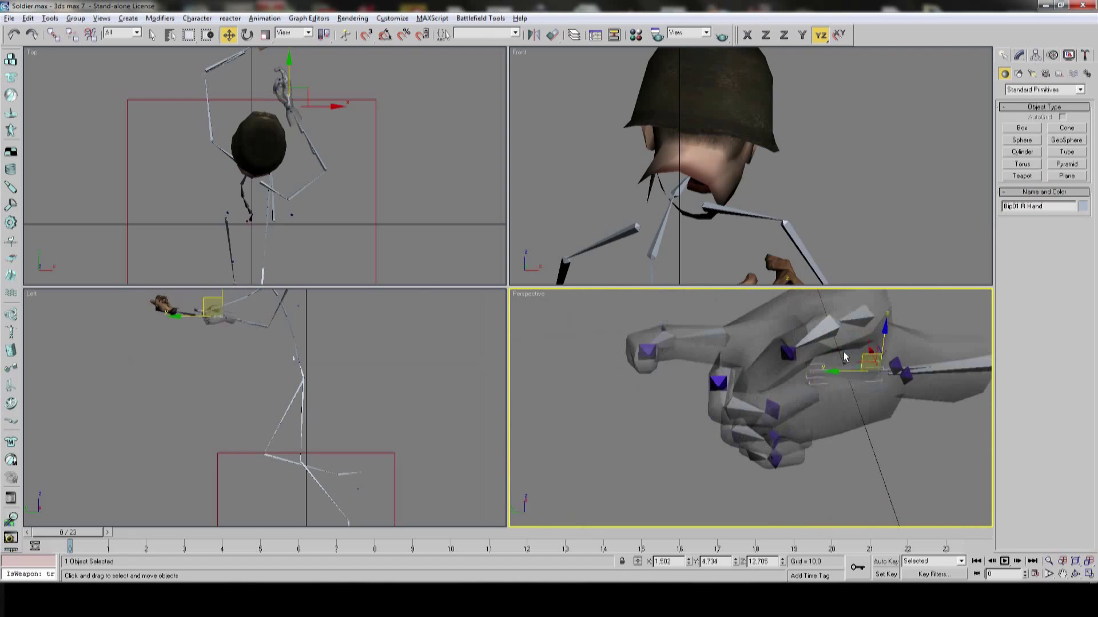
{"action": "scroll", "coordinate": [747, 360], "scroll_direction": "up", "scroll_amount": 6}
{"action": "middle_click_drag", "start_coordinate": [747, 360], "coordinate": [776, 422]}
{"action": "scroll", "coordinate": [731, 368], "scroll_direction": "down", "scroll_amount": 6}
{"action": "scroll", "coordinate": [731, 368], "scroll_direction": "down", "scroll_amount": 2}
{"action": "scroll", "coordinate": [722, 356], "scroll_direction": "up", "scroll_amount": 2}
{"action": "scroll", "coordinate": [777, 422], "scroll_direction": "up", "scroll_amount": 3}
{"action": "scroll", "coordinate": [768, 411], "scroll_direction": "up", "scroll_amount": 4}
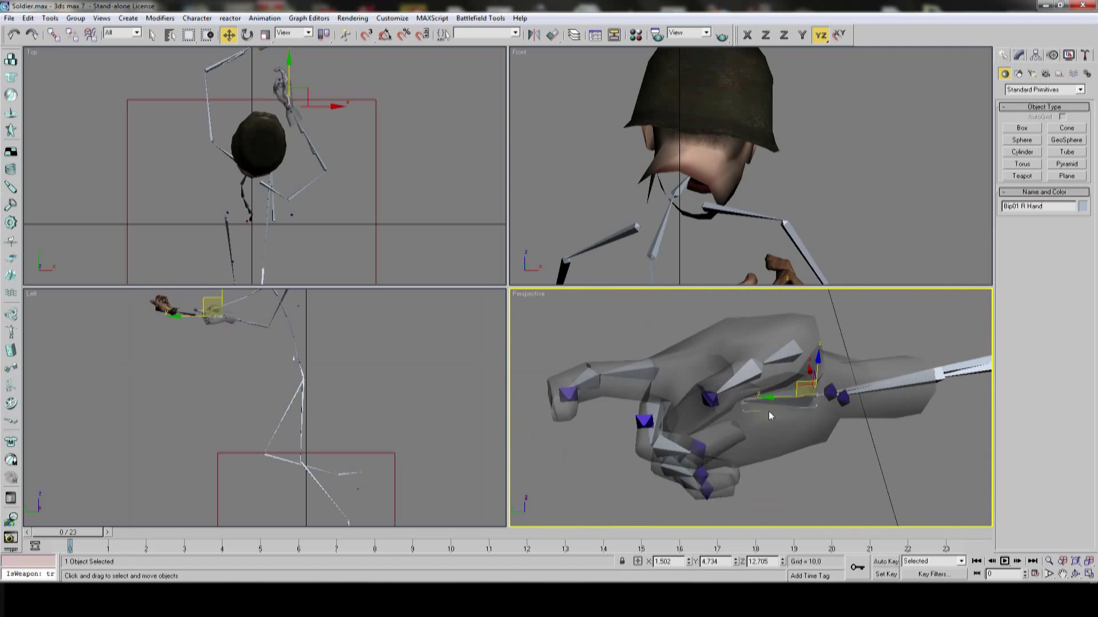
- Merge Bip01 R Hand, base and mag from gunskeleton.max into the soldier scene, merging the hand despite its duplicate name
{"action": "left_click", "coordinate": [10, 19]}
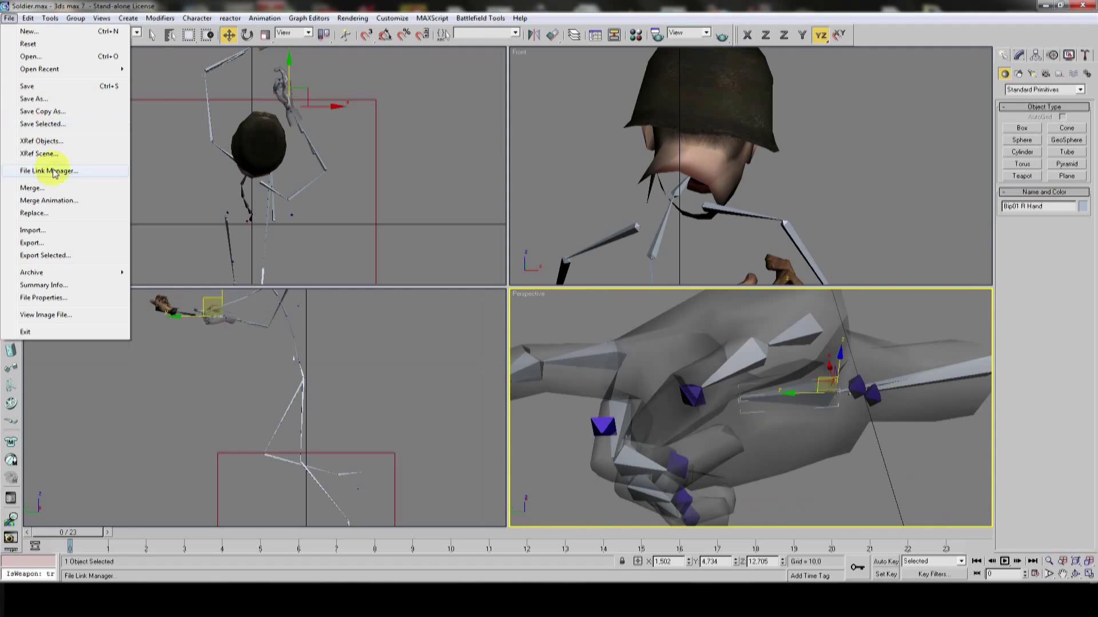
{"action": "left_click", "coordinate": [32, 188]}
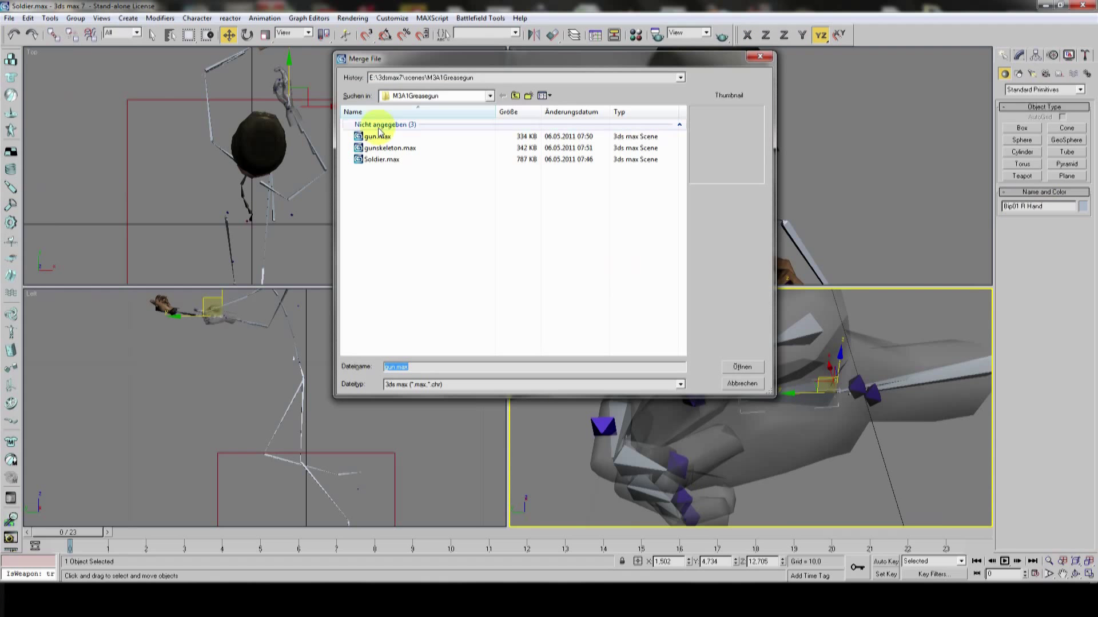
{"action": "left_click", "coordinate": [379, 136]}
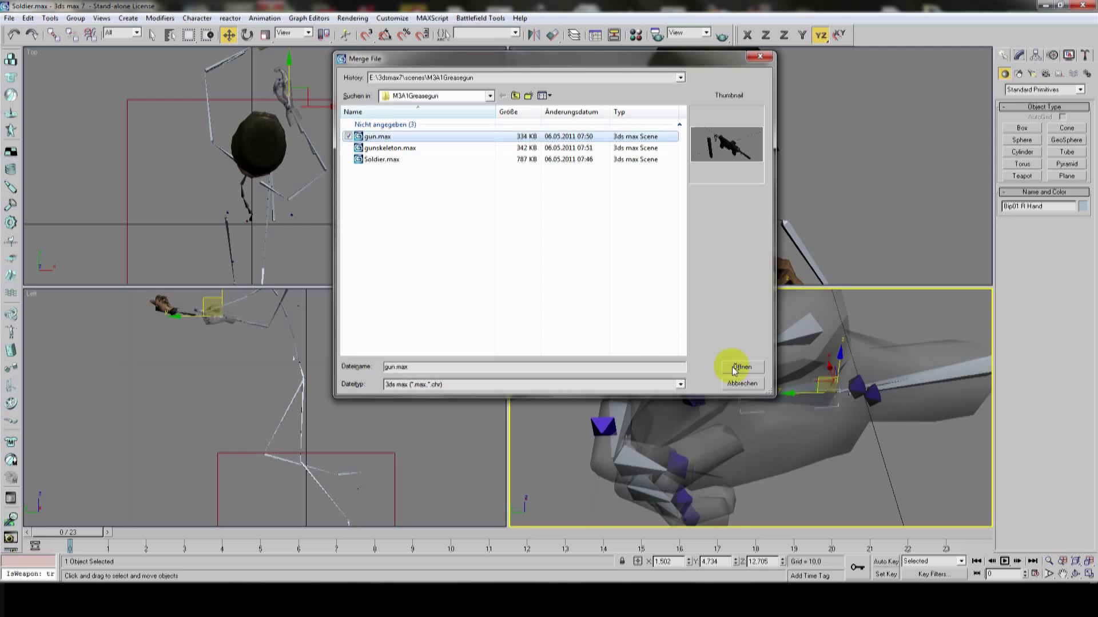
{"action": "left_click", "coordinate": [422, 148]}
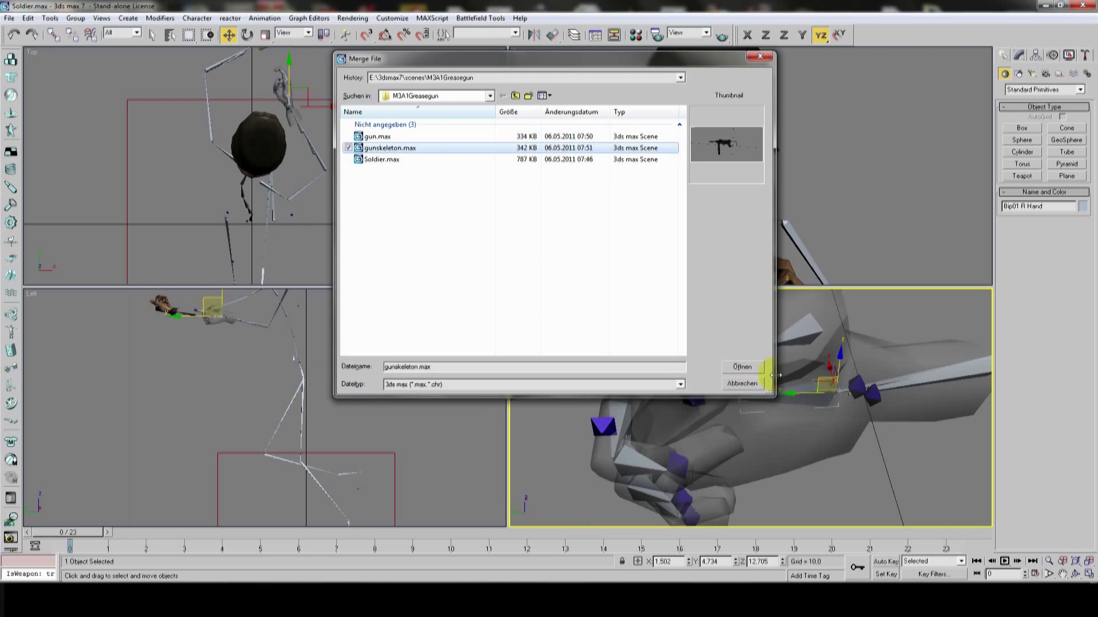
{"action": "left_click", "coordinate": [739, 368]}
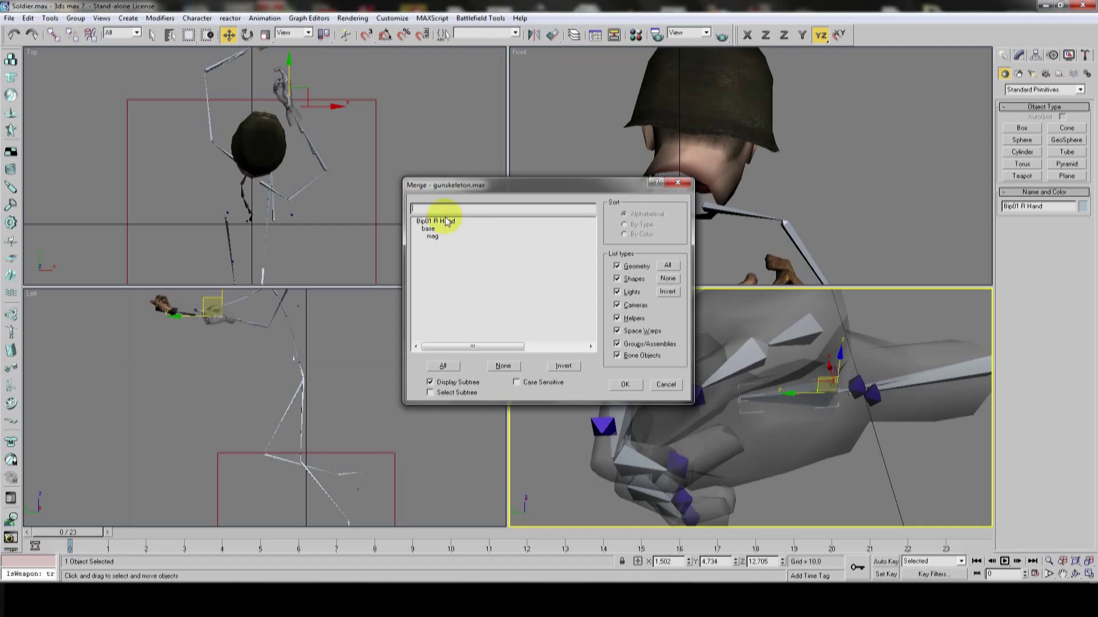
{"action": "left_click_drag", "start_coordinate": [447, 222], "coordinate": [444, 244]}
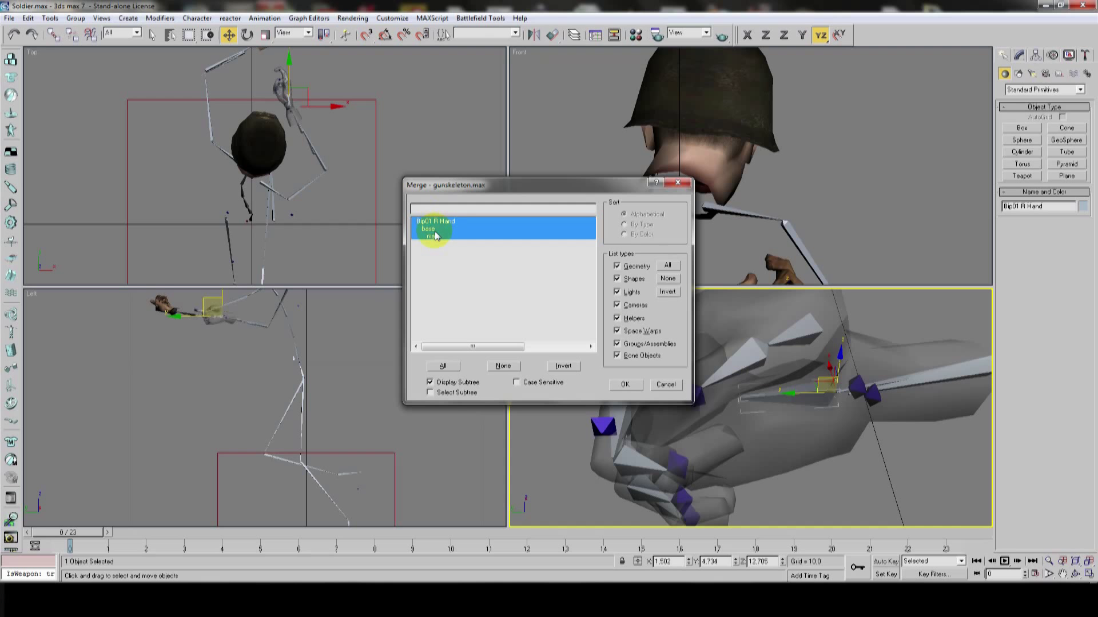
{"action": "left_click", "coordinate": [625, 384]}
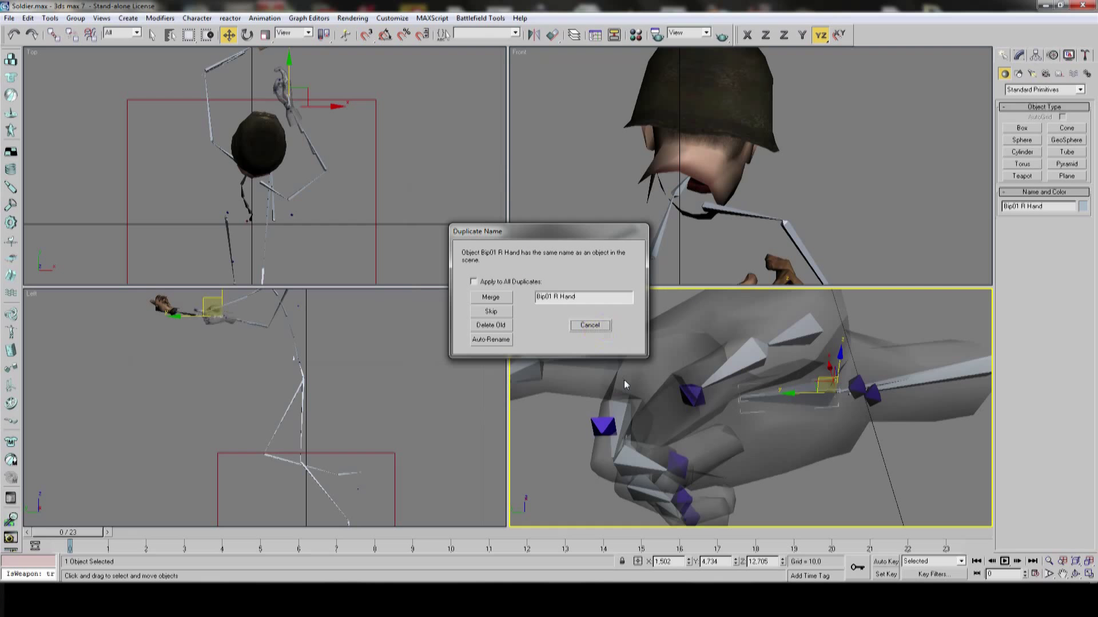
{"action": "left_click", "coordinate": [490, 298]}
- Inspect the merged gun's placement relative to the soldier and delete the three merged objects
{"action": "scroll", "coordinate": [683, 384], "scroll_direction": "down", "scroll_amount": 8}
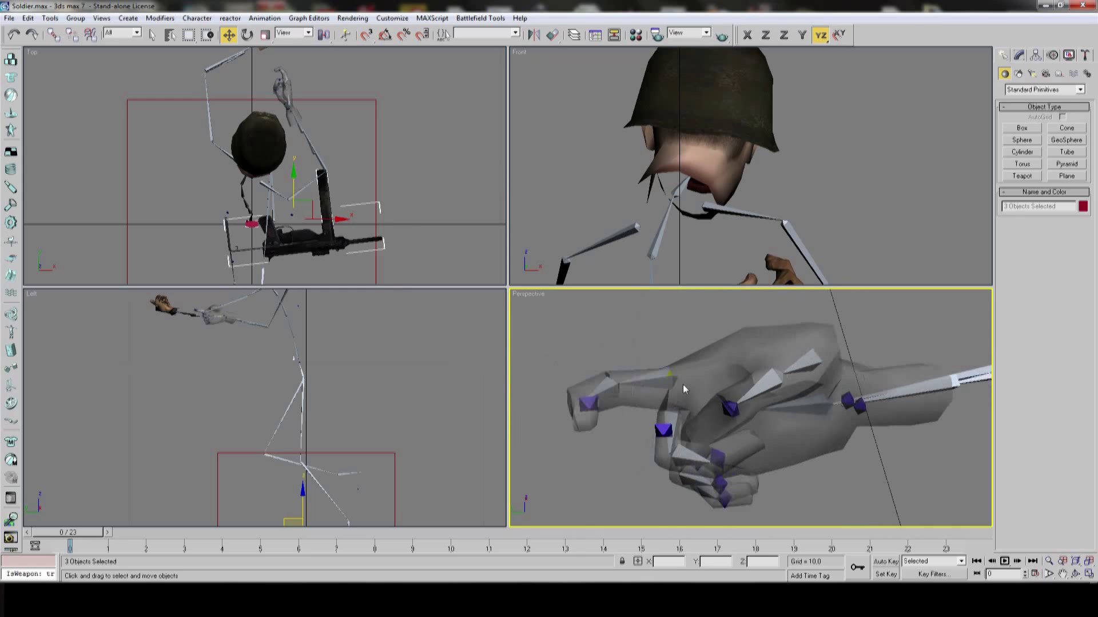
{"action": "scroll", "coordinate": [688, 385], "scroll_direction": "down", "scroll_amount": 4}
{"action": "scroll", "coordinate": [699, 392], "scroll_direction": "up", "scroll_amount": 10}
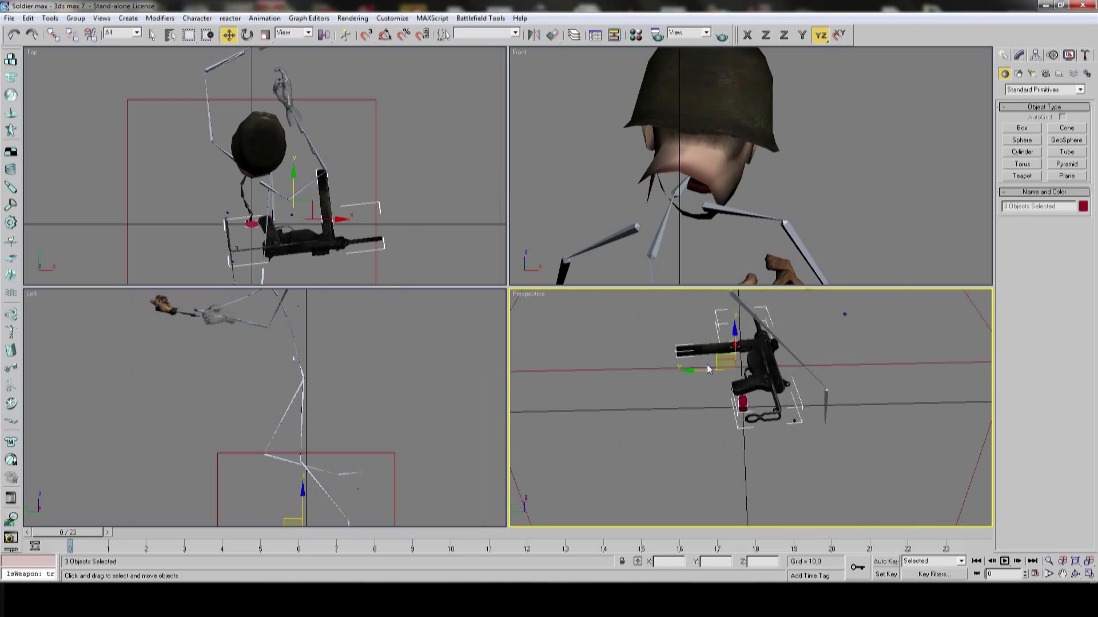
{"action": "scroll", "coordinate": [765, 434], "scroll_direction": "down", "scroll_amount": 5}
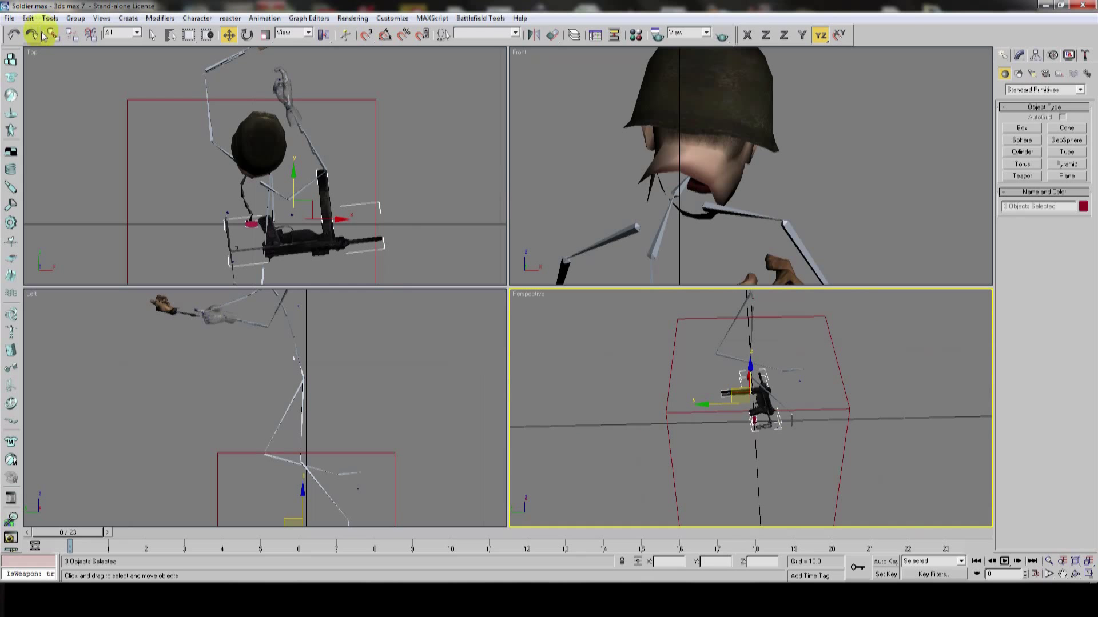
{"action": "key", "text": "Delete"}
{"action": "scroll", "coordinate": [730, 447], "scroll_direction": "up", "scroll_amount": 10}
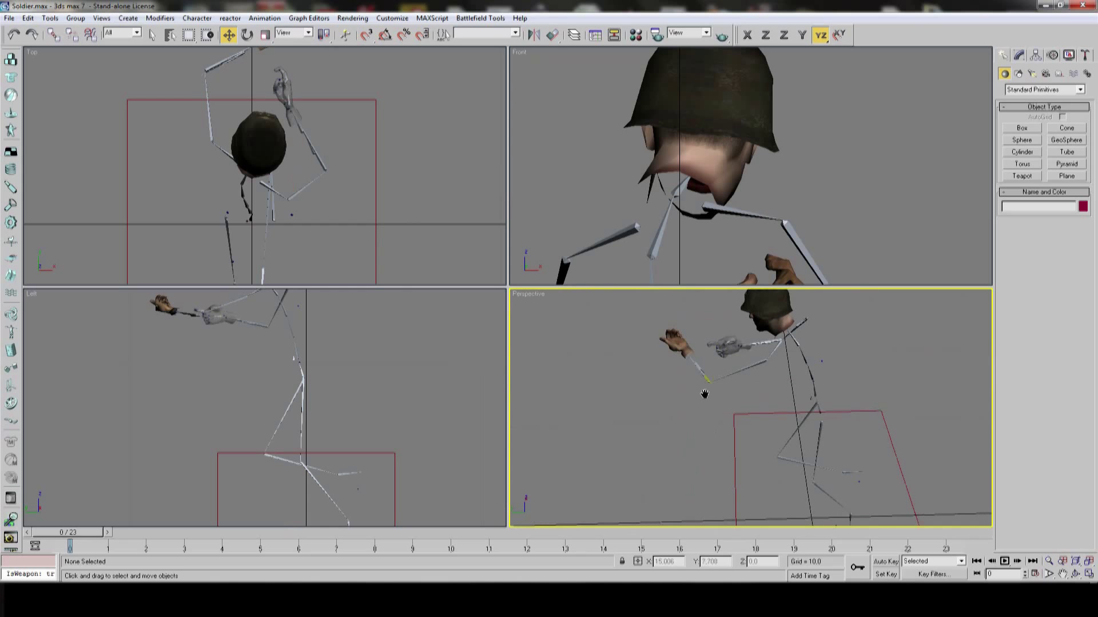
{"action": "scroll", "coordinate": [723, 422], "scroll_direction": "up", "scroll_amount": 2}
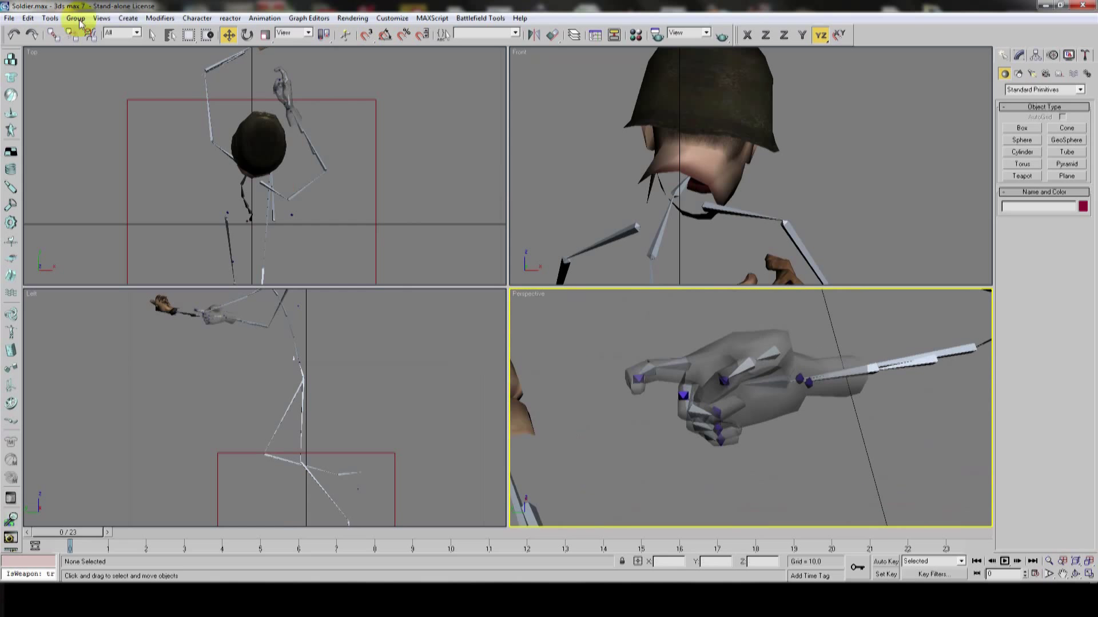
{"action": "left_click", "coordinate": [10, 19]}
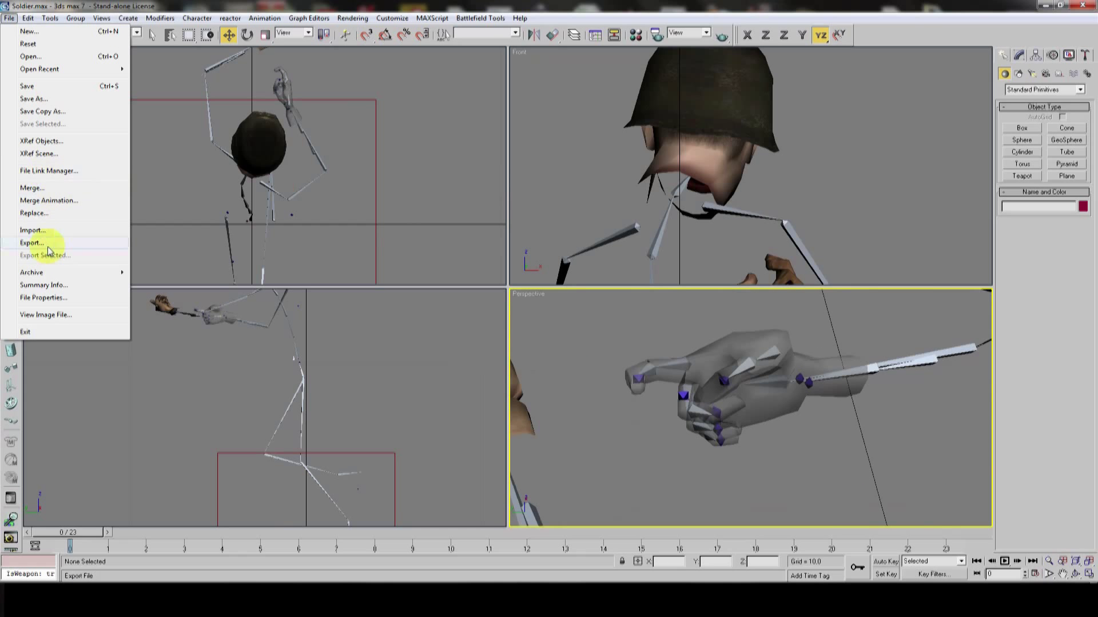
{"action": "left_click", "coordinate": [39, 231]}
{"action": "left_click", "coordinate": [811, 544]}
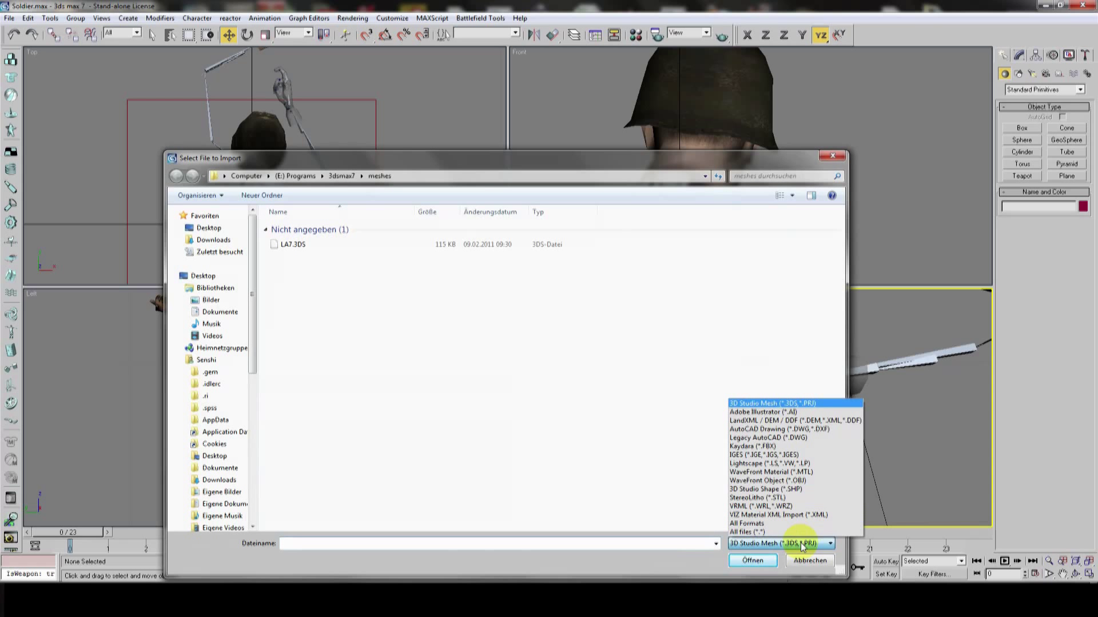
{"action": "left_click", "coordinate": [811, 544]}
{"action": "left_click", "coordinate": [808, 563]}
- Merge all objects from gunskeleton.max, skipping the duplicate Bip01 R Hand and reparenting base to the scene's existing Bip01 R Hand
{"action": "left_click", "coordinate": [8, 19]}
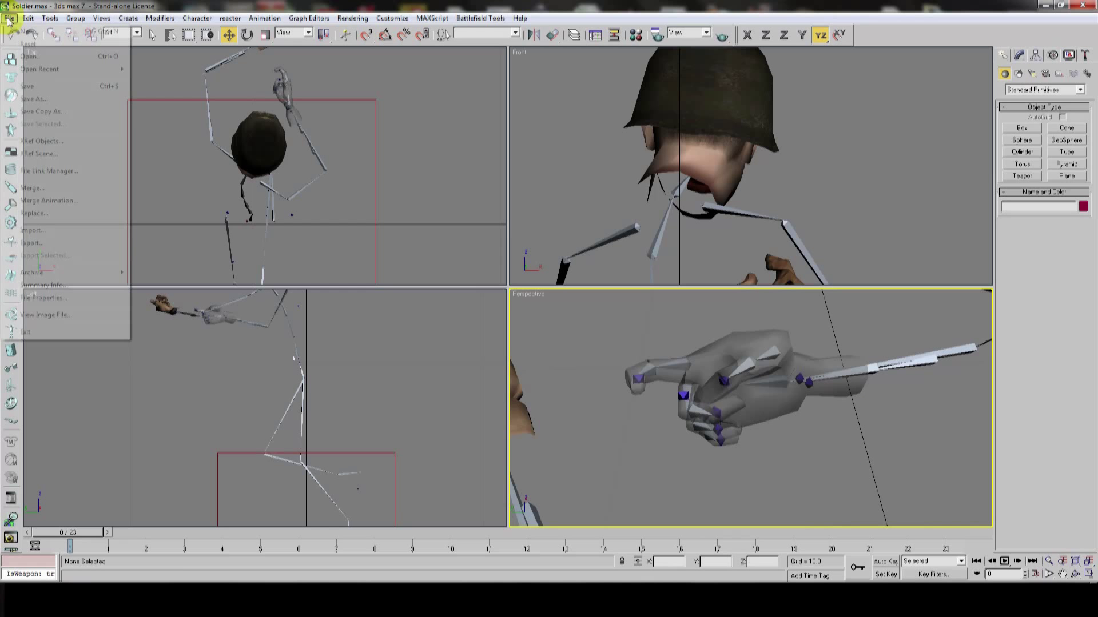
{"action": "left_click", "coordinate": [60, 189]}
{"action": "double_click", "coordinate": [375, 150]}
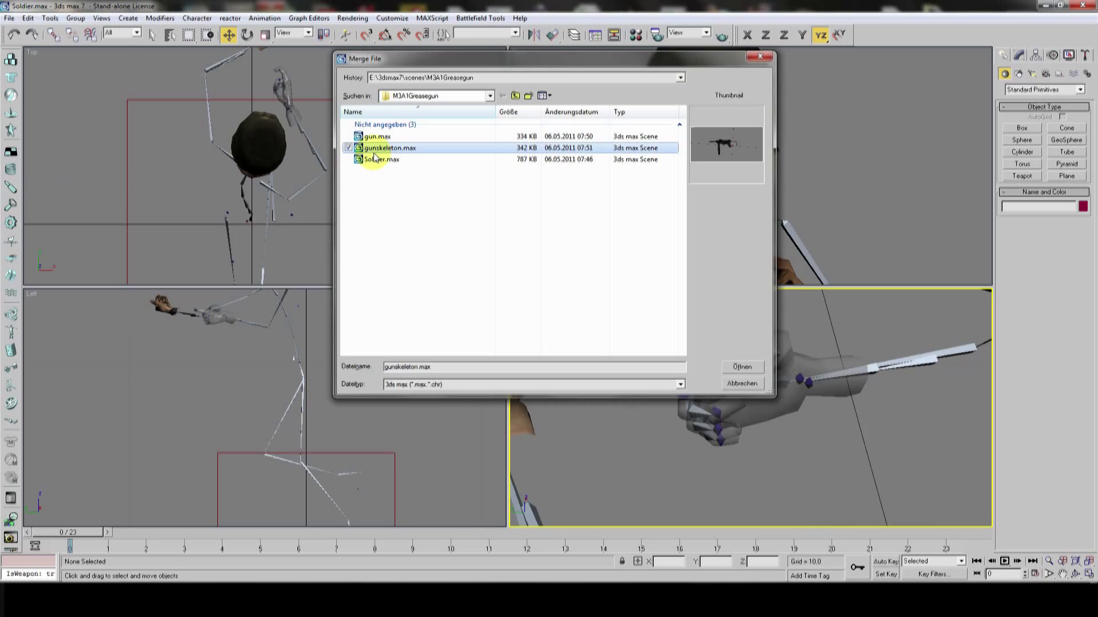
{"action": "left_click", "coordinate": [449, 365]}
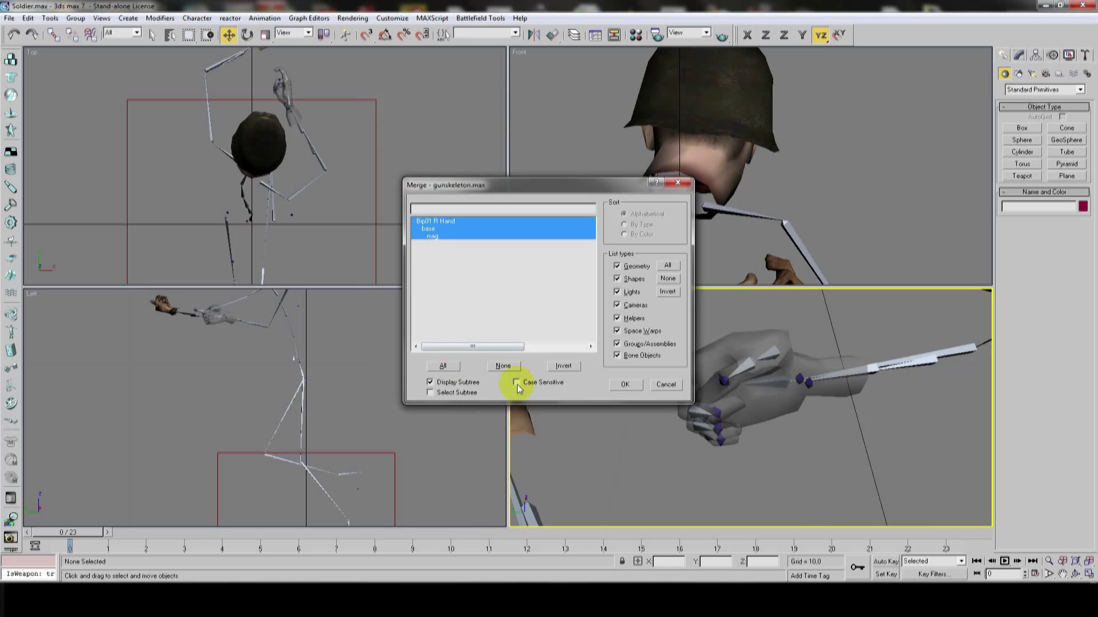
{"action": "left_click", "coordinate": [626, 385]}
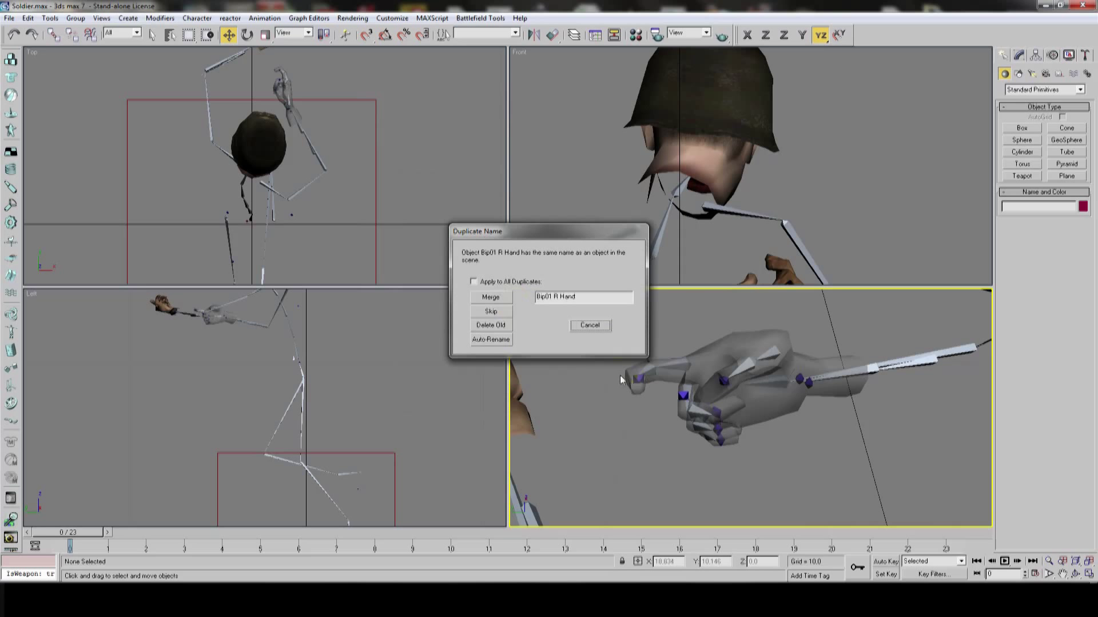
{"action": "left_click", "coordinate": [502, 312]}
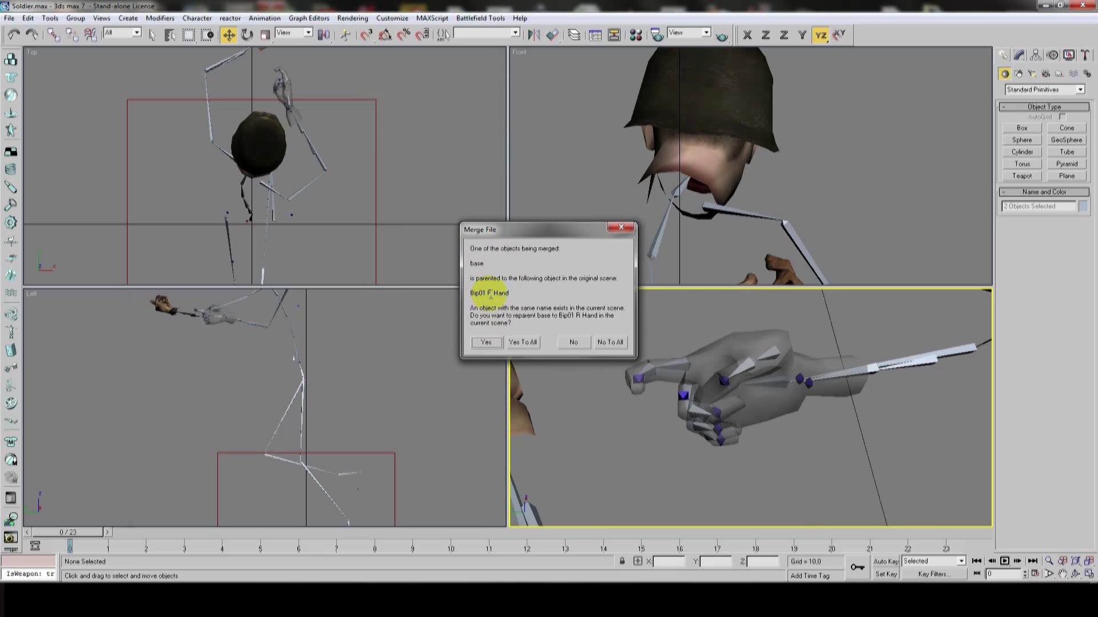
{"action": "left_click", "coordinate": [486, 343]}
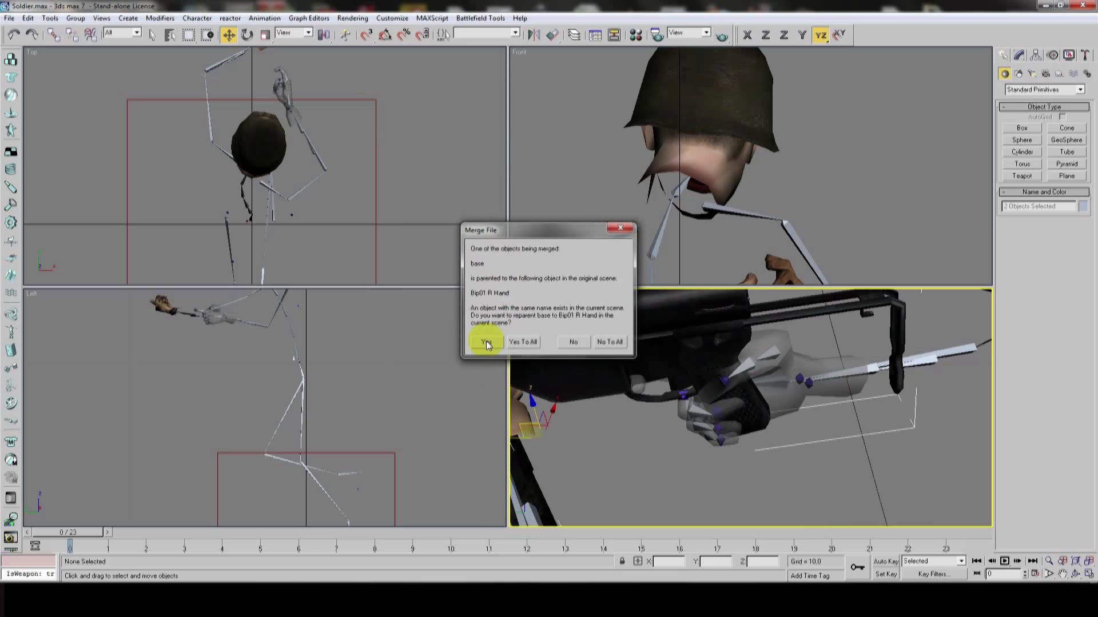
- Examine from both sides how the merged gun's grip and trigger sit in the soldier's right hand
{"action": "scroll", "coordinate": [896, 431], "scroll_direction": "down", "scroll_amount": 2}
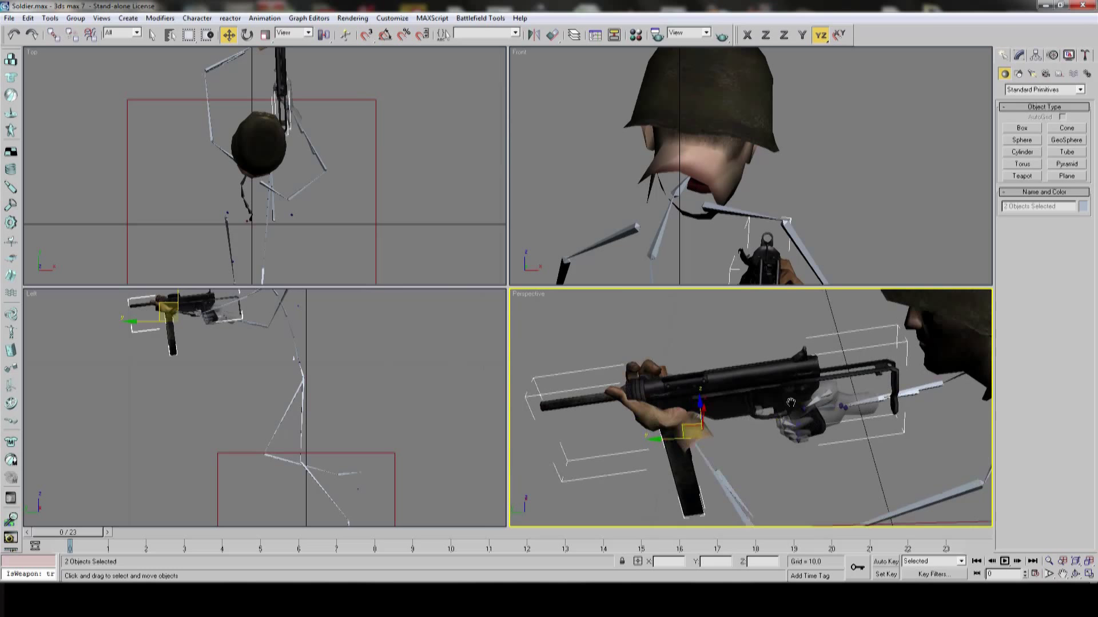
{"action": "scroll", "coordinate": [766, 420], "scroll_direction": "up", "scroll_amount": 3}
{"action": "scroll", "coordinate": [817, 381], "scroll_direction": "up", "scroll_amount": 3}
{"action": "middle_click_drag", "start_coordinate": [817, 381], "coordinate": [763, 417], "text": "alt"}
{"action": "middle_click_drag", "start_coordinate": [680, 407], "coordinate": [679, 393]}
{"action": "scroll", "coordinate": [678, 392], "scroll_direction": "down", "scroll_amount": 6}
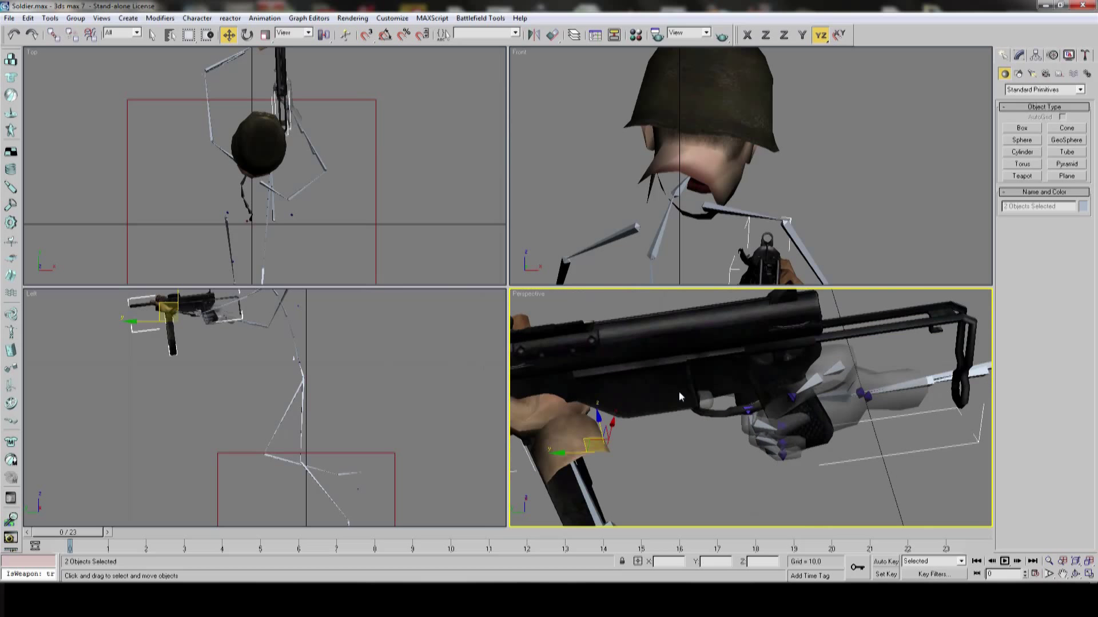
{"action": "middle_click_drag", "start_coordinate": [705, 372], "coordinate": [647, 345], "text": "alt"}
{"action": "scroll", "coordinate": [696, 369], "scroll_direction": "up", "scroll_amount": 3}
{"action": "scroll", "coordinate": [695, 370], "scroll_direction": "up", "scroll_amount": 5}
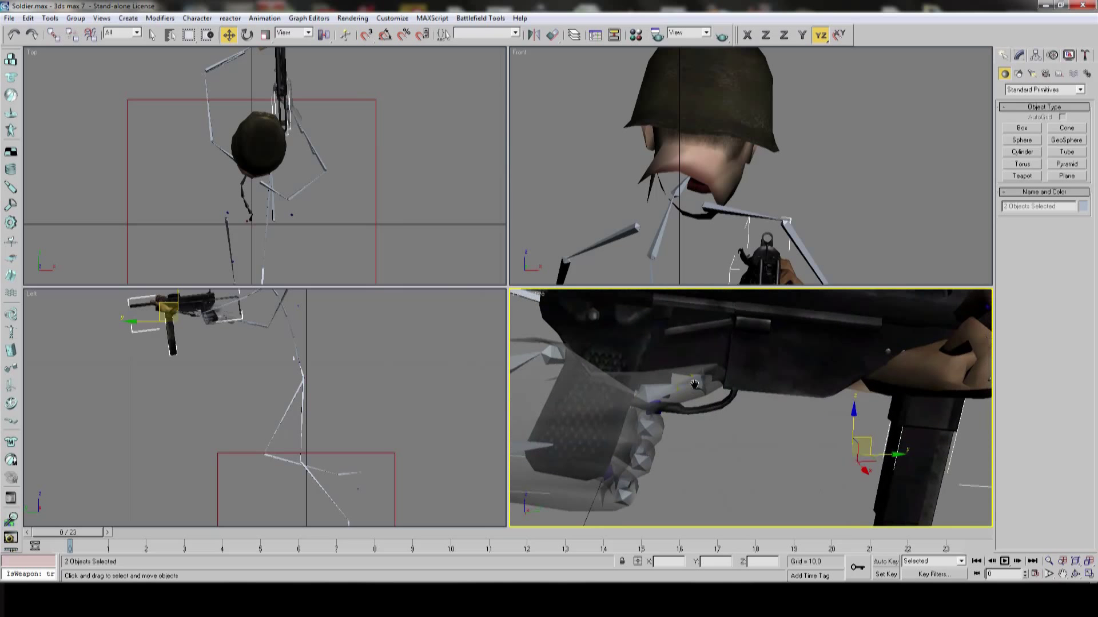
{"action": "scroll", "coordinate": [743, 349], "scroll_direction": "down", "scroll_amount": 5}
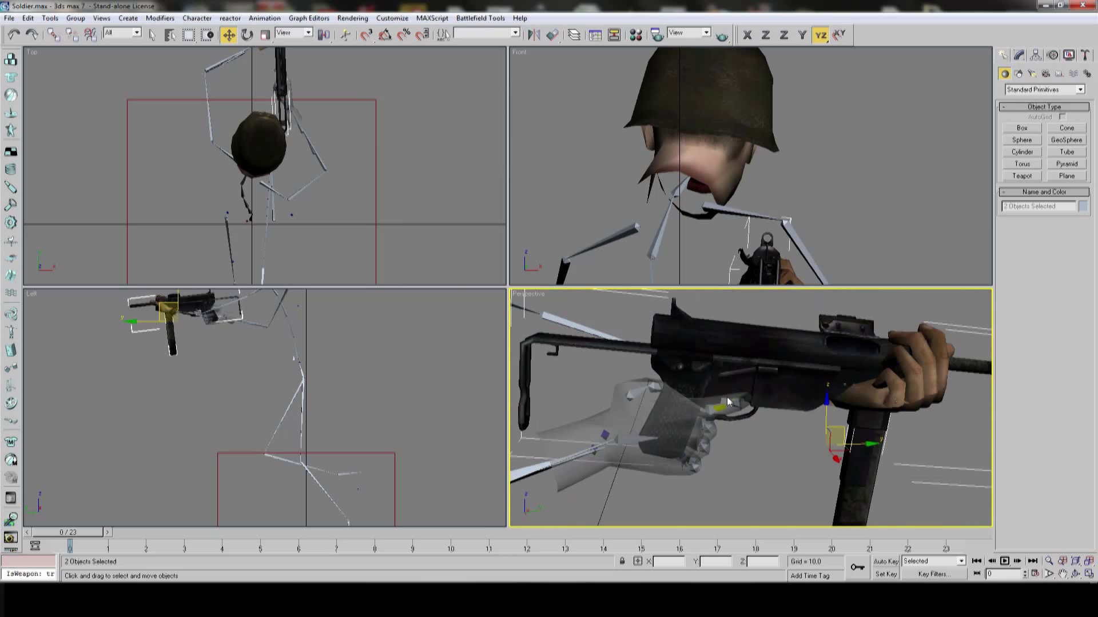
{"action": "scroll", "coordinate": [726, 397], "scroll_direction": "up", "scroll_amount": 6}
- Examine how the soldier's left hand holds the gun around the magazine and check the overall weapon pose
{"action": "scroll", "coordinate": [755, 370], "scroll_direction": "down", "scroll_amount": 2}
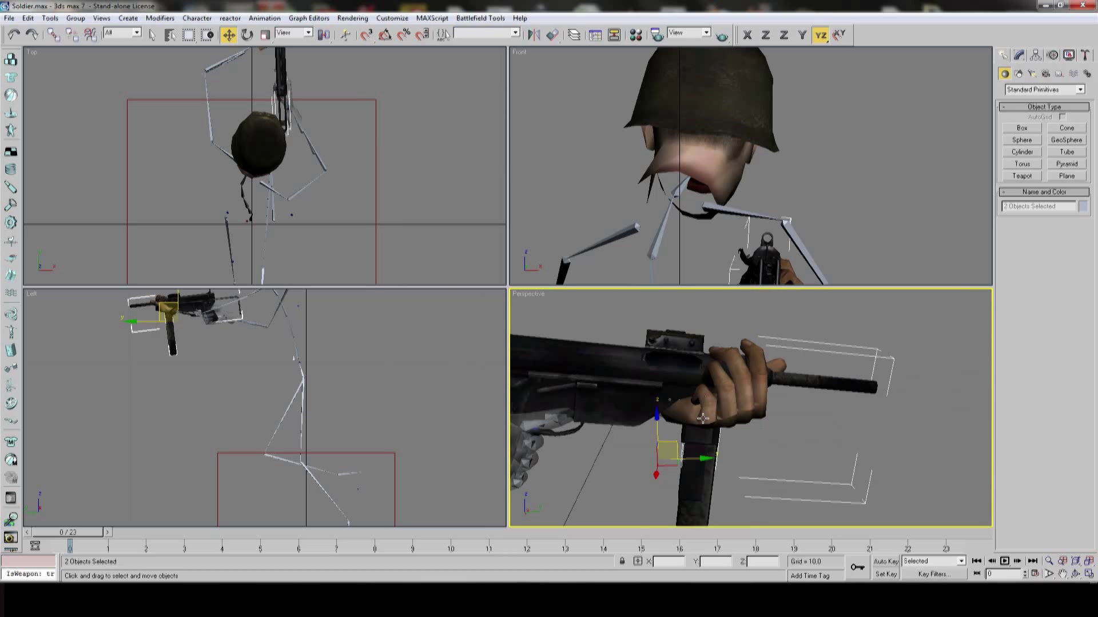
{"action": "middle_click_drag", "start_coordinate": [765, 379], "coordinate": [949, 397]}
{"action": "scroll", "coordinate": [803, 361], "scroll_direction": "down", "scroll_amount": 6}
{"action": "middle_click_drag", "start_coordinate": [801, 398], "coordinate": [647, 433]}
{"action": "scroll", "coordinate": [764, 413], "scroll_direction": "up", "scroll_amount": 5}
{"action": "scroll", "coordinate": [765, 424], "scroll_direction": "down", "scroll_amount": 3}
{"action": "scroll", "coordinate": [766, 442], "scroll_direction": "up", "scroll_amount": 2}
{"action": "scroll", "coordinate": [646, 433], "scroll_direction": "up", "scroll_amount": 3}
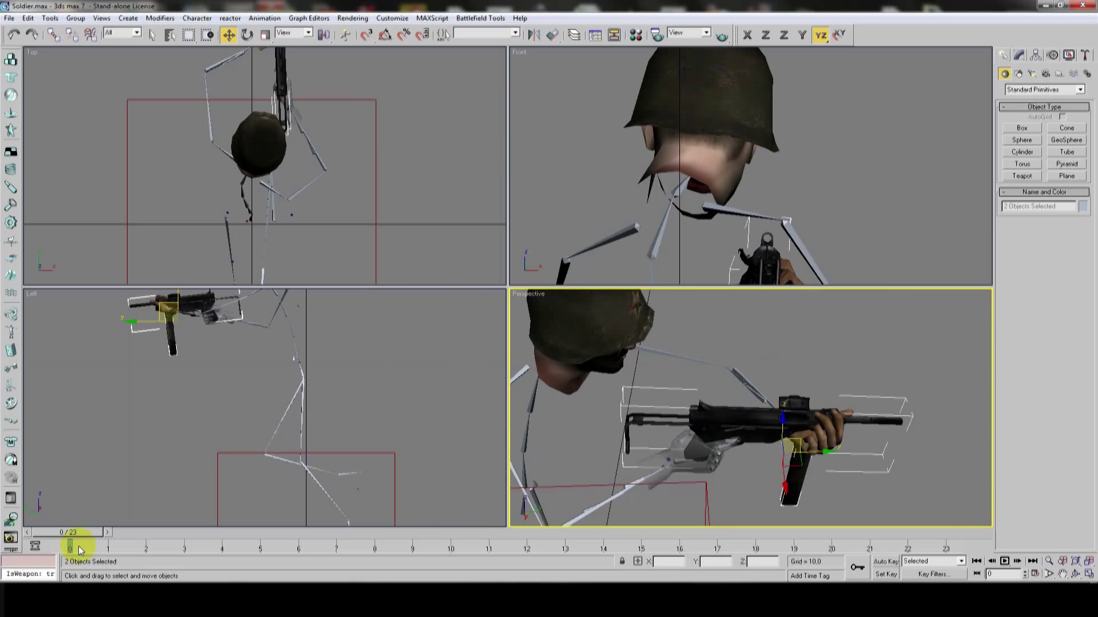
- Deselect the merged gun objects and scrub the animation to frame 6 to check the soldier's weapon pose
{"action": "left_click_drag", "start_coordinate": [79, 551], "coordinate": [22, 502]}
{"action": "middle_click_drag", "start_coordinate": [746, 500], "coordinate": [767, 439]}
{"action": "left_click", "coordinate": [766, 439]}
{"action": "middle_click_drag", "start_coordinate": [806, 406], "coordinate": [762, 424], "text": "alt"}
{"action": "scroll", "coordinate": [699, 380], "scroll_direction": "up", "scroll_amount": 5}
{"action": "scroll", "coordinate": [740, 364], "scroll_direction": "down", "scroll_amount": 6}
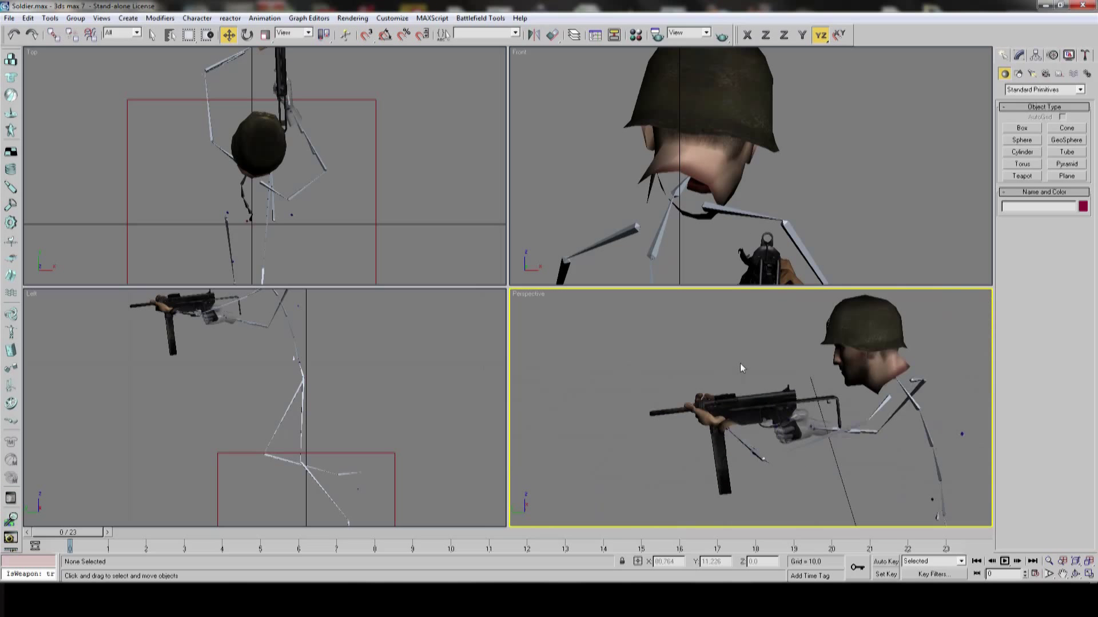
{"action": "middle_click_drag", "start_coordinate": [740, 368], "coordinate": [434, 401], "text": "alt"}
{"action": "left_click_drag", "start_coordinate": [90, 546], "coordinate": [298, 546]}
{"action": "key", "text": "w"}
{"action": "left_click", "coordinate": [859, 589]}
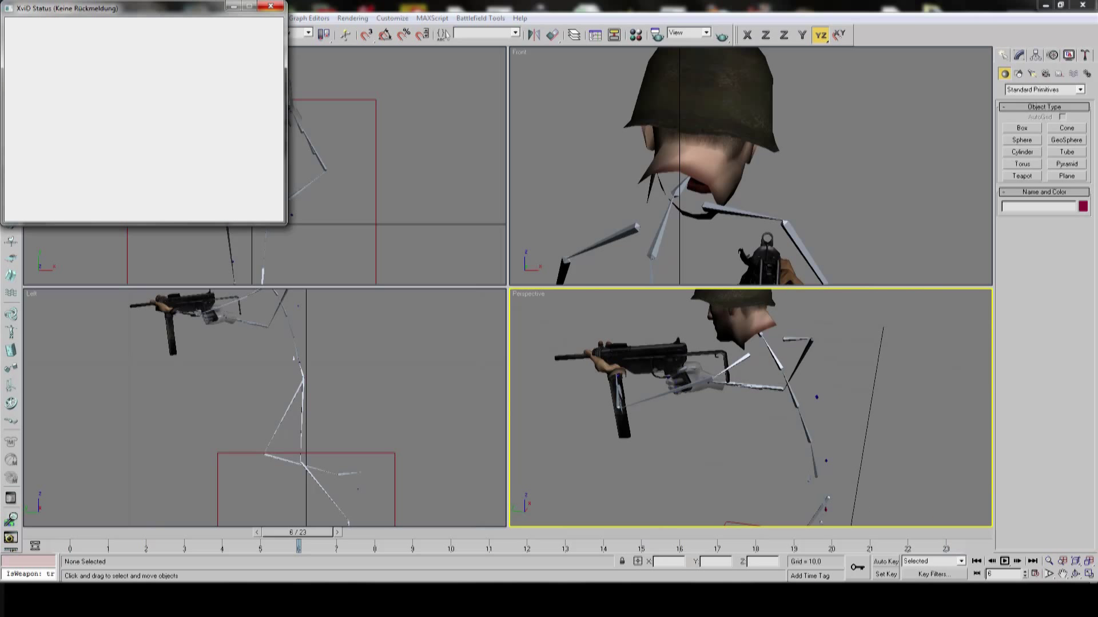